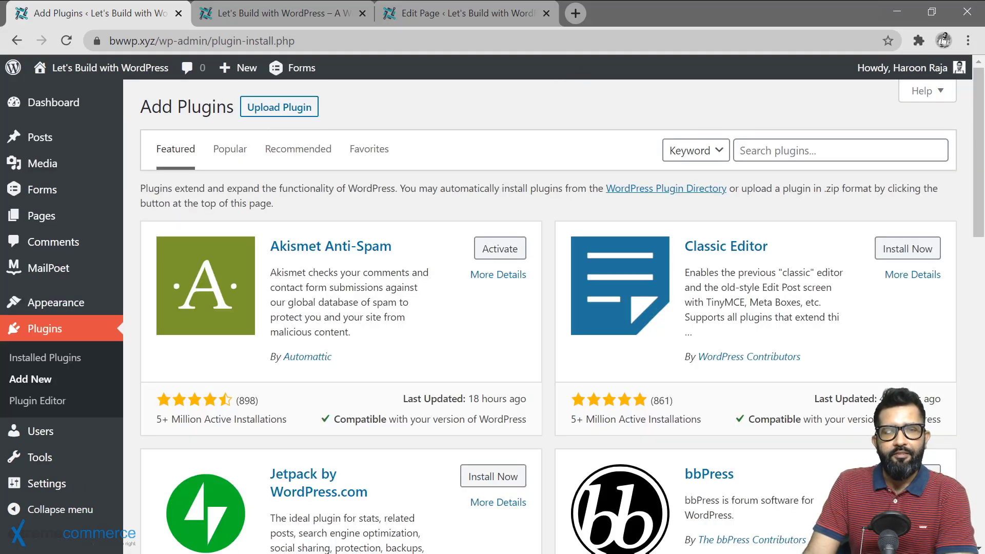
Step: Upload, install and activate the plugin from gravityformsstripe_3.7.3.zip in the Downloads folder
click(840, 151)
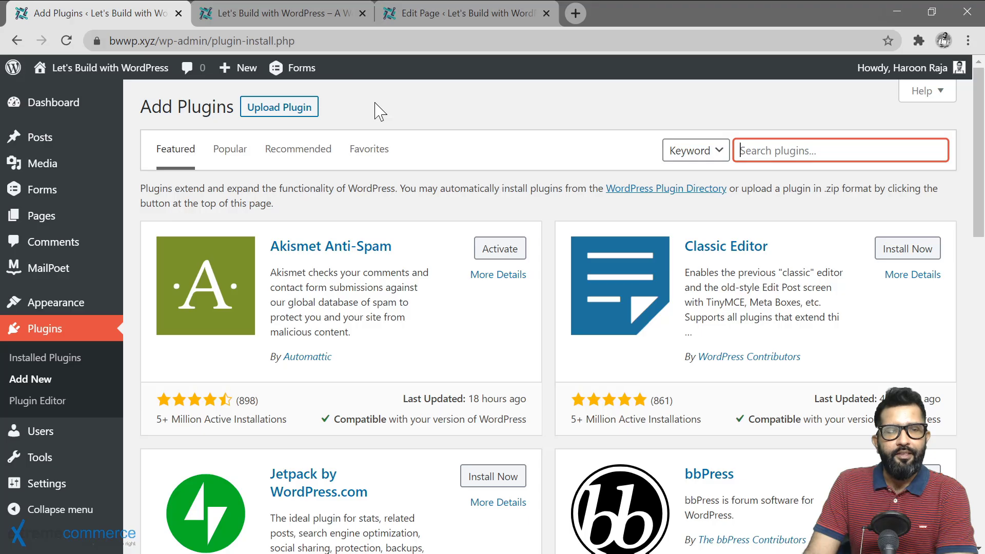
click(282, 107)
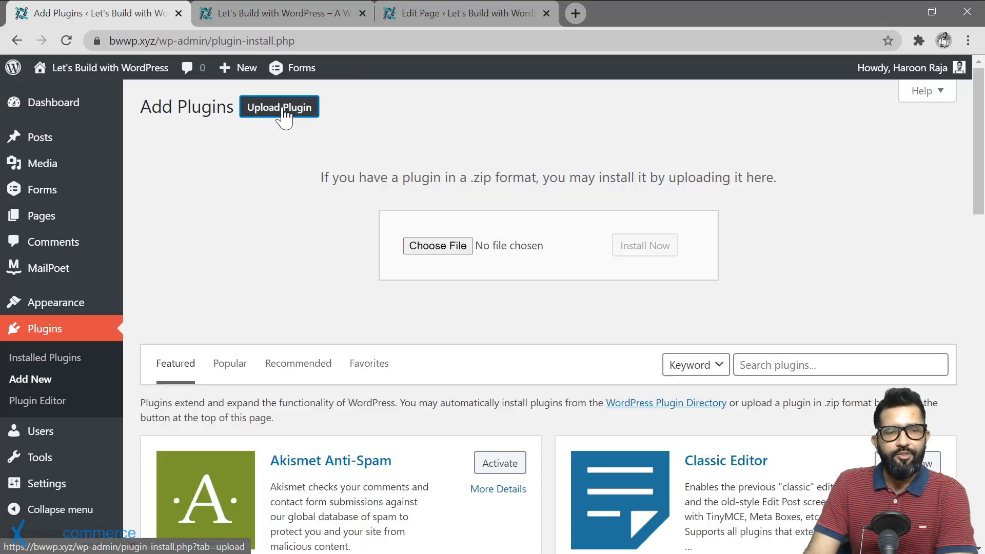
click(431, 247)
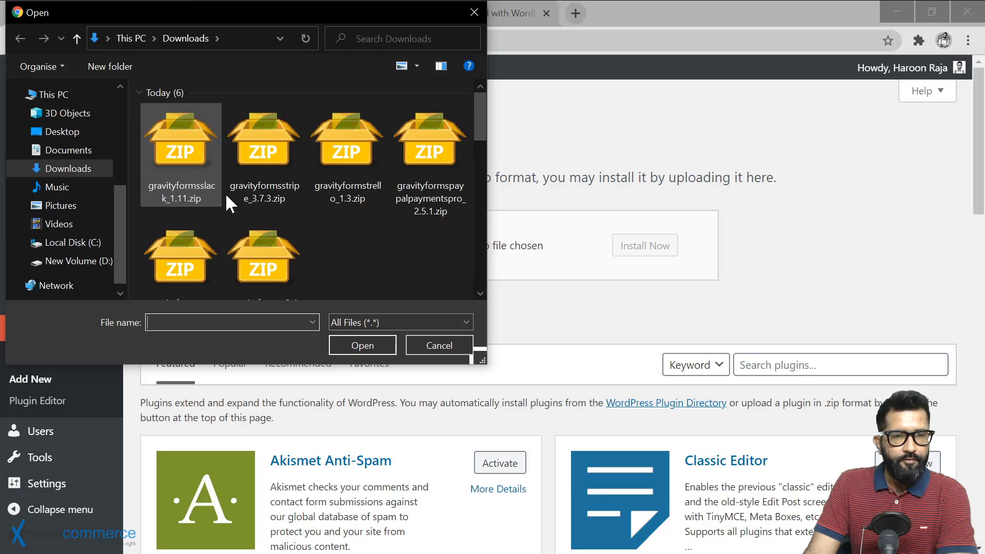
click(268, 163)
click(370, 340)
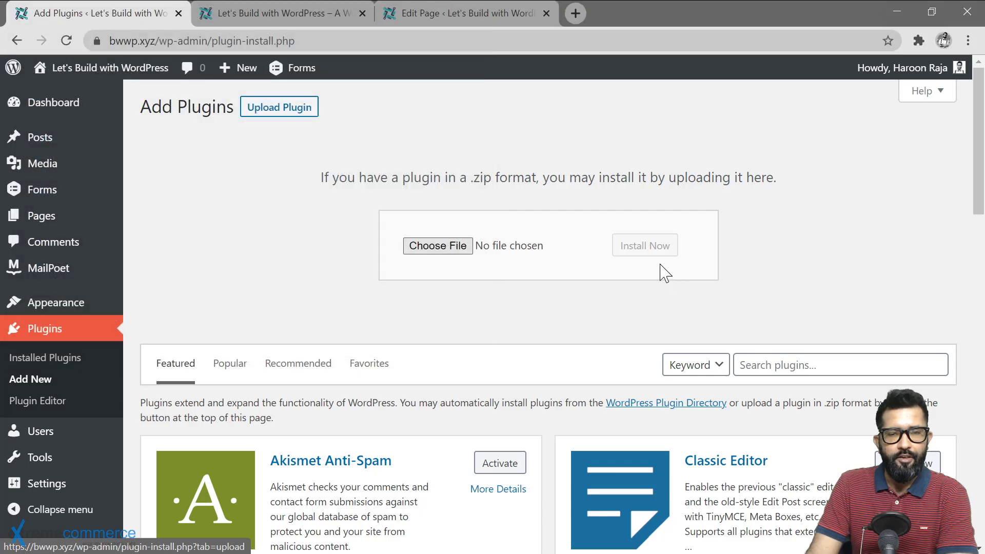
click(649, 248)
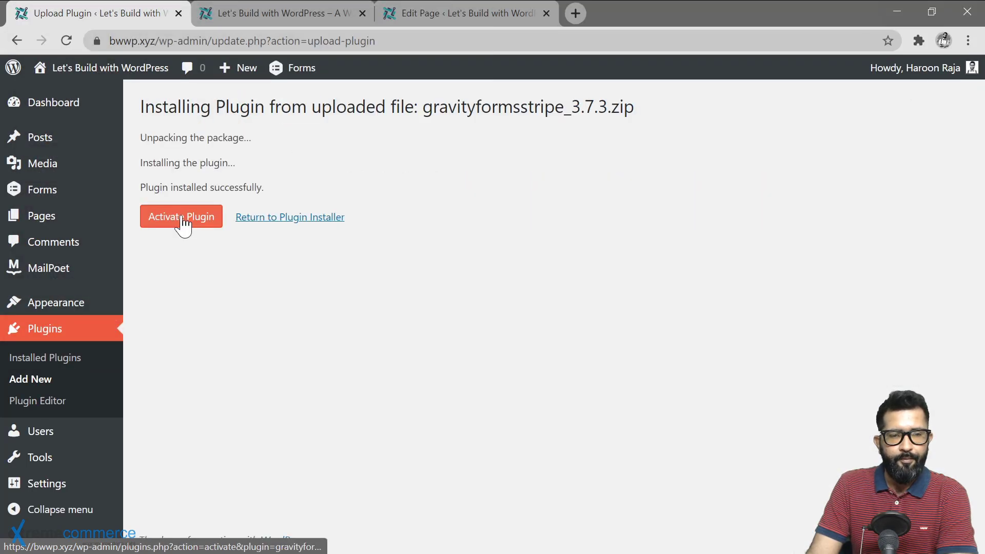
click(186, 224)
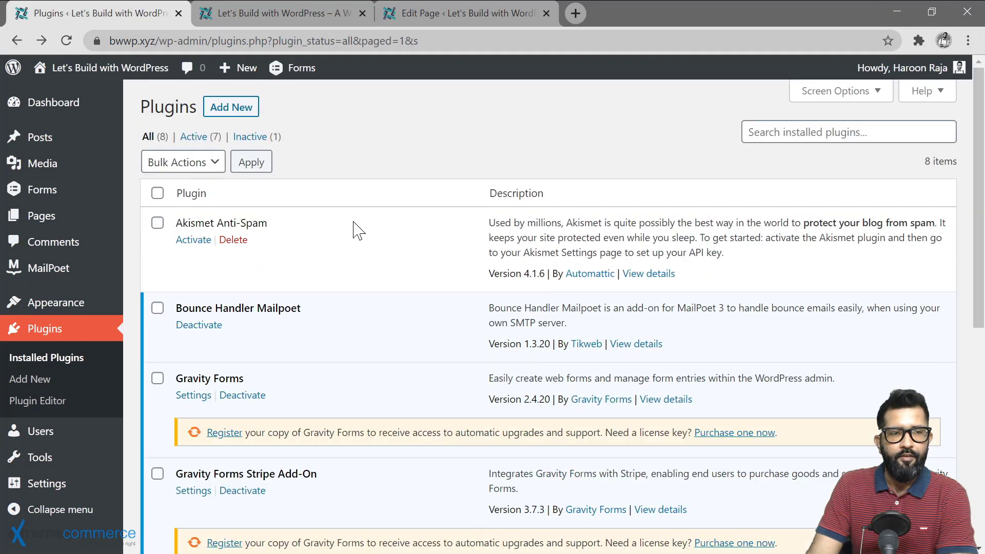
Step: Create a new form titled "Buy the Course" with an empty description
mouse_move(64, 194)
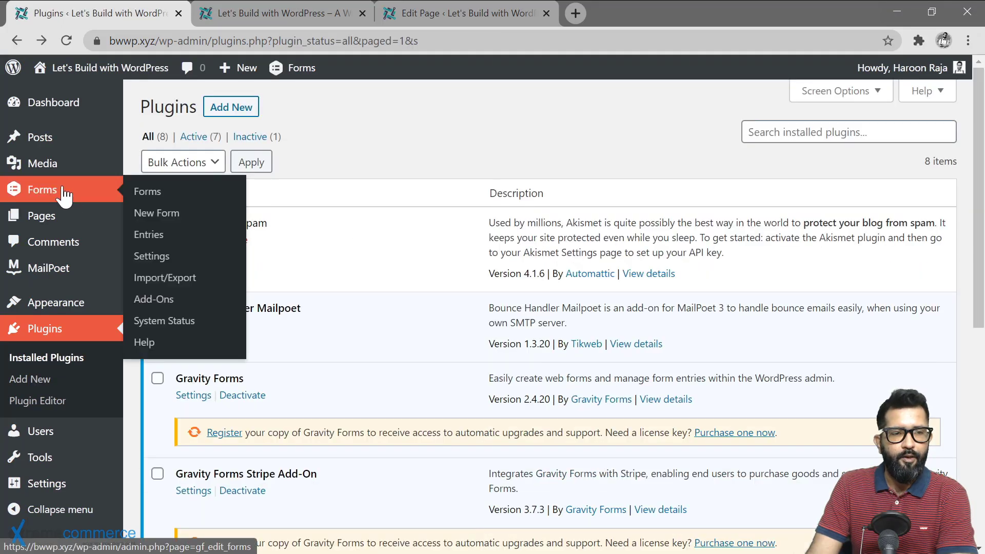
click(159, 213)
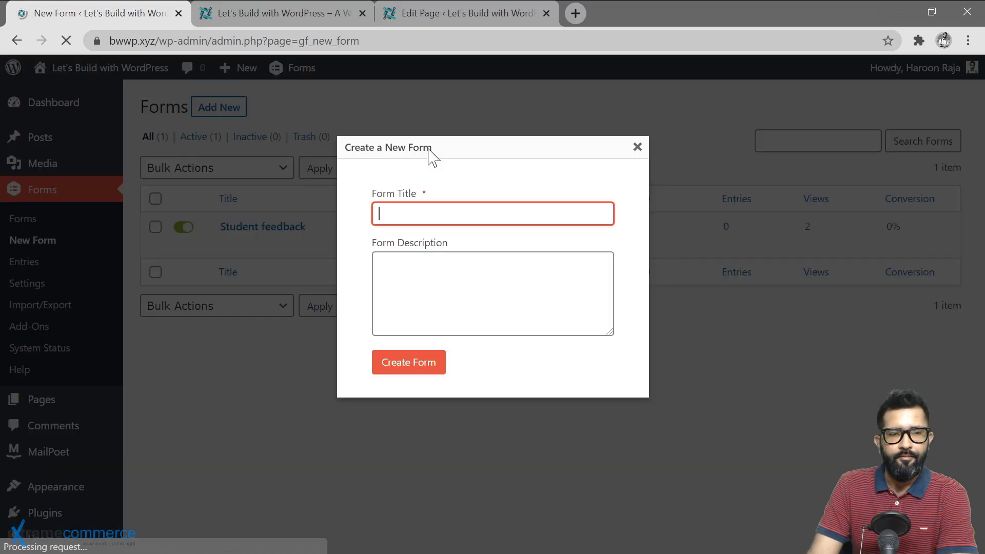
text(Buy the C)
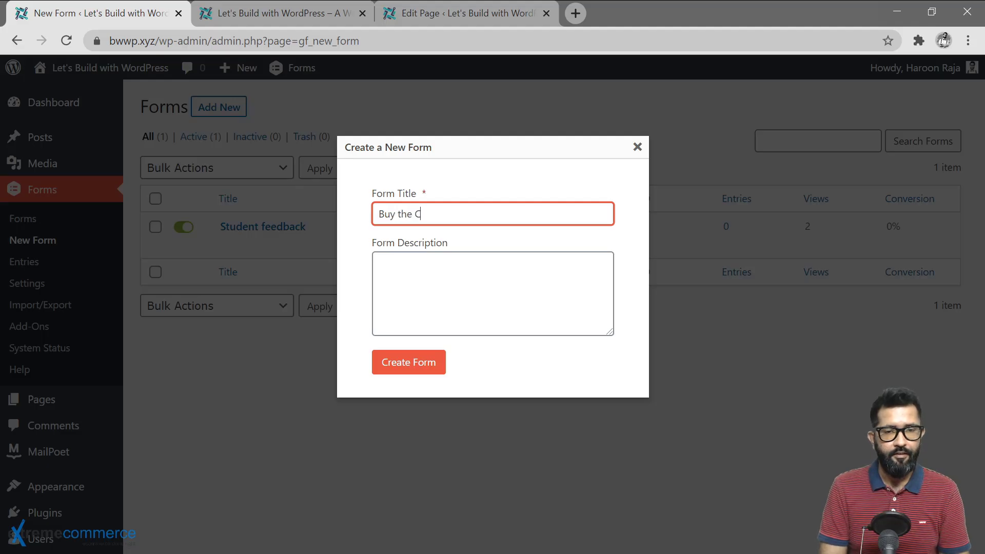
text(ourse)
key(Tab)
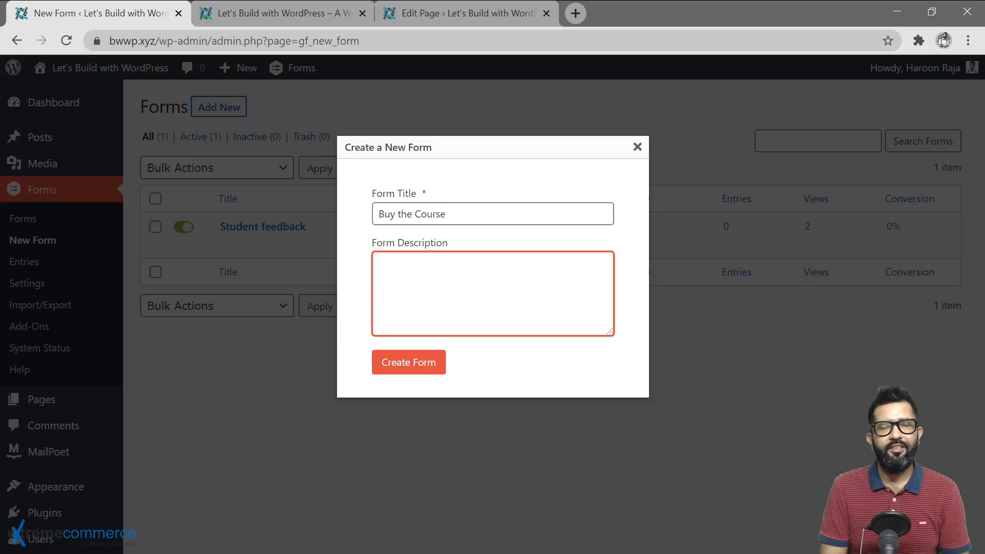
click(411, 362)
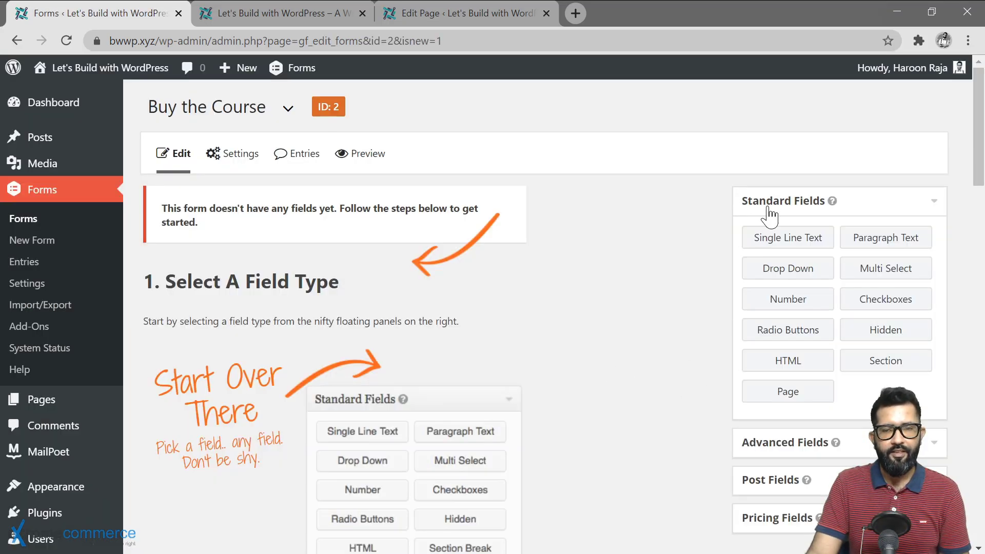
Step: Add a Product pricing field to the empty form
scroll(744, 385, down, 2)
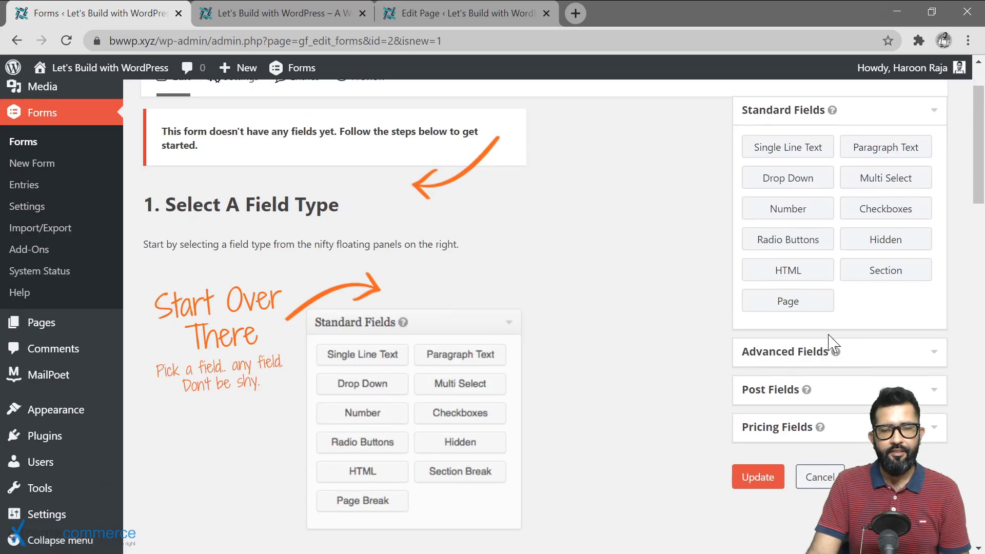
click(878, 352)
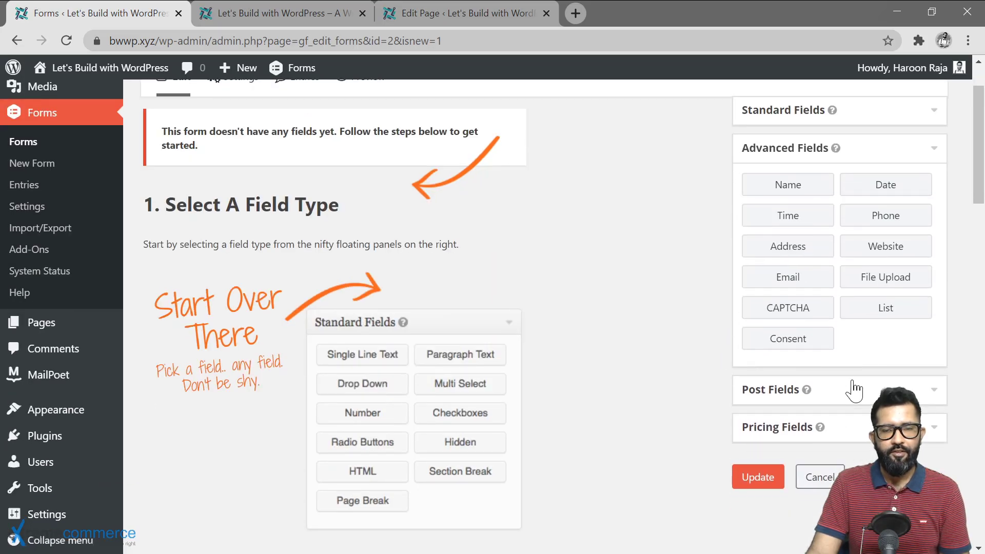
click(854, 391)
click(851, 371)
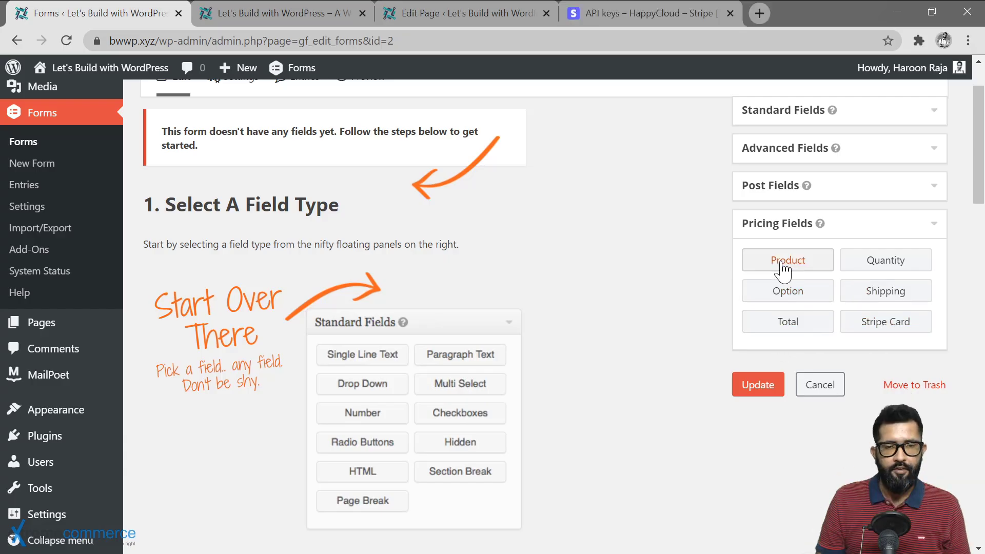
drag(782, 265, 205, 141)
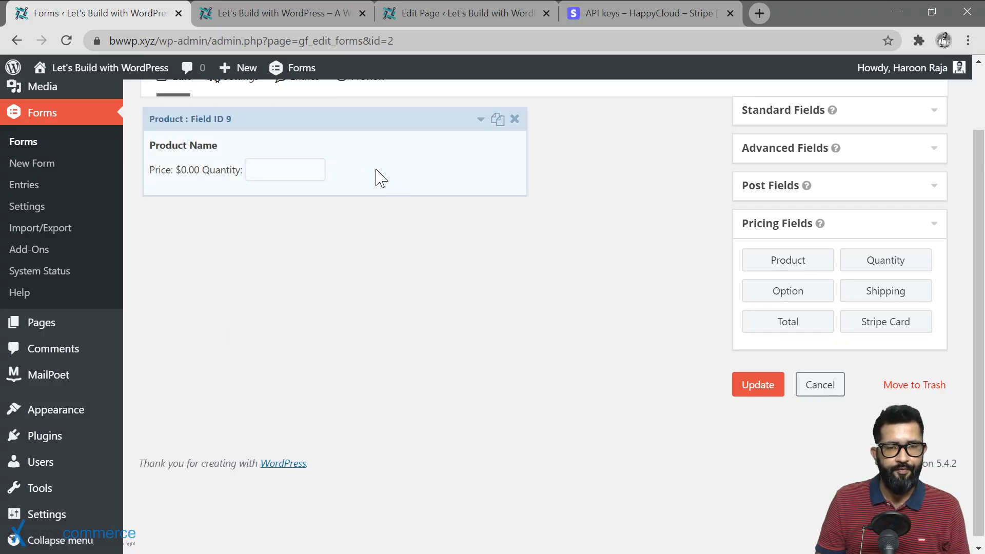
Step: Label the product field "BWWP Course" and describe it as "The most comprehensive WordPress course out there!"
click(414, 171)
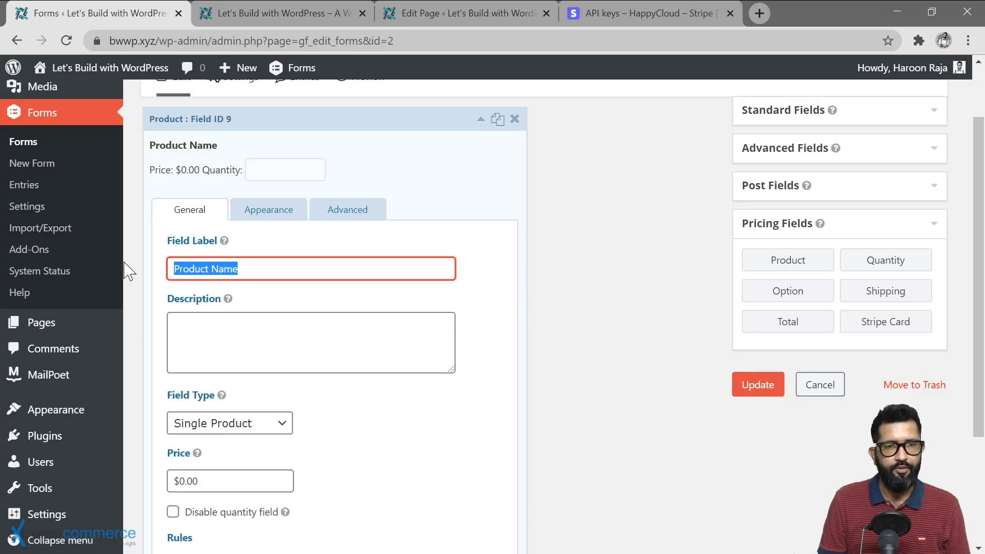
text(BWWP Course)
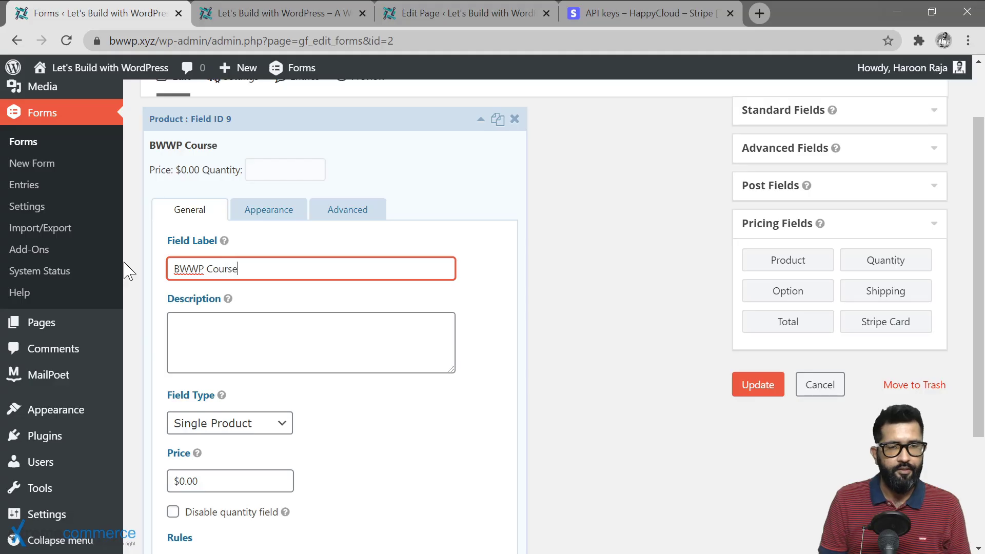
key(Tab)
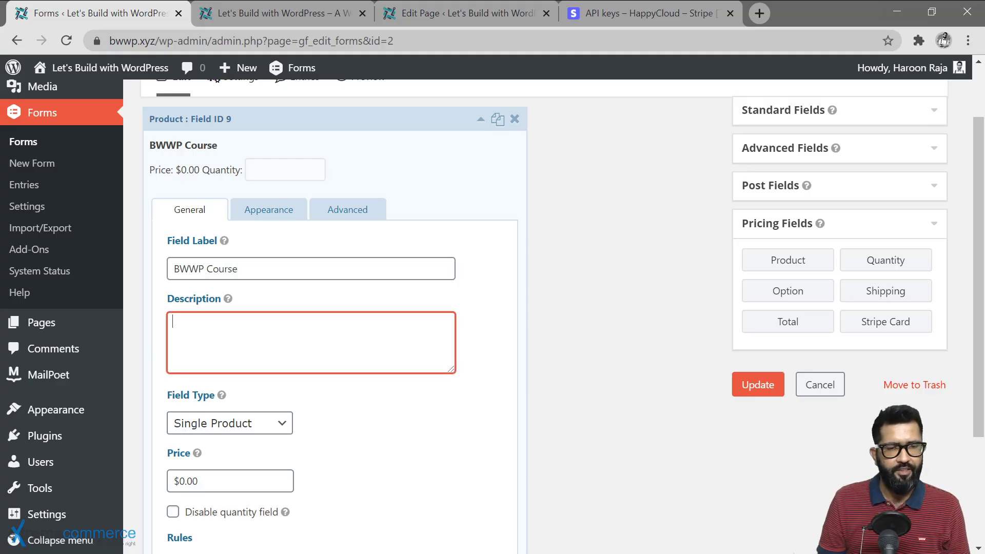
text(The most comprehensive WordPress course out there!)
Step: Keep the product's field type as Single Product, set its price to $49, and disable the quantity field
scroll(297, 385, down, 1)
click(281, 347)
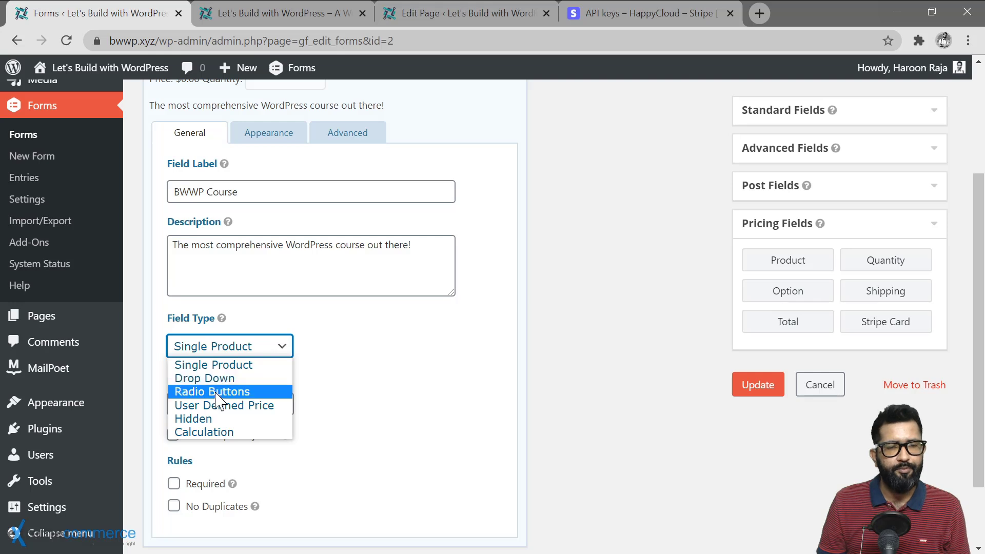
click(277, 365)
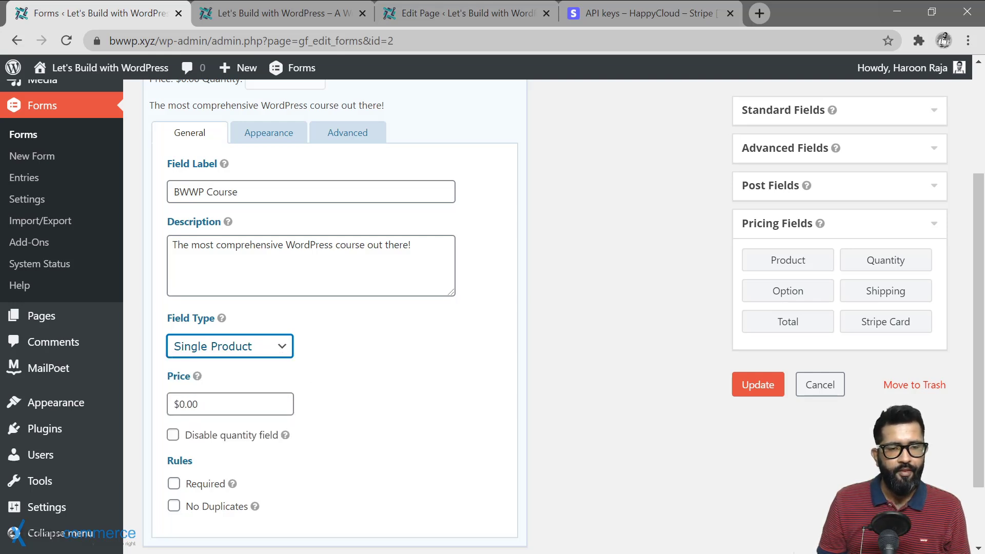
drag(179, 405, 185, 404)
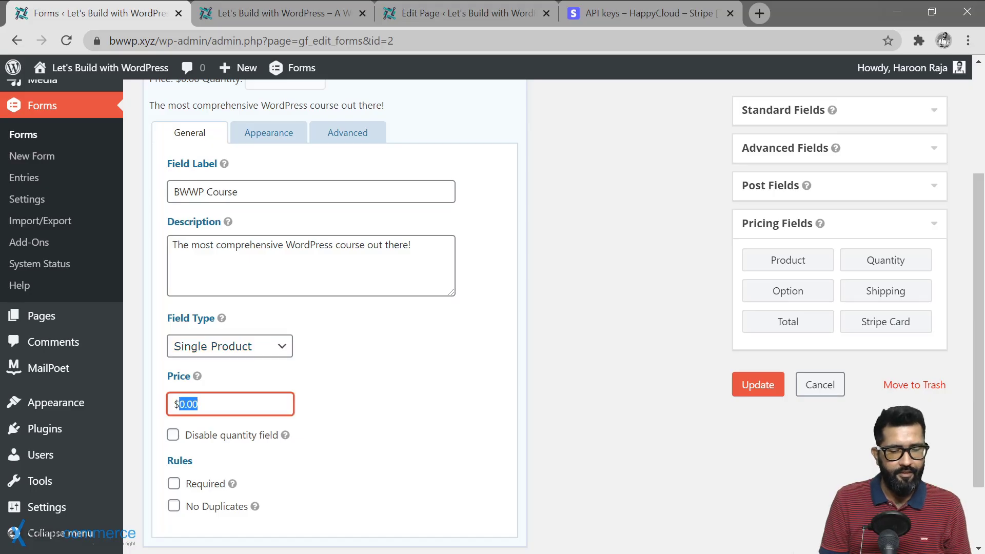
text(49)
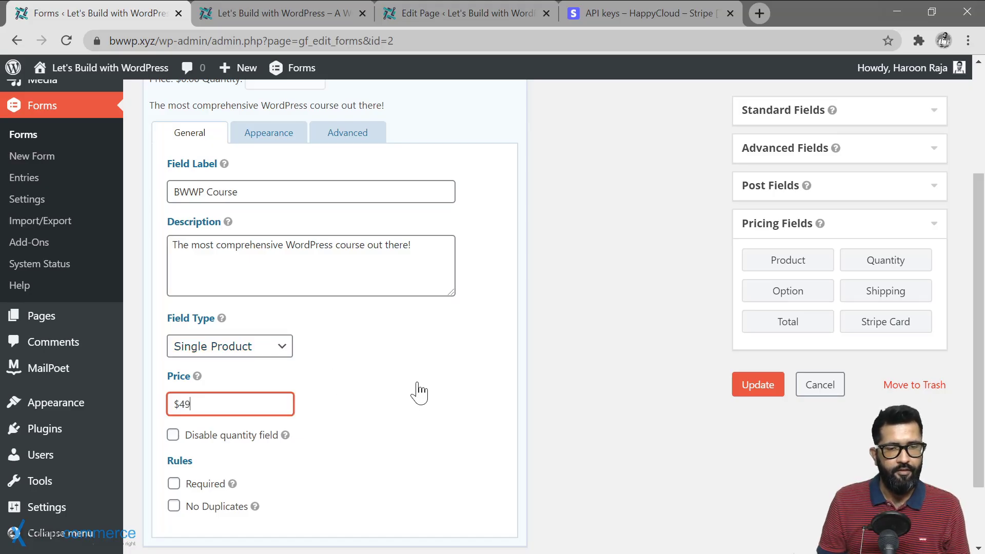
click(180, 452)
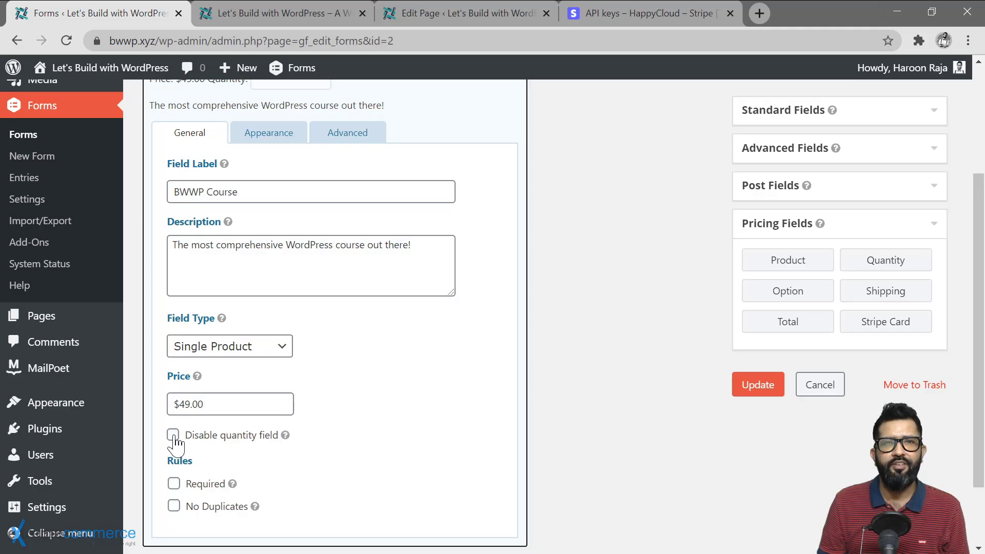
click(173, 436)
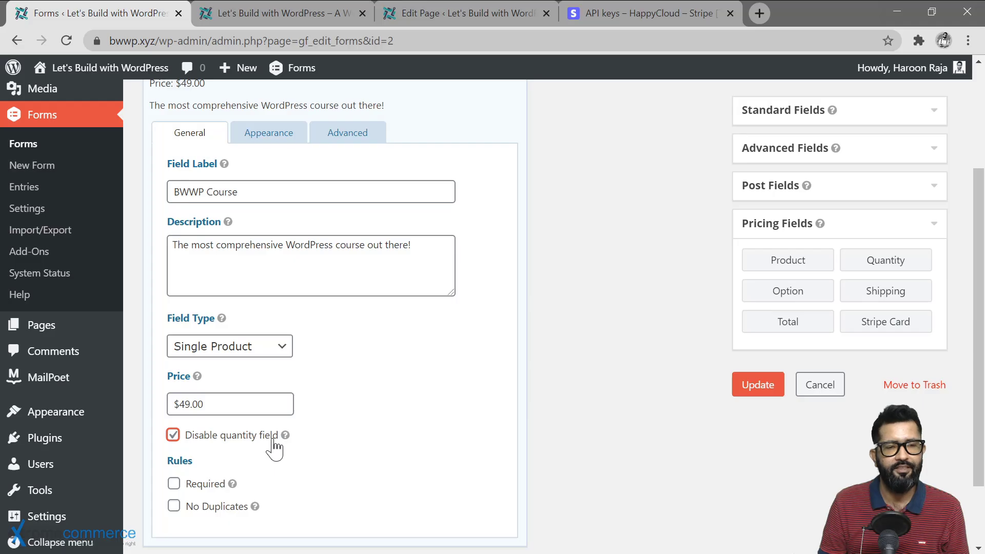
Step: Collapse the product field's settings and add an Option pricing field below it
scroll(492, 379, up, 3)
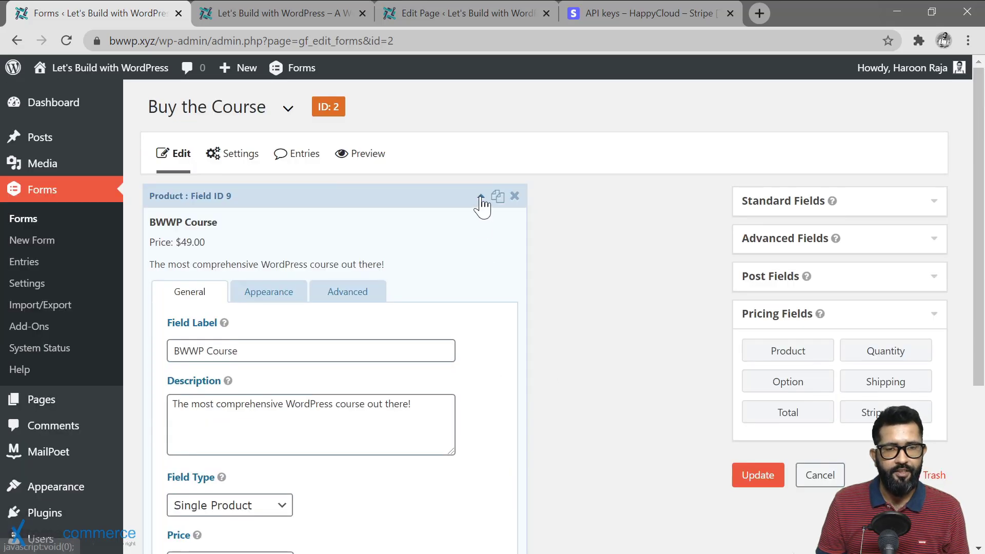
click(481, 198)
drag(803, 391, 244, 324)
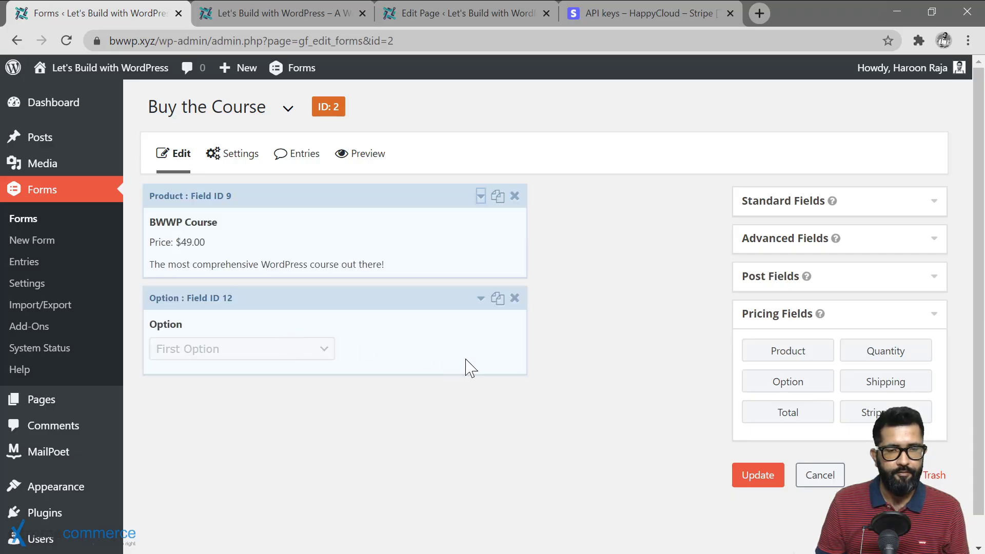
Step: Change the option field's label to "Course Add-ons"
click(467, 366)
scroll(429, 446, down, 2)
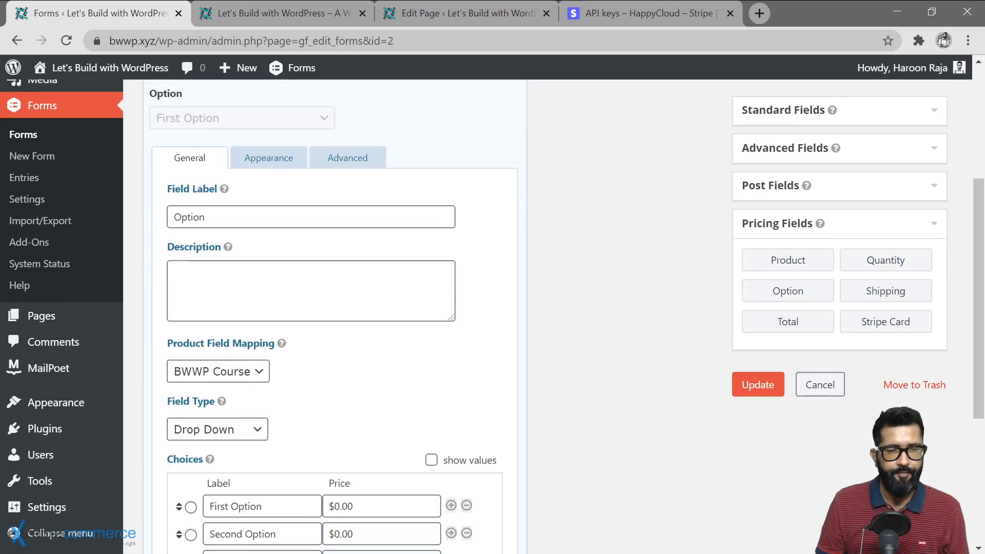
click(225, 217)
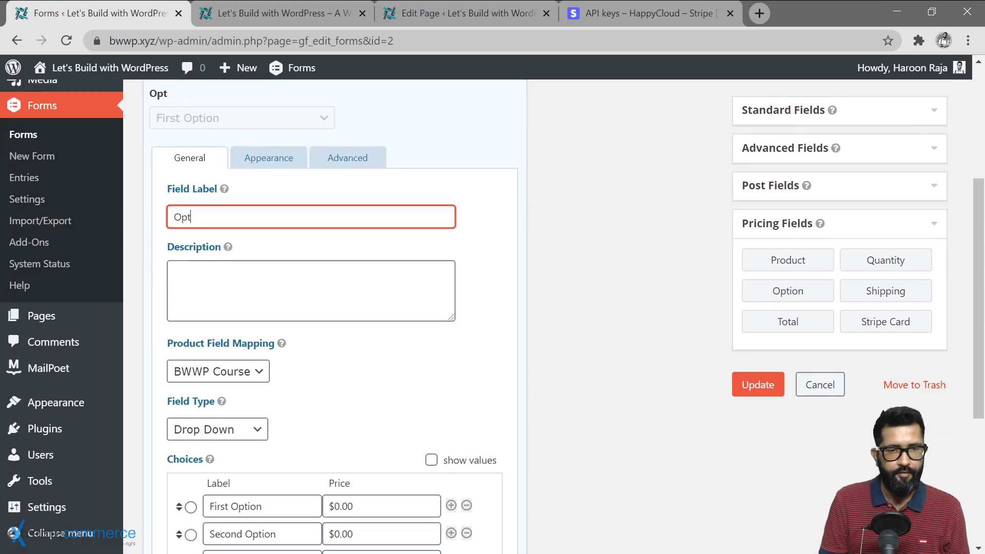
text(Add-o)
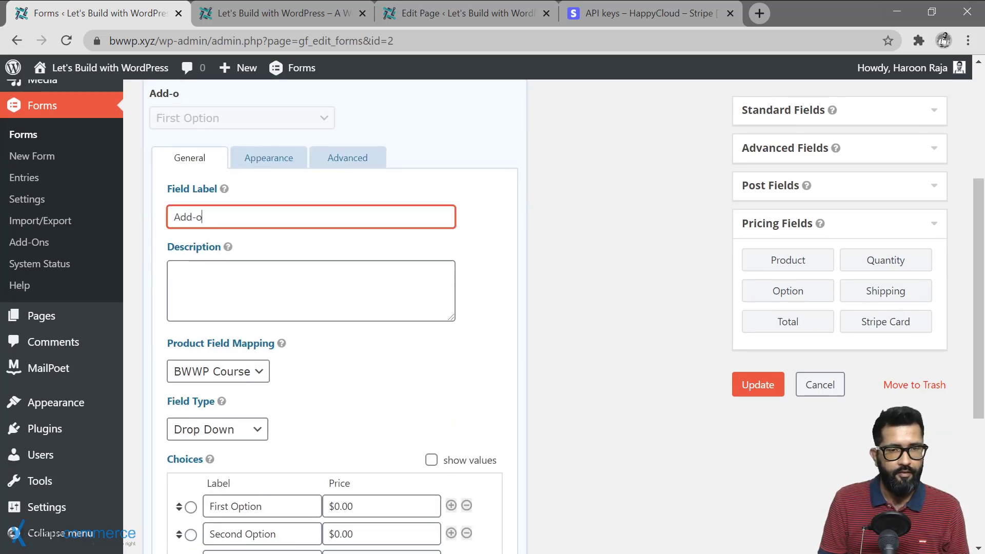
text(n)
key(ctrl+a)
text(C)
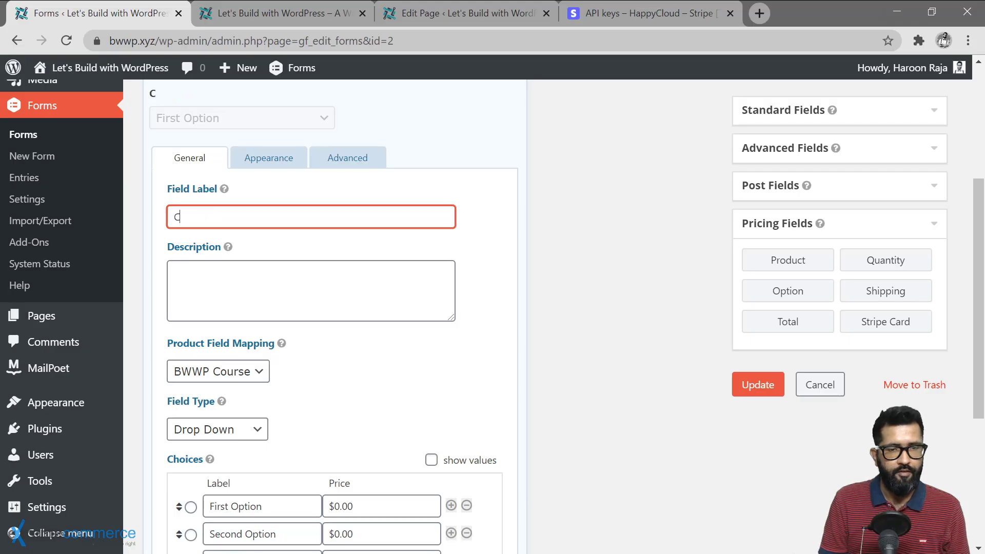
text(ourse Add-on)
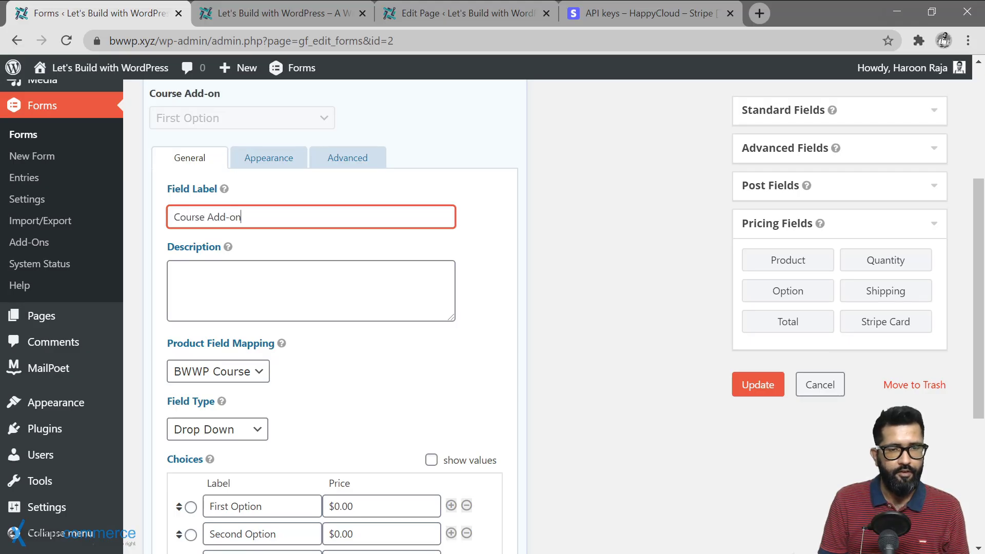
text(s)
Step: Keep the Course Add-ons field mapped to BWWP Course and set its field type to Checkboxes
click(260, 374)
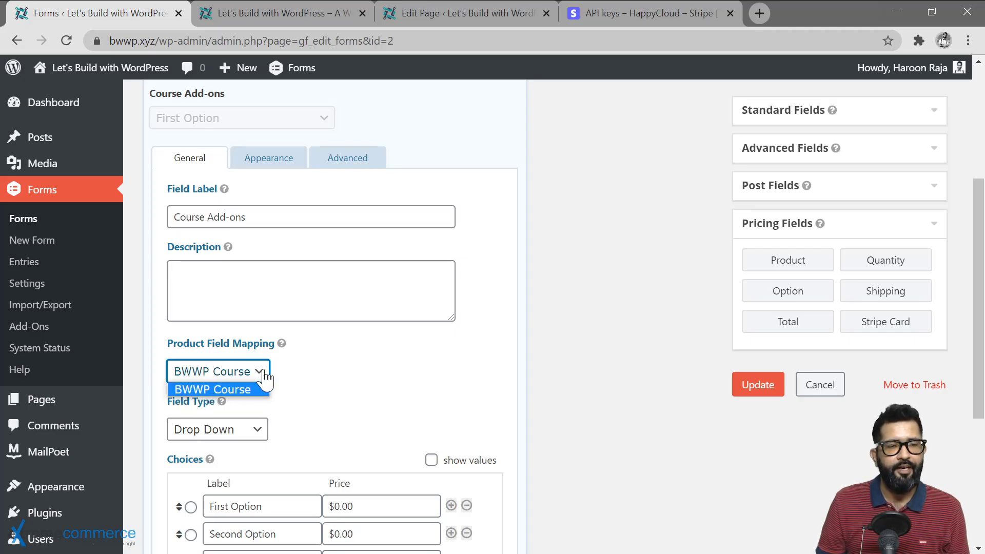
click(263, 376)
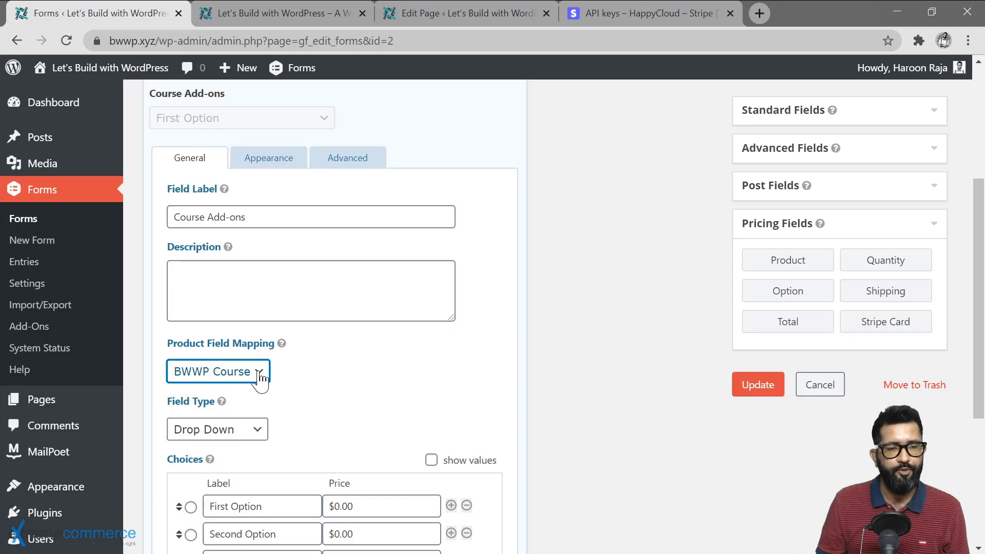
click(257, 431)
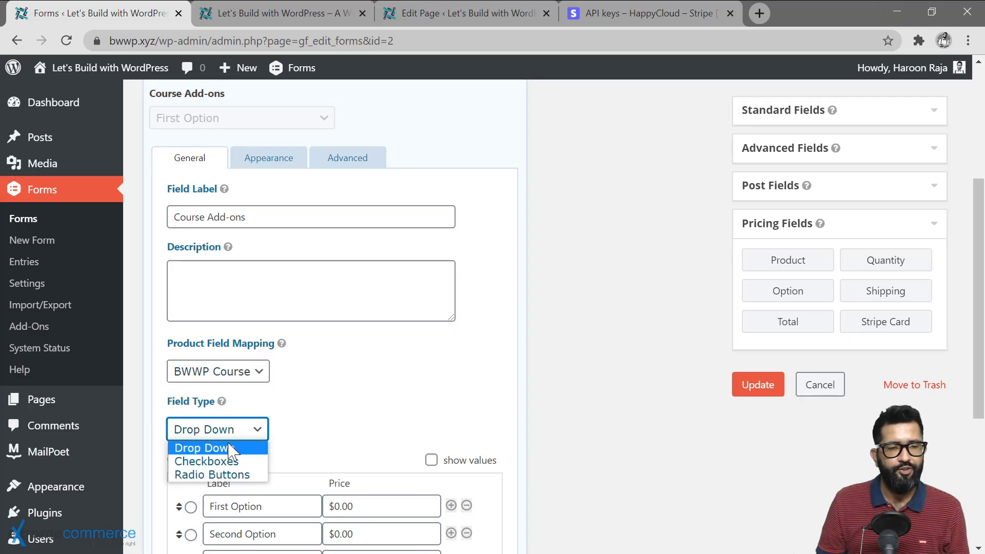
click(218, 462)
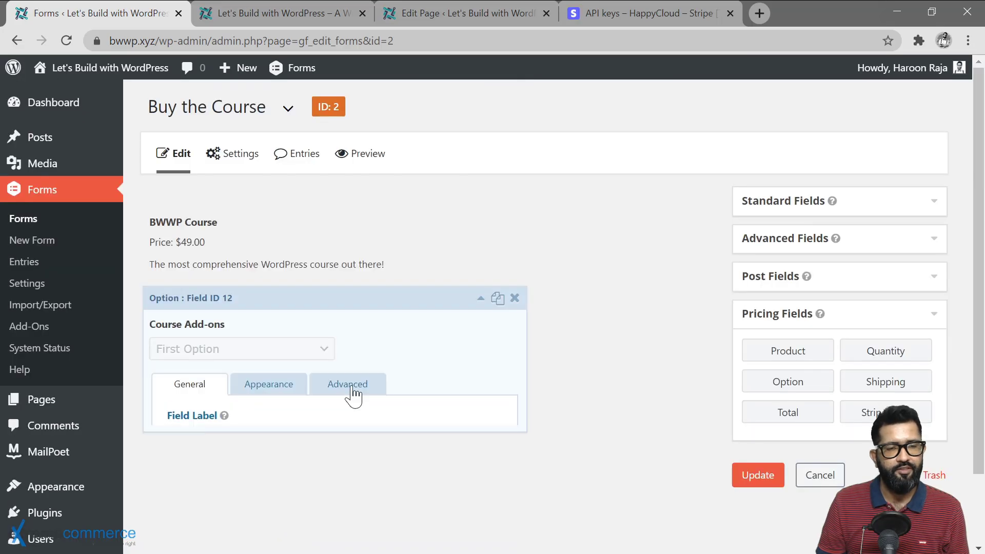
Step: Label the first Course Add-ons choice "Personal training session by instructor" and set its price to $50
scroll(400, 368, down, 7)
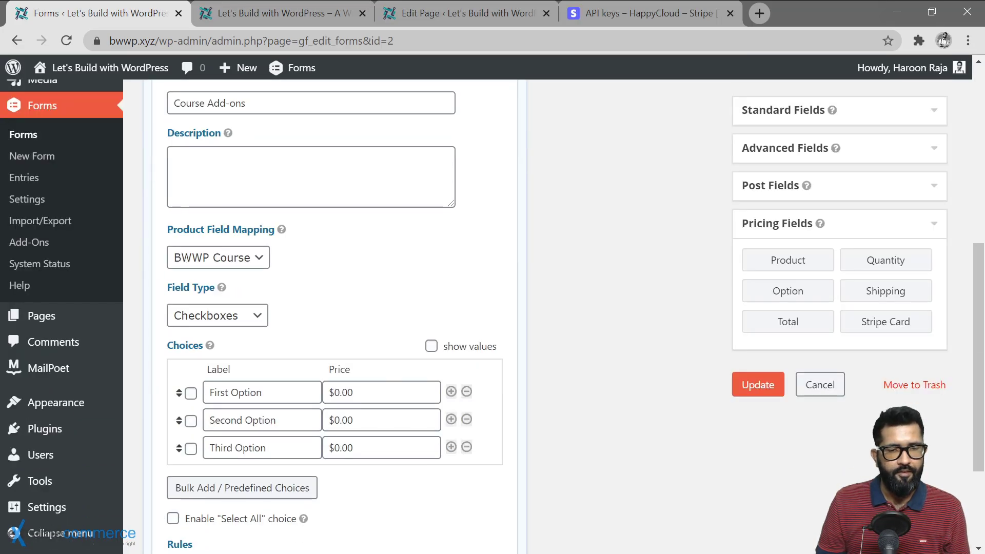
drag(262, 392, 205, 393)
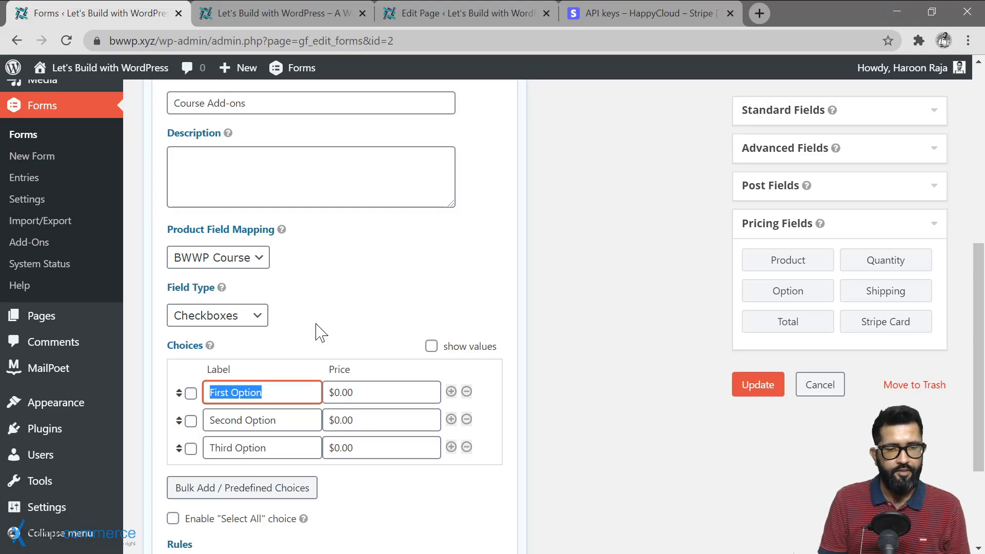
text(Pers)
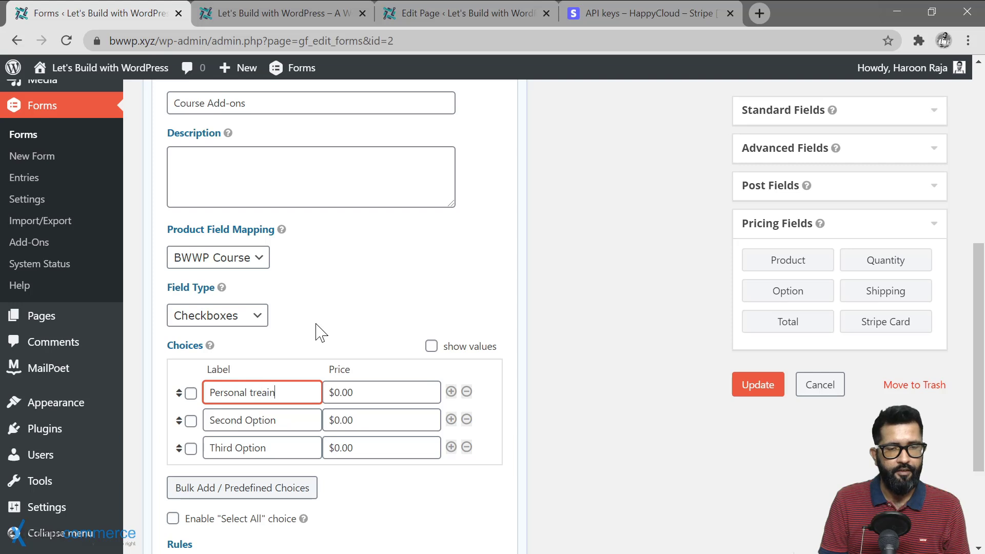
text(onal treain)
key(BackSpace)
key(BackSpace)
key(BackSpace)
text(ining session by instructo)
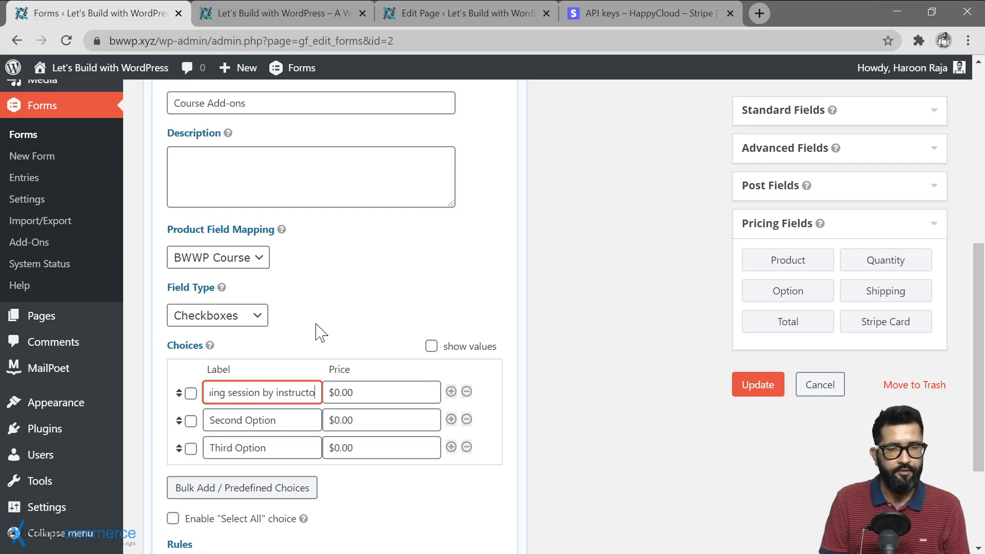
text(r)
key(Tab)
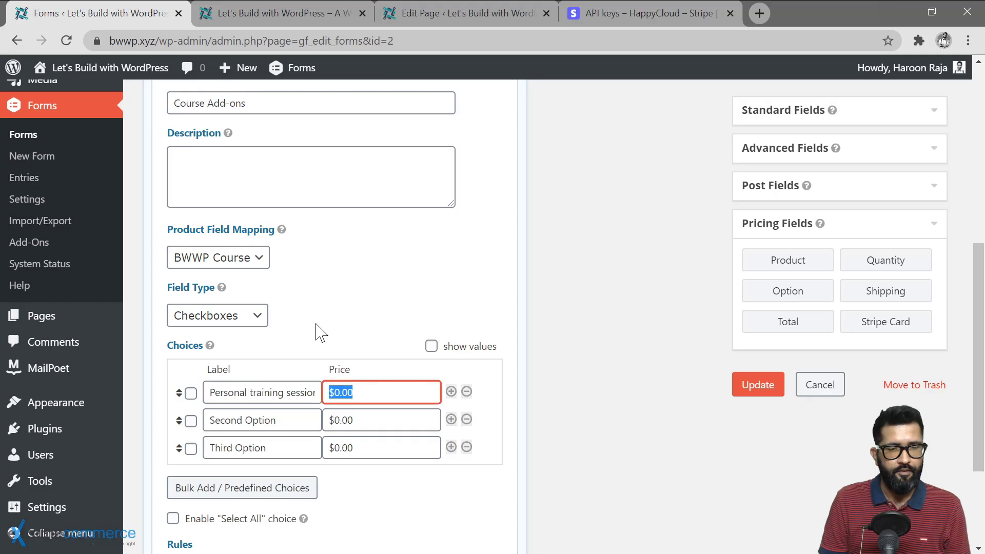
text($50)
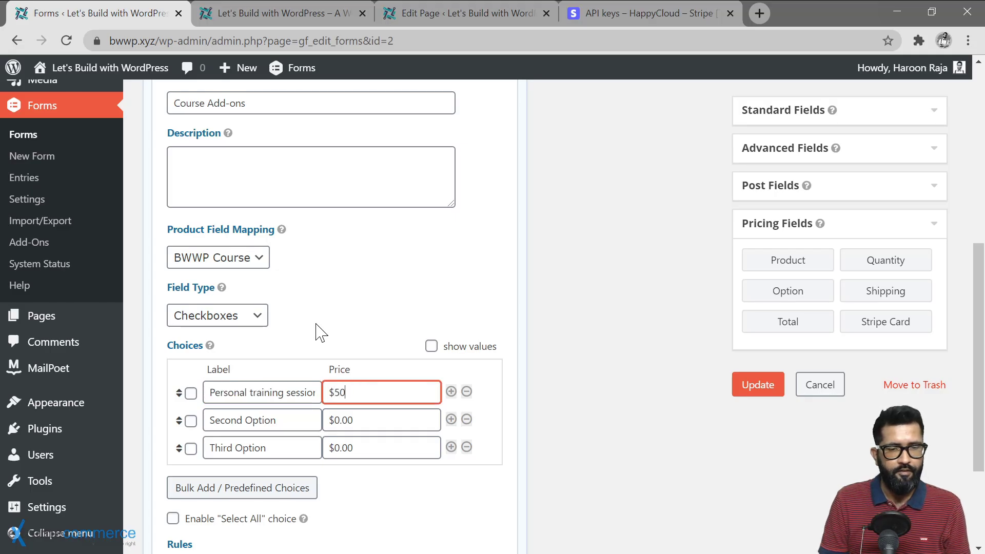
Step: Label the second choice "Course materials" with a price of $10, and remove the third choice
key(Tab)
key(Tab)
key(Tab)
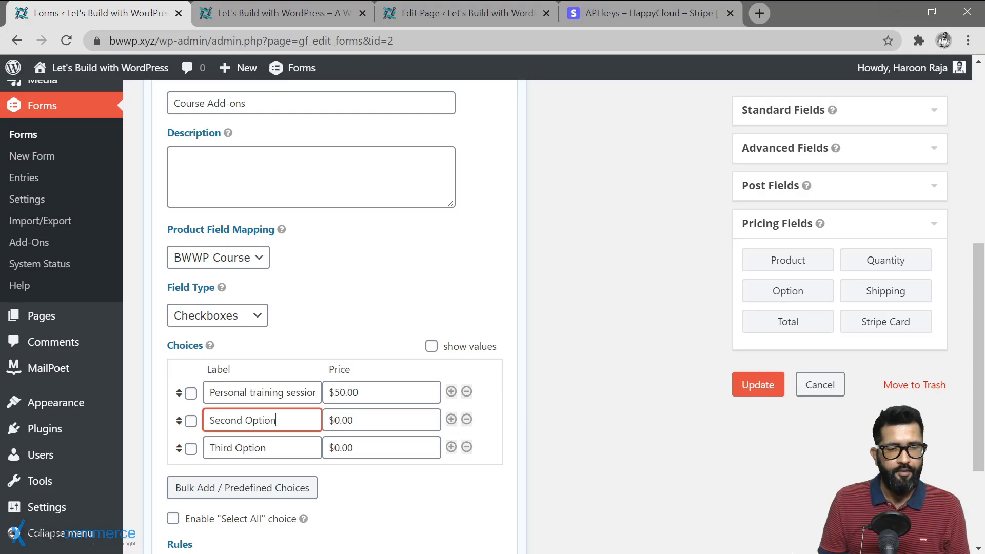
text(C)
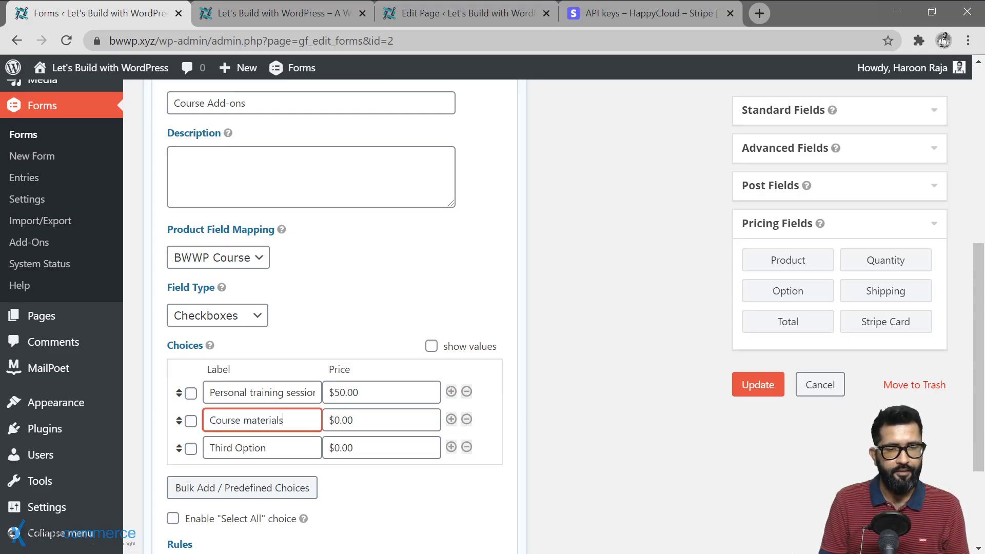
text(ourse materials)
key(Tab)
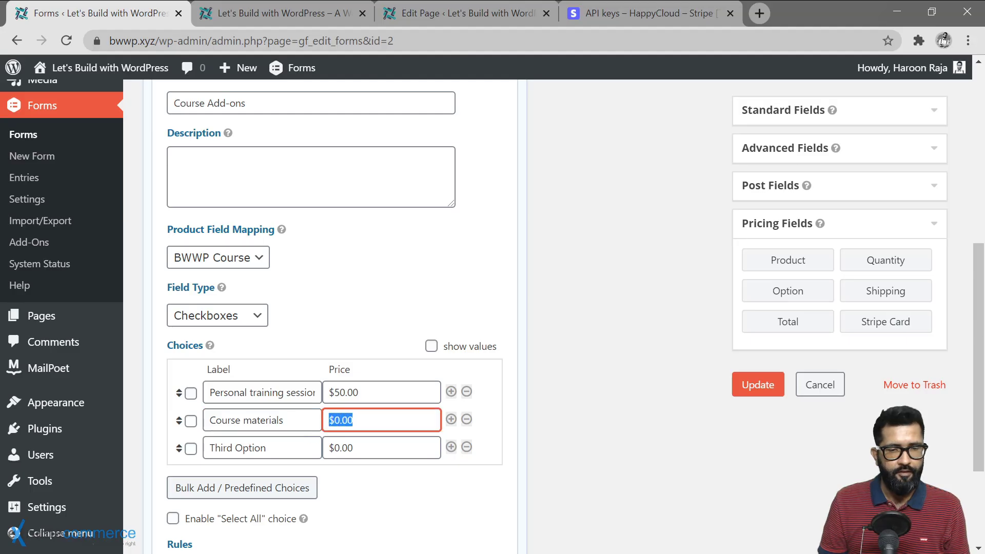
text($)
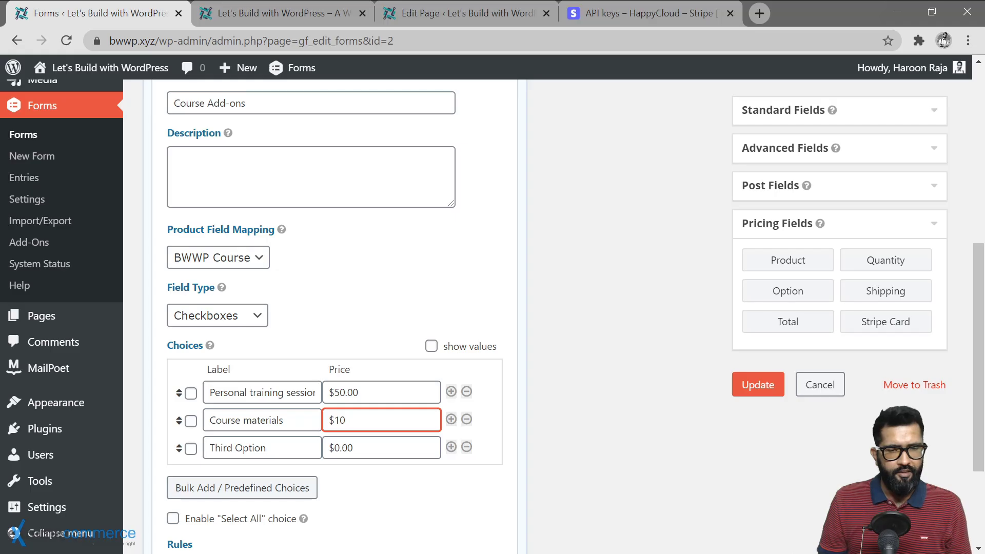
text(10)
click(466, 447)
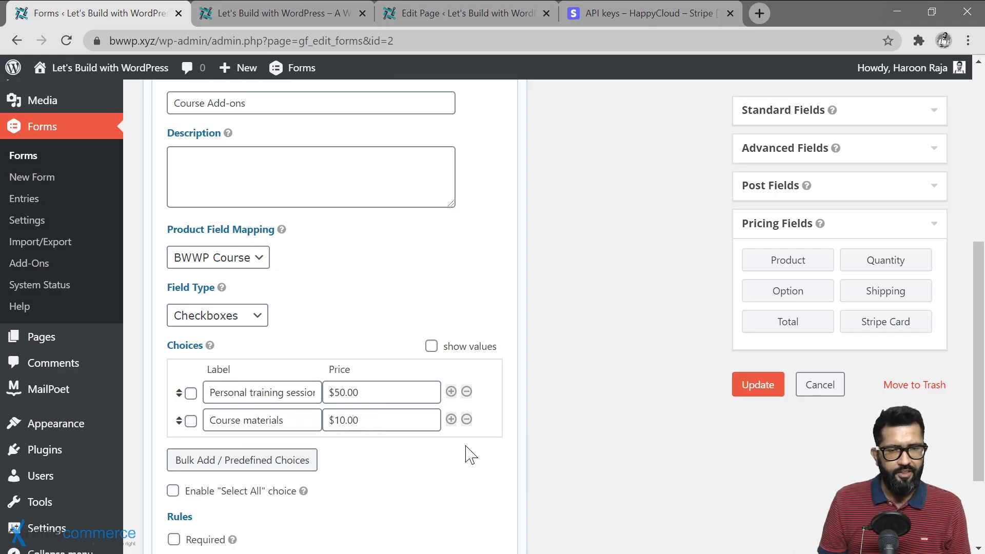
Step: Add a Total field and a Stripe Card field below the Course Add-ons field
scroll(411, 487, down, 3)
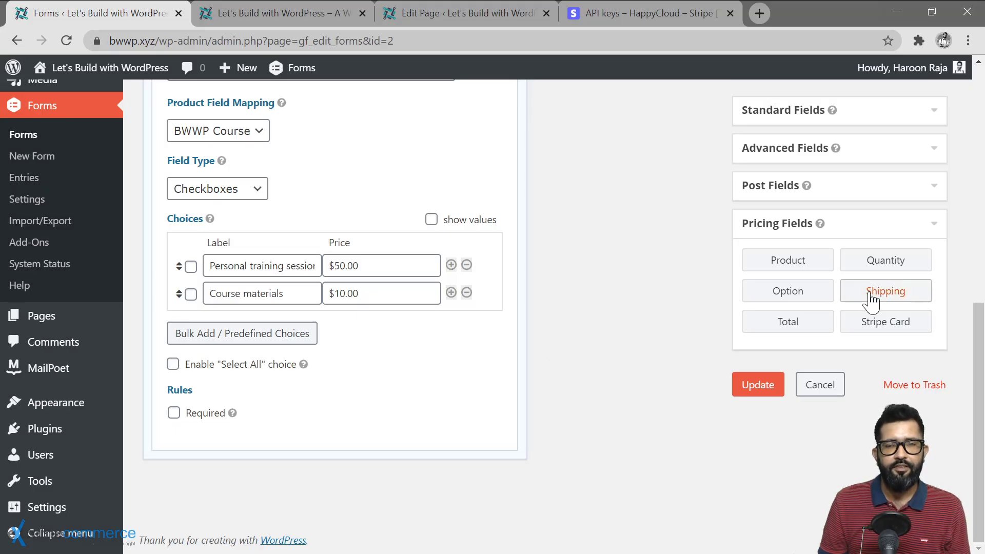
drag(871, 297, 845, 301)
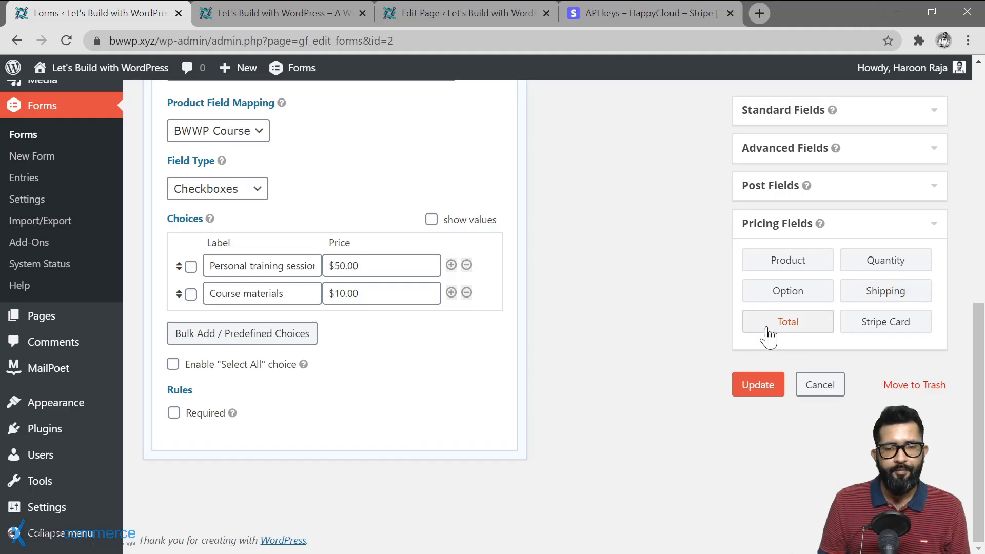
drag(765, 326, 293, 492)
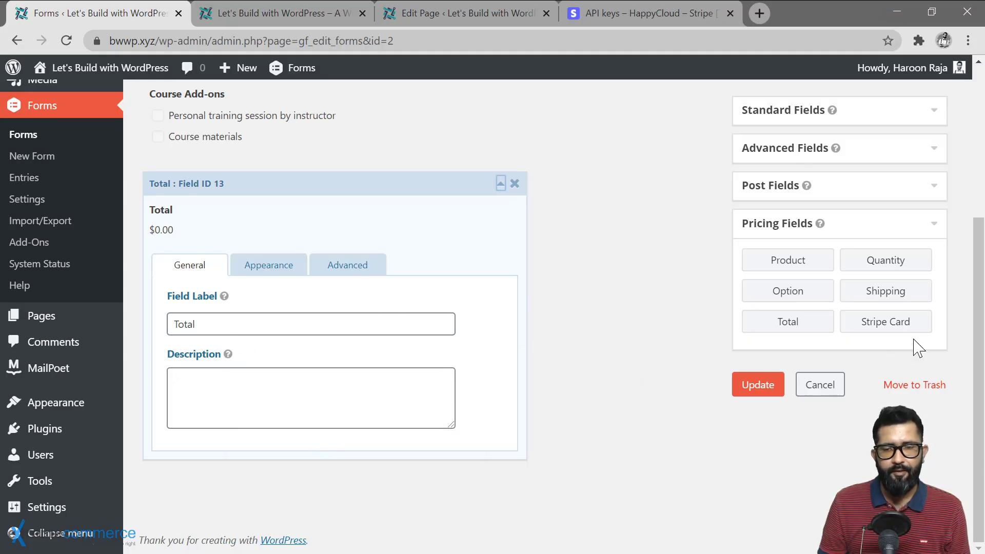
drag(893, 328, 272, 480)
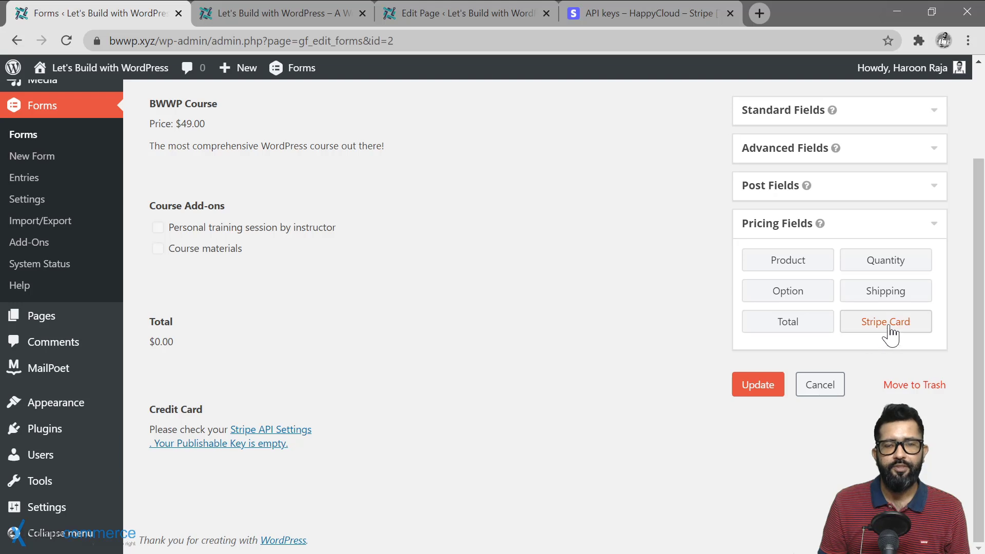
click(352, 446)
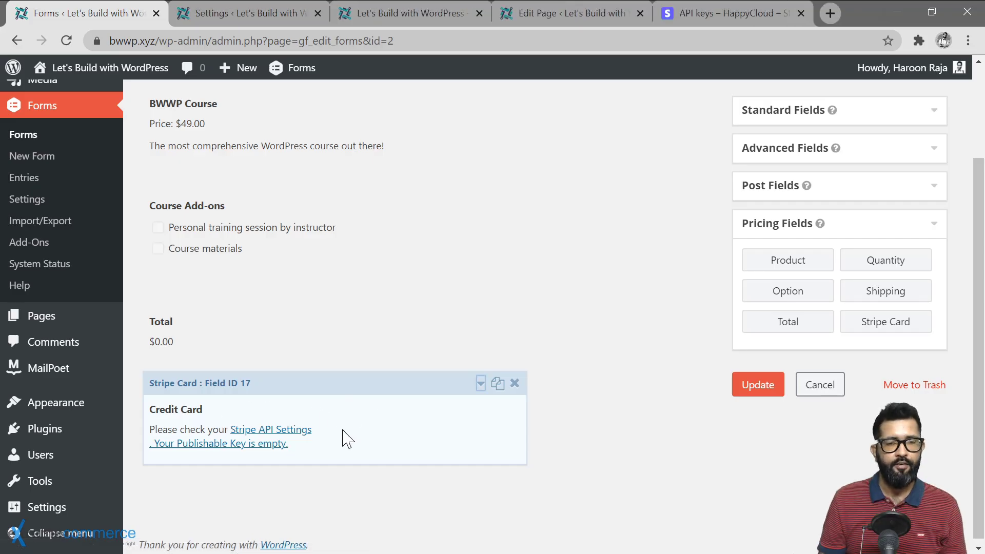
Step: Open the Stripe API settings from the card field and connect the Stripe account in Test mode
click(253, 430)
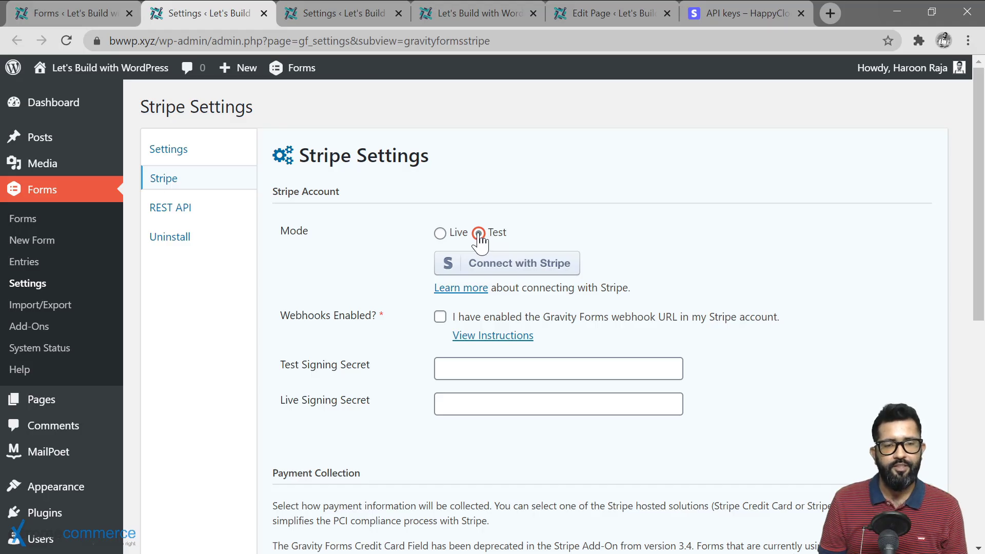
click(497, 271)
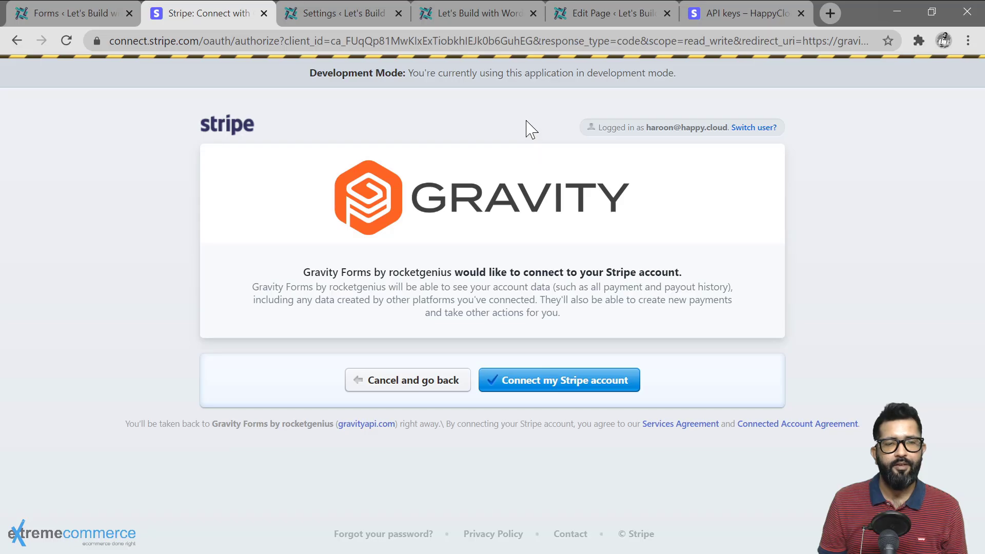
click(548, 382)
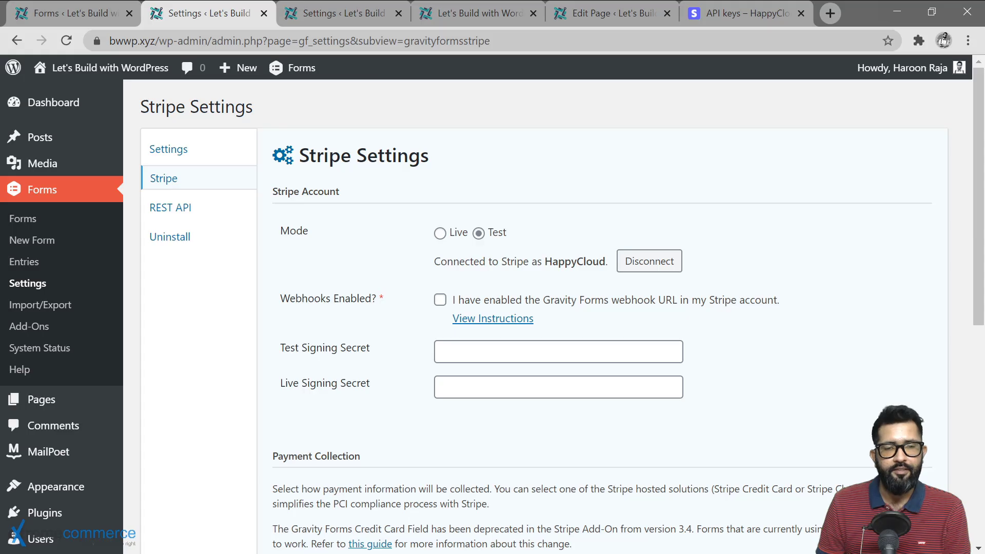
Step: Open the webhook instructions, launch the linked Stripe webhooks page, and copy the callback URL given in the instructions
click(481, 321)
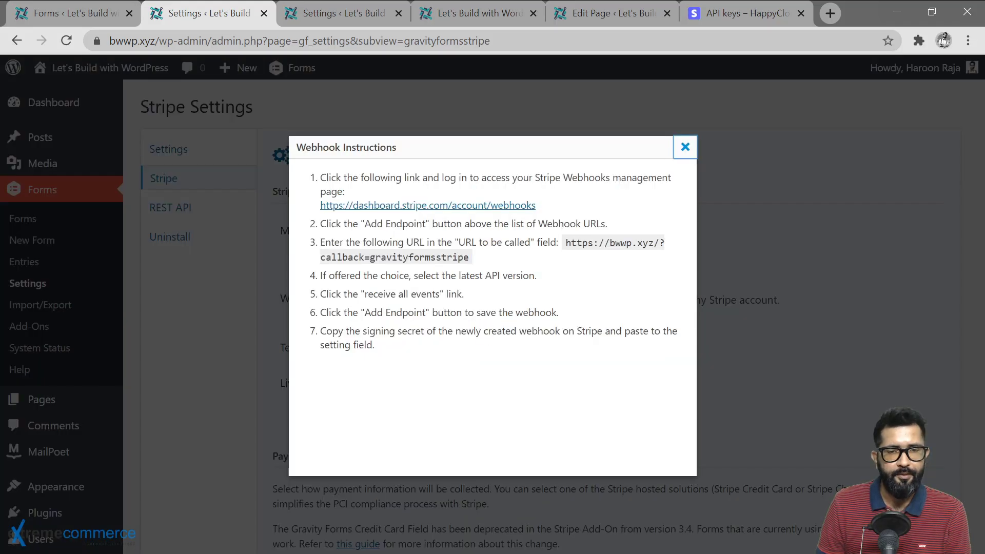
click(398, 209)
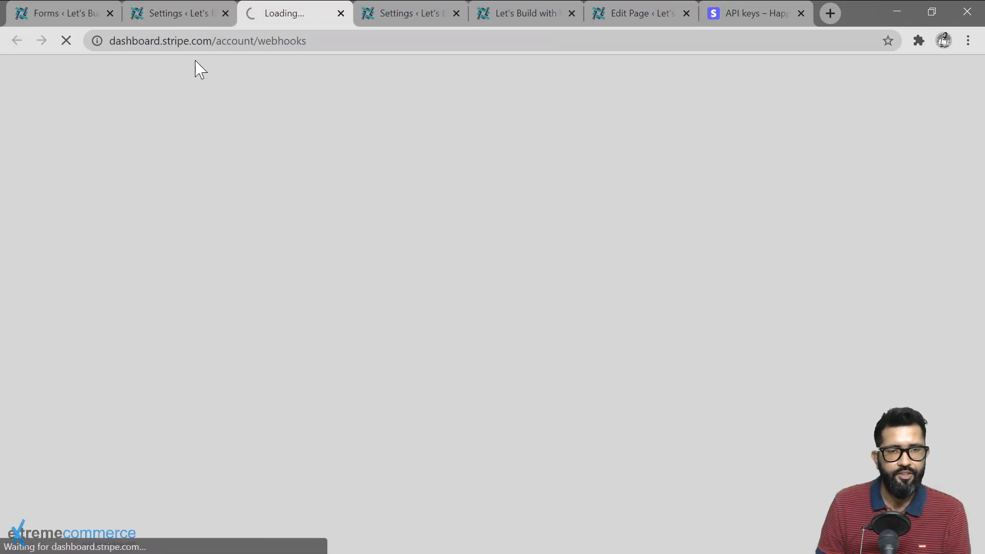
click(188, 21)
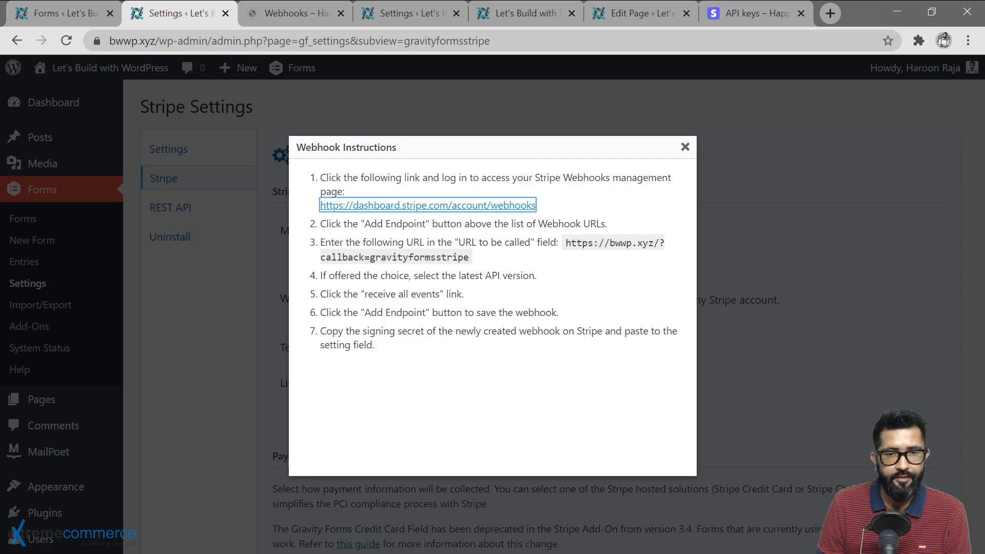
drag(566, 243, 469, 258)
key(ctrl+c)
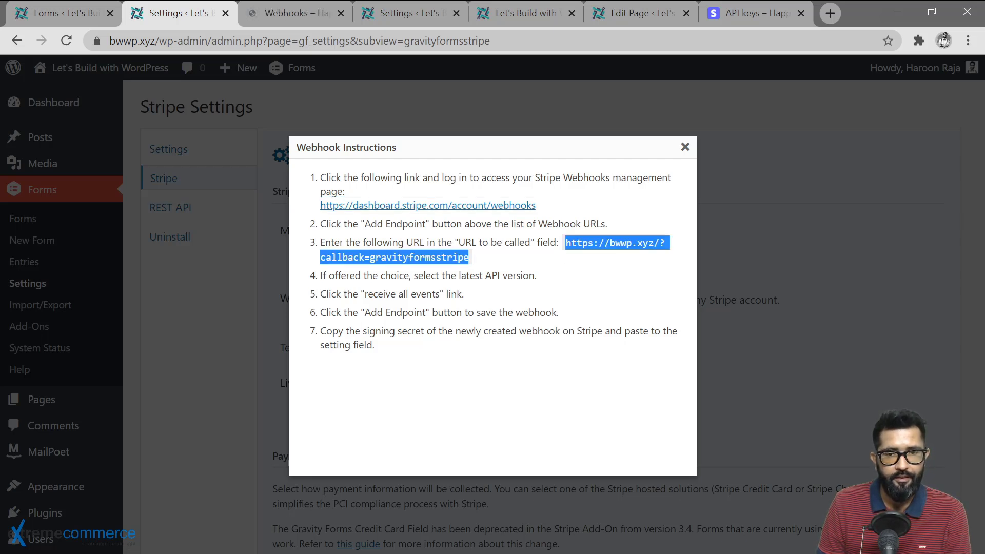
right_click(447, 257)
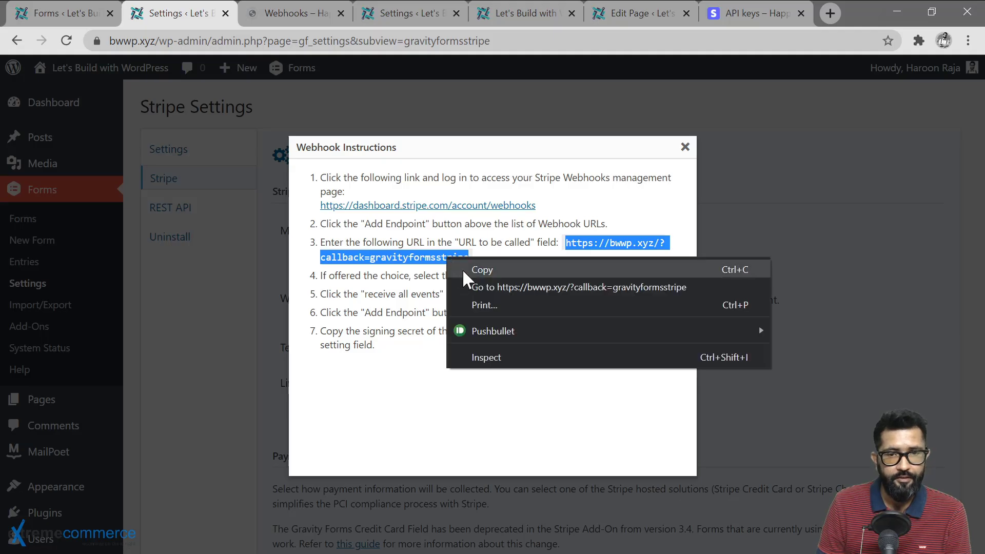
click(477, 270)
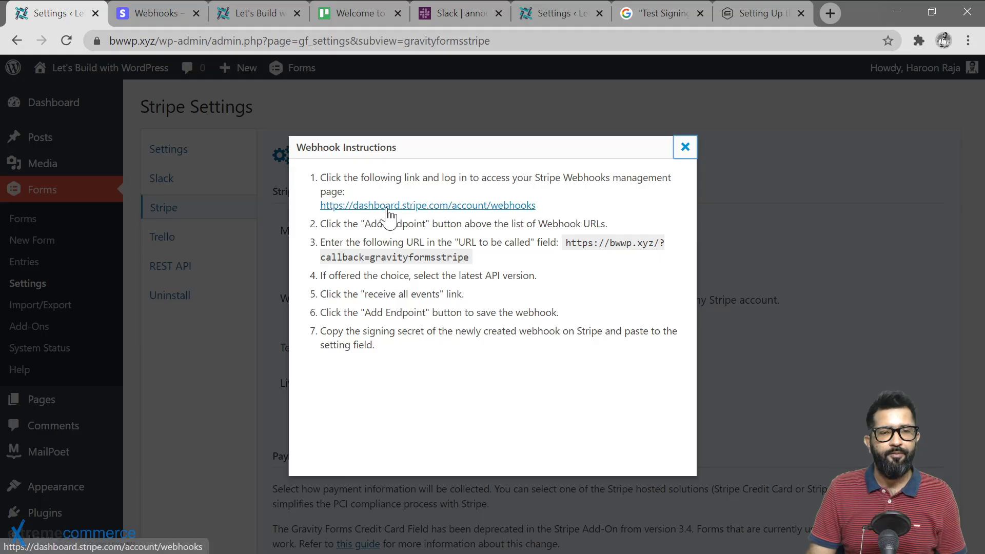
click(164, 21)
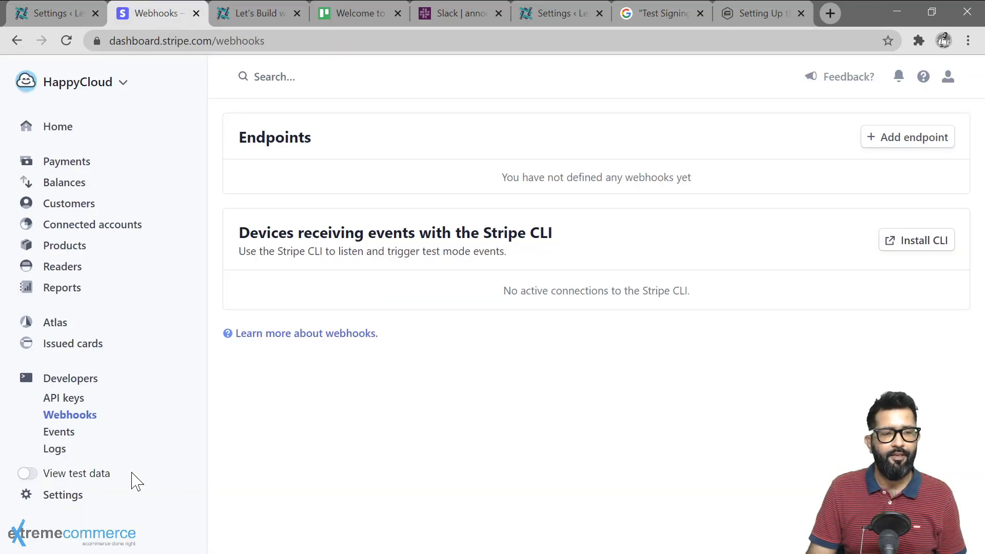
click(25, 473)
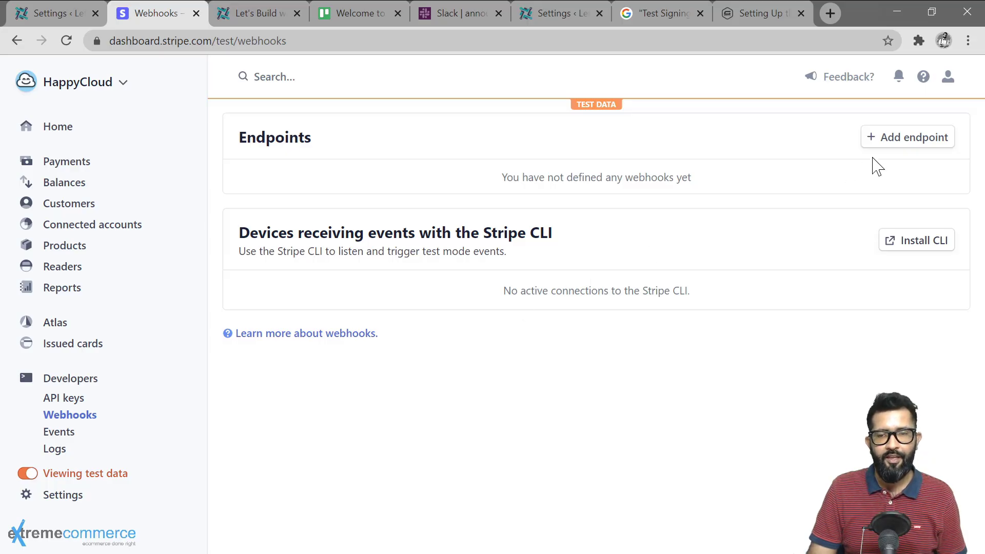
click(906, 144)
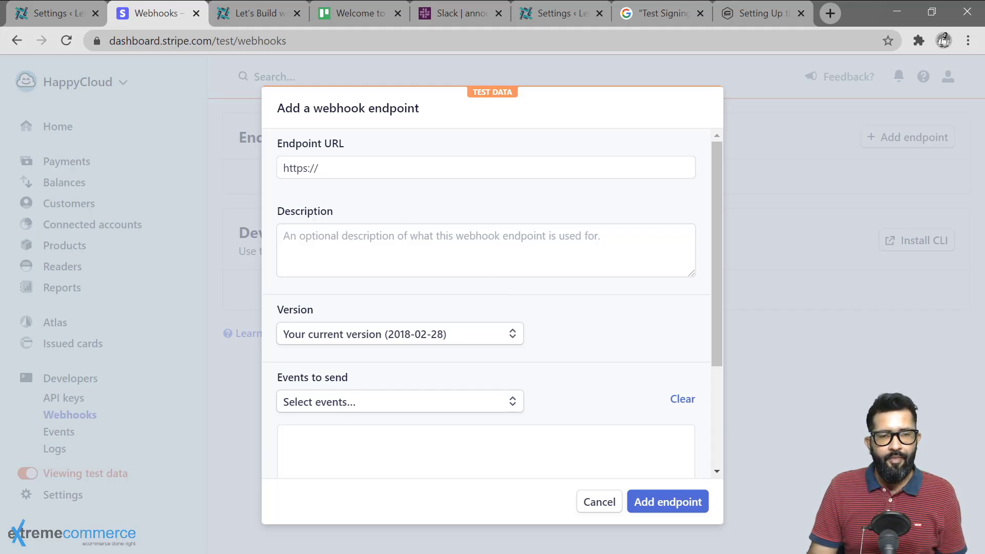
click(372, 167)
drag(317, 167, 283, 168)
right_click(293, 161)
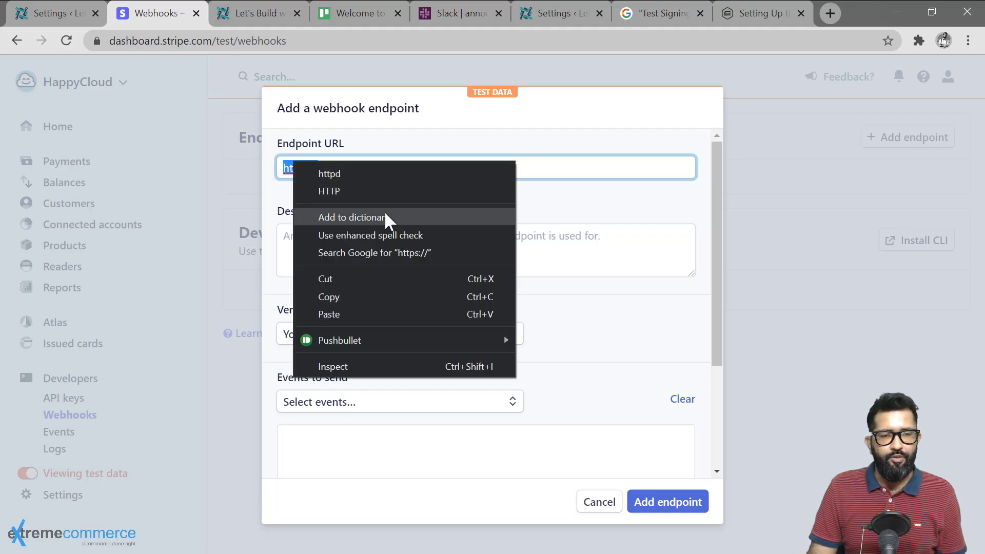
click(329, 314)
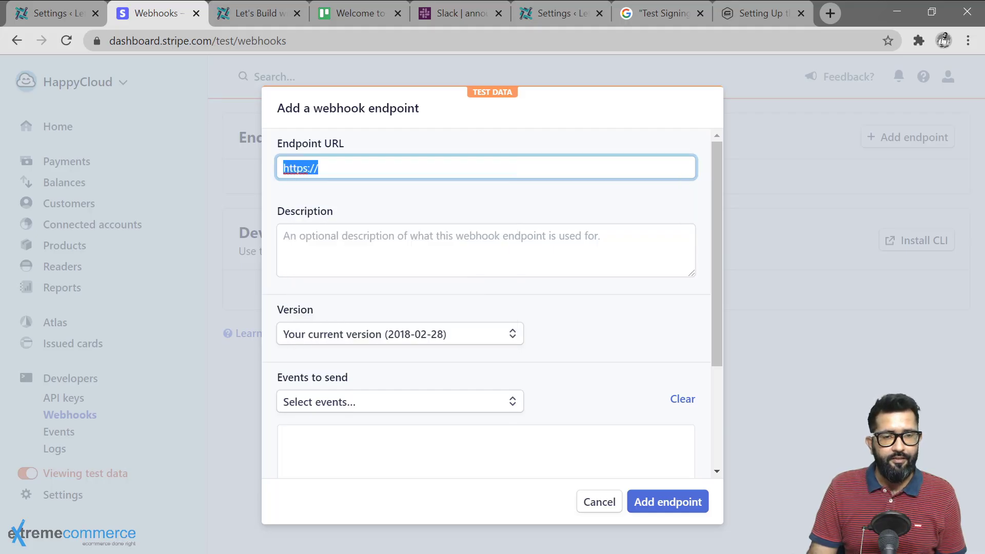
key(Tab)
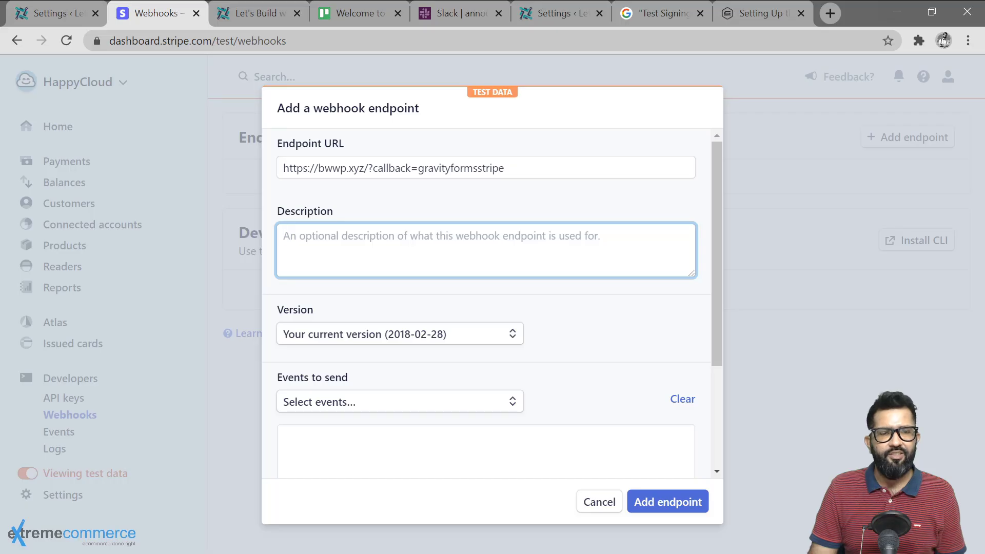
Step: Set the endpoint's version to Latest API version (2020-03-02) and have it receive all events
click(459, 337)
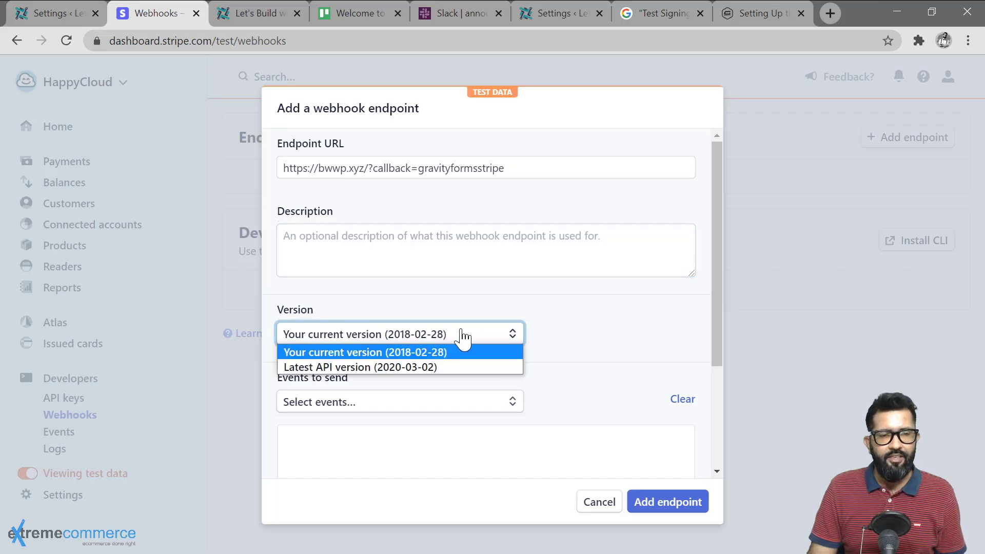
click(373, 367)
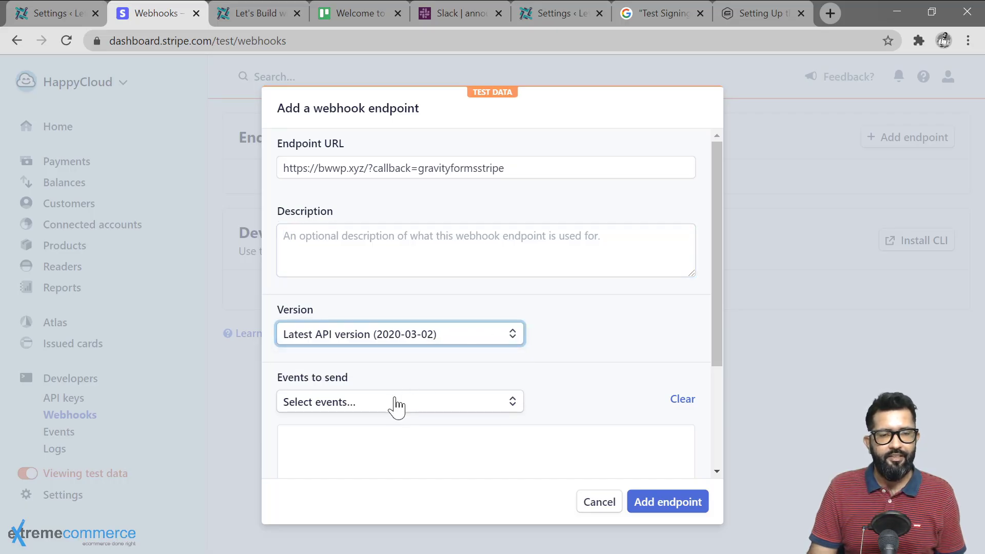
scroll(617, 444, down, 3)
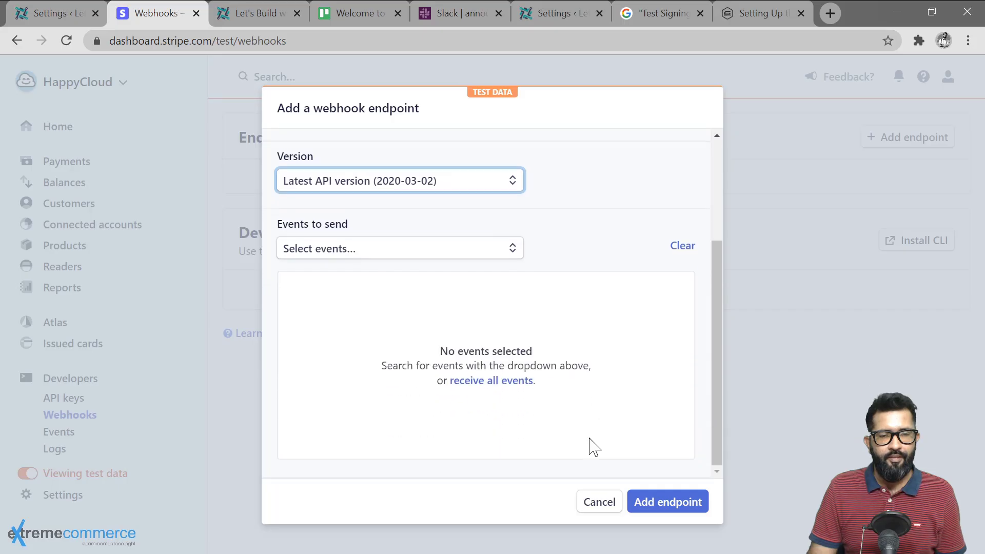
click(487, 384)
scroll(571, 413, down, 2)
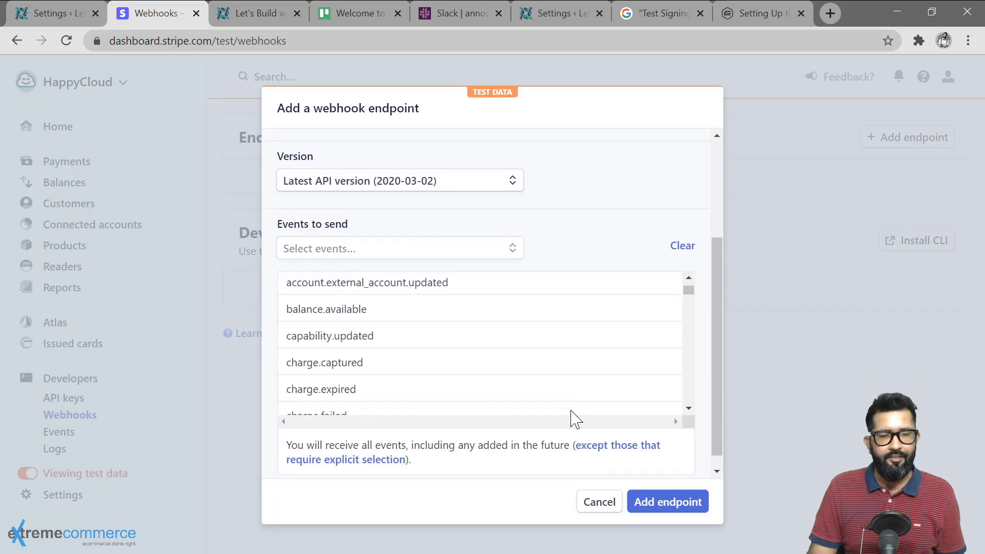
Step: Add the configured webhook endpoint in Stripe, then reveal and copy its signing secret
scroll(571, 413, down, 4)
click(661, 502)
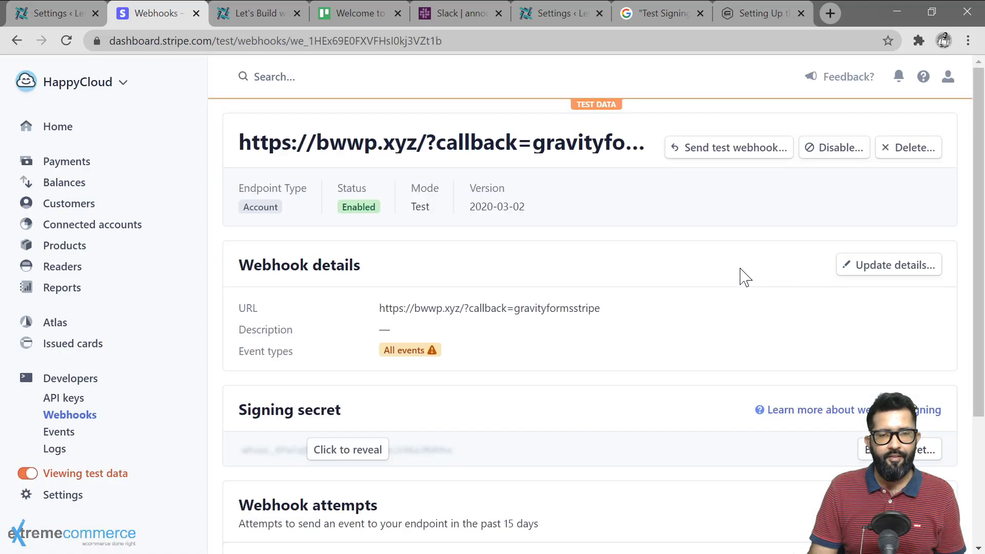
scroll(645, 286, down, 3)
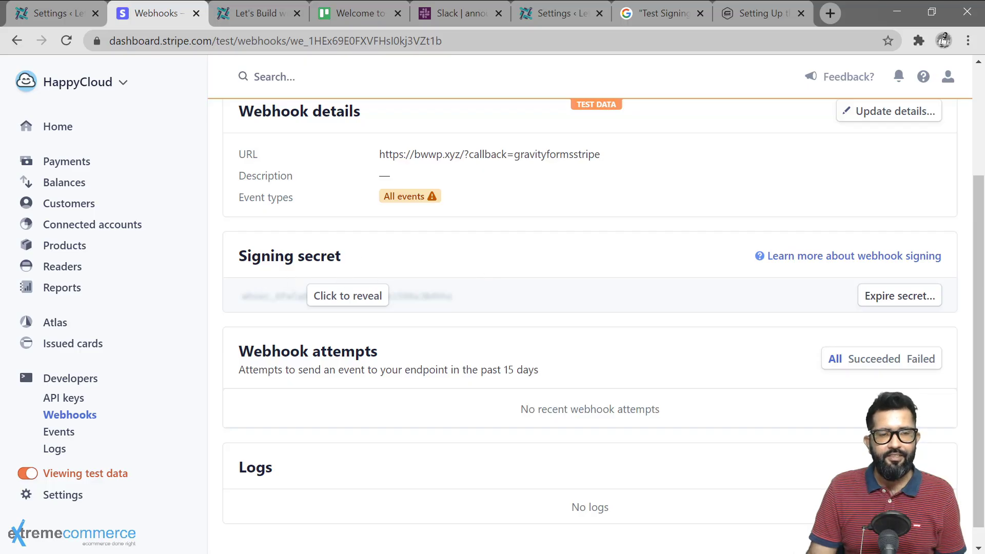
click(345, 298)
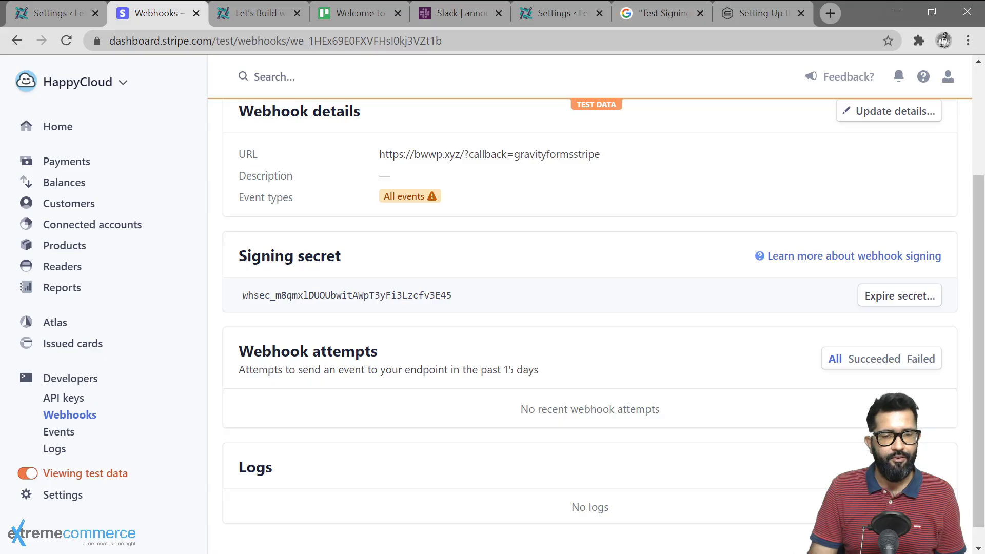
double_click(345, 295)
right_click(304, 298)
click(323, 303)
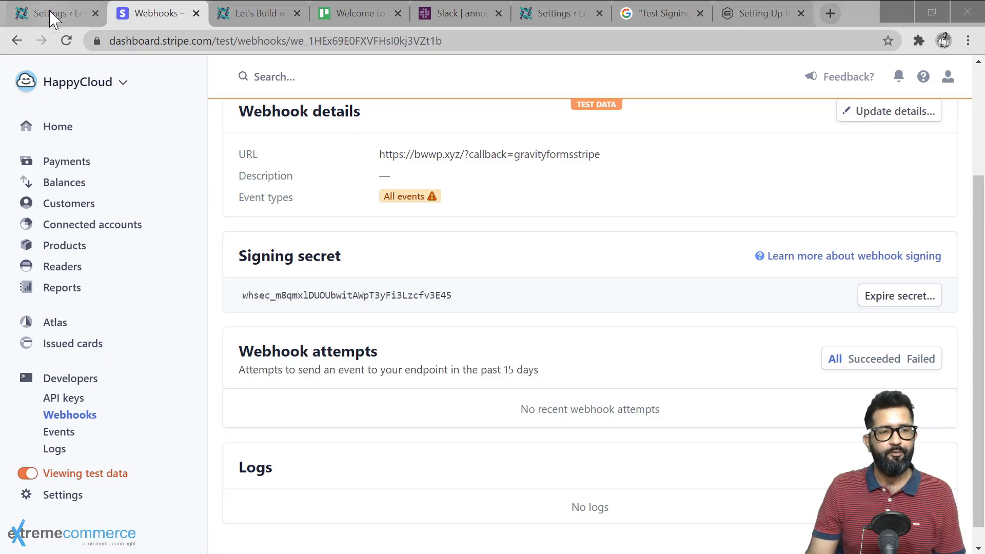
Step: In the Gravity Forms Stripe settings, paste the test signing secret, mark the webhook URL as enabled, and save the settings
click(51, 18)
click(452, 396)
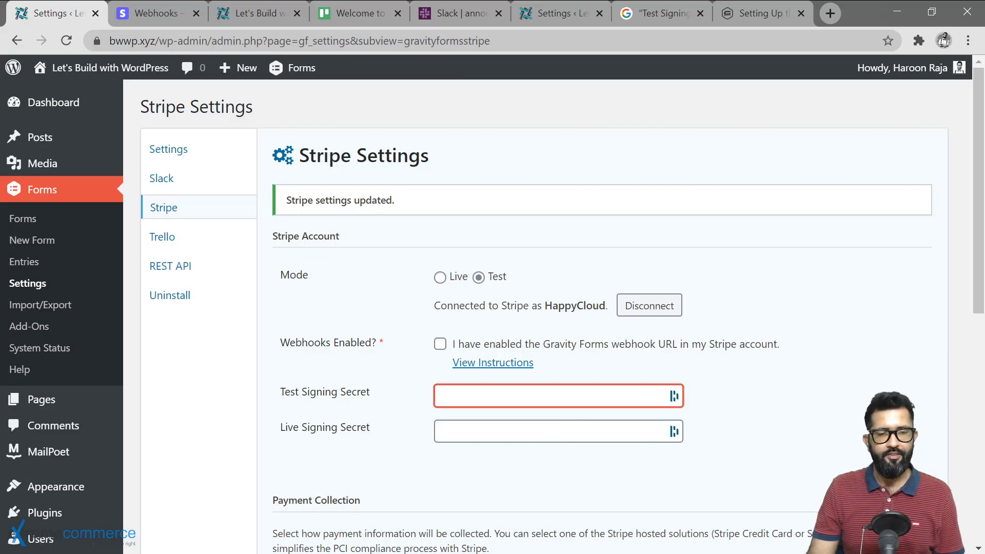
key(ctrl+v)
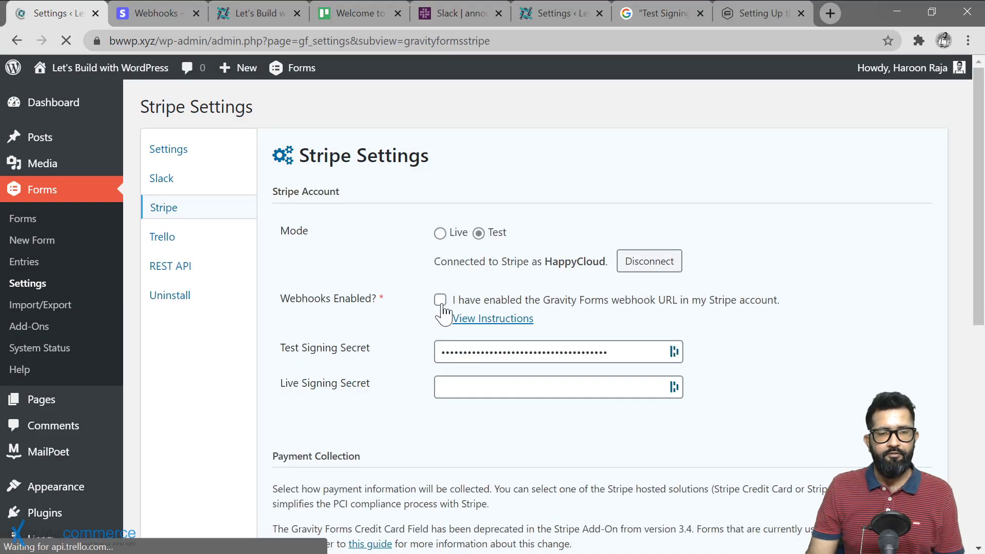
click(440, 300)
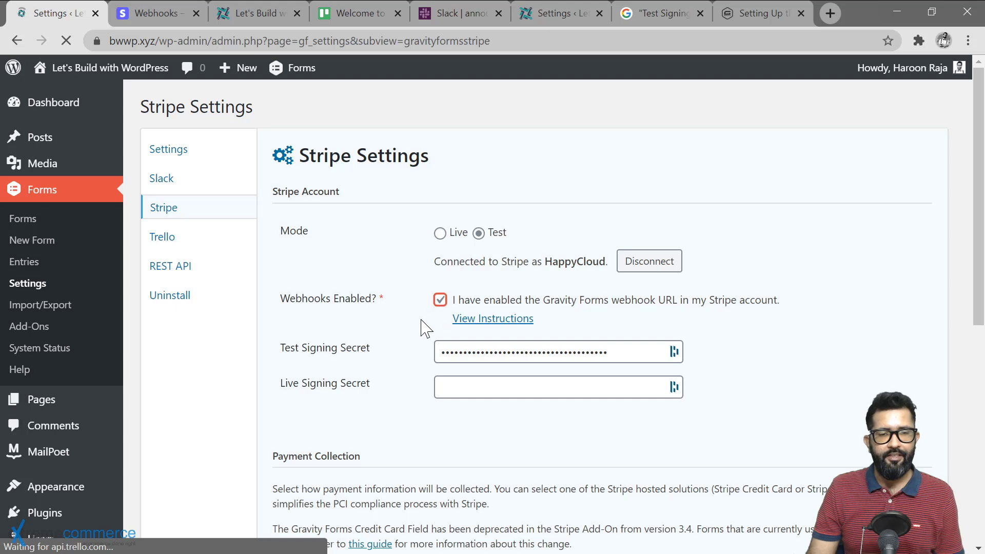
scroll(410, 339, down, 5)
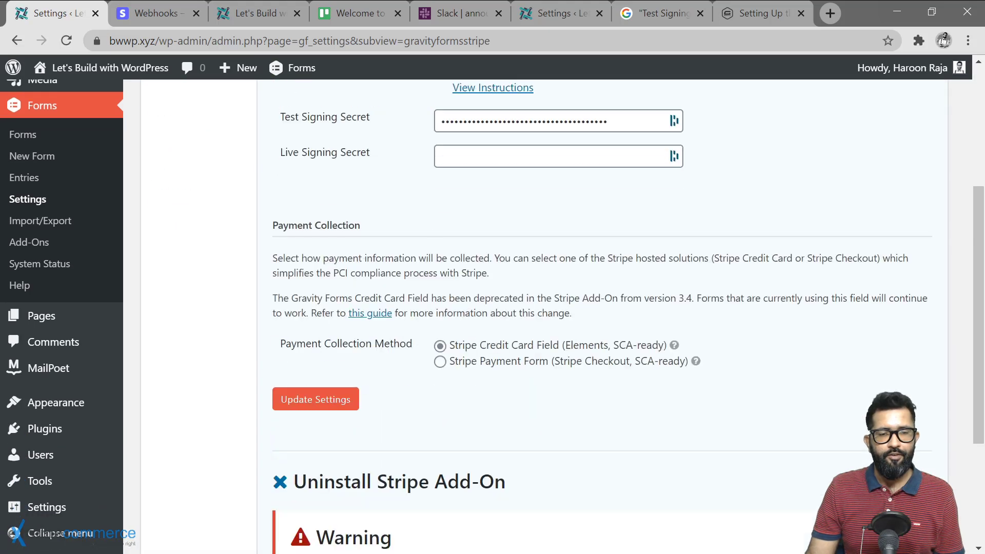
click(324, 403)
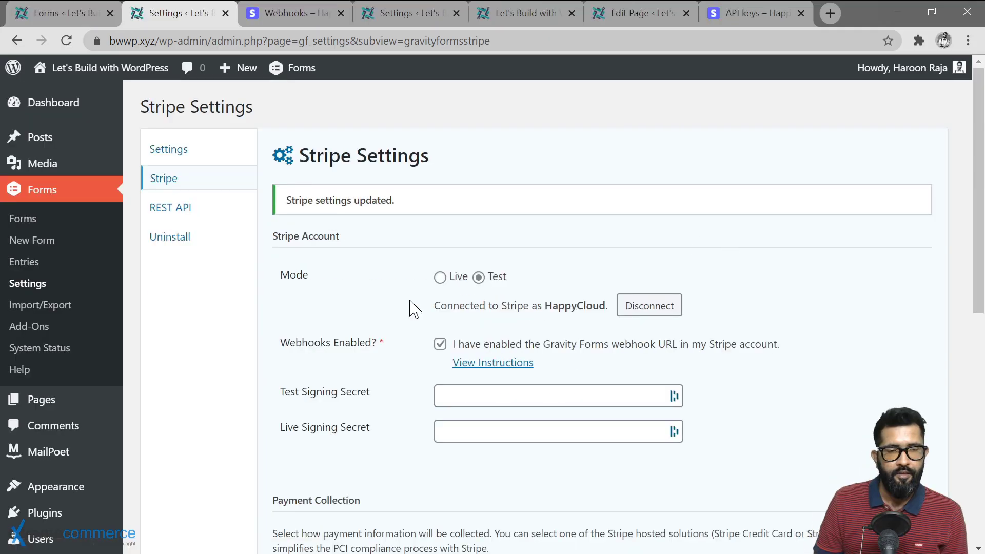
Step: Reload the Buy the Course form editor, open the Stripe feeds from the Credit Card field, and start a new feed
click(51, 14)
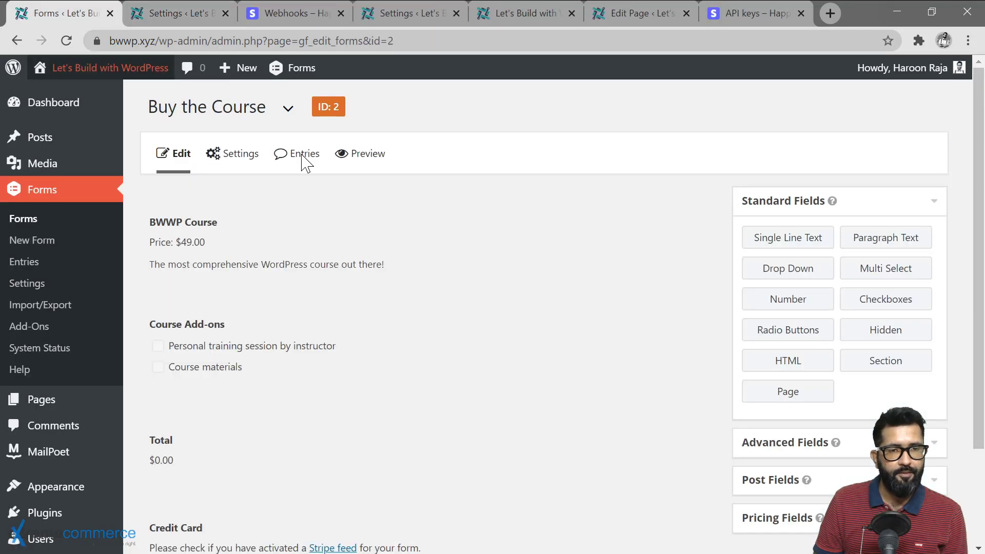
click(508, 41)
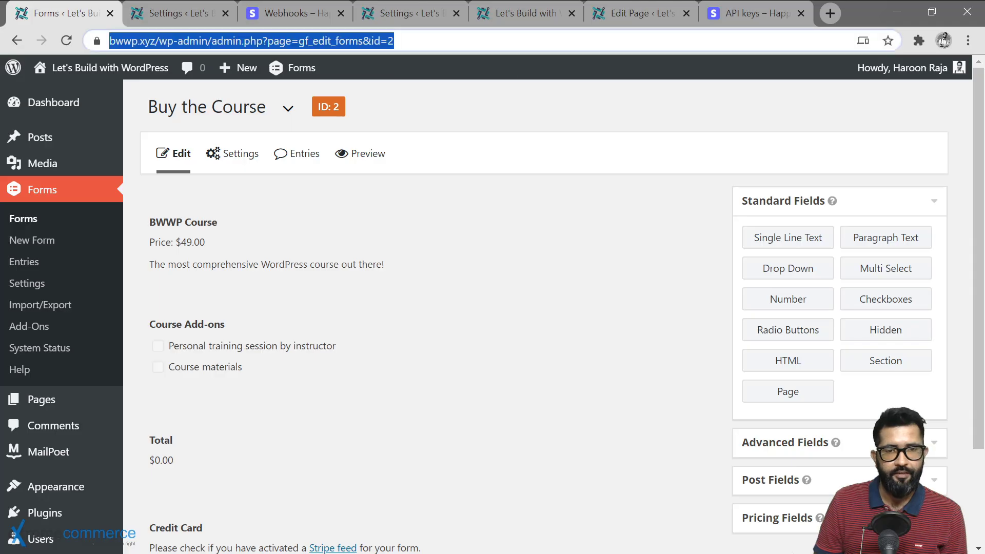
key(Return)
scroll(403, 349, down, 3)
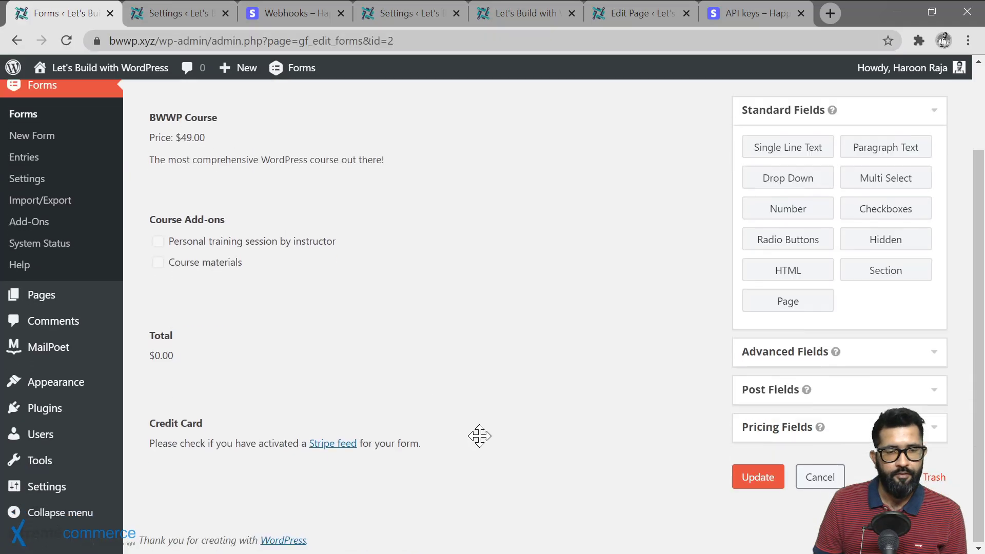
scroll(471, 438, up, 1)
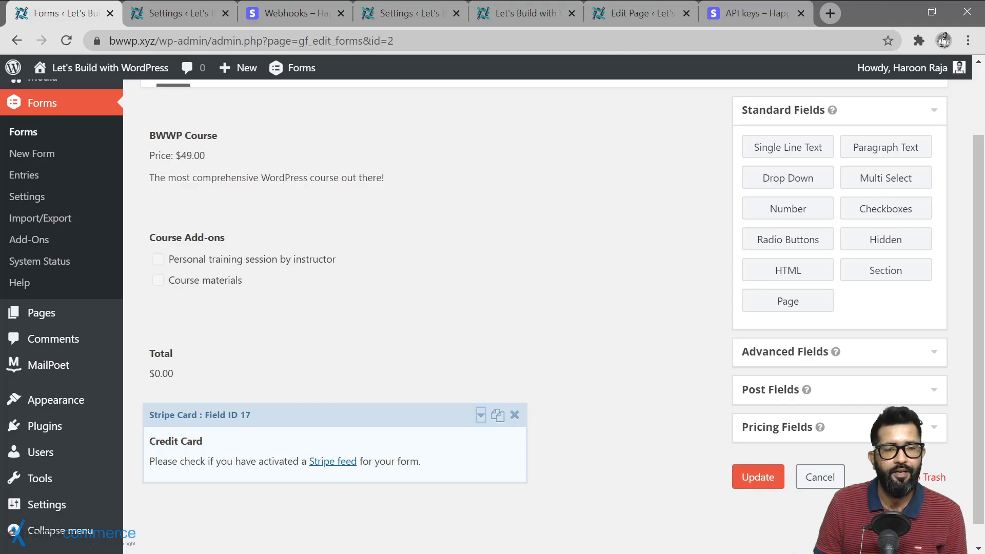
click(331, 462)
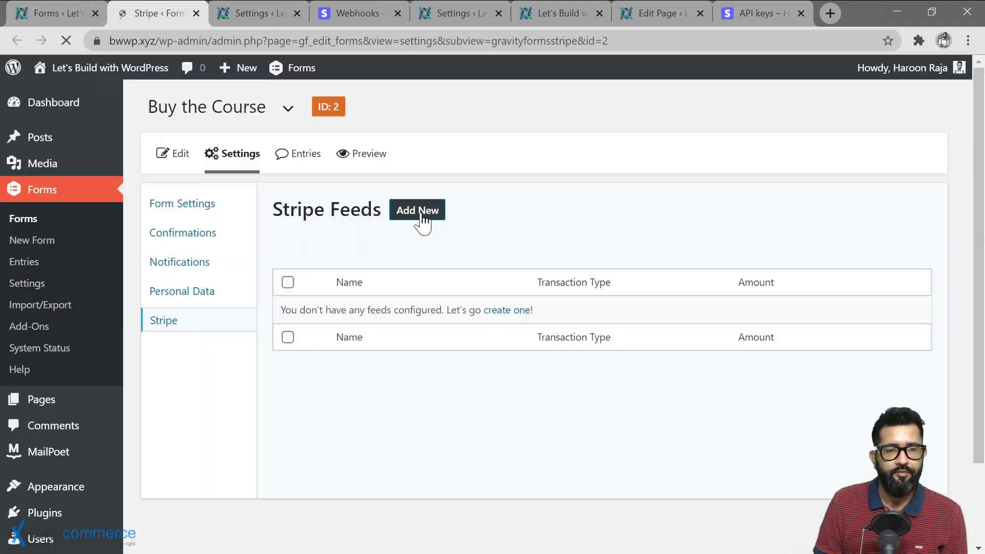
click(418, 216)
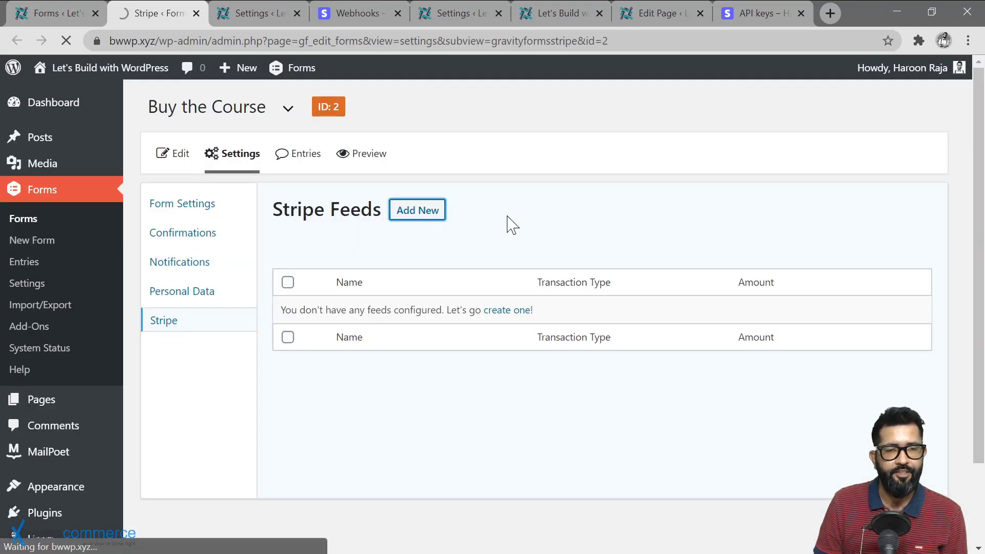
Step: Name the Stripe feed BWWP Course and set its transaction type to Products and Services, accepting the page reload
mouse_move(316, 249)
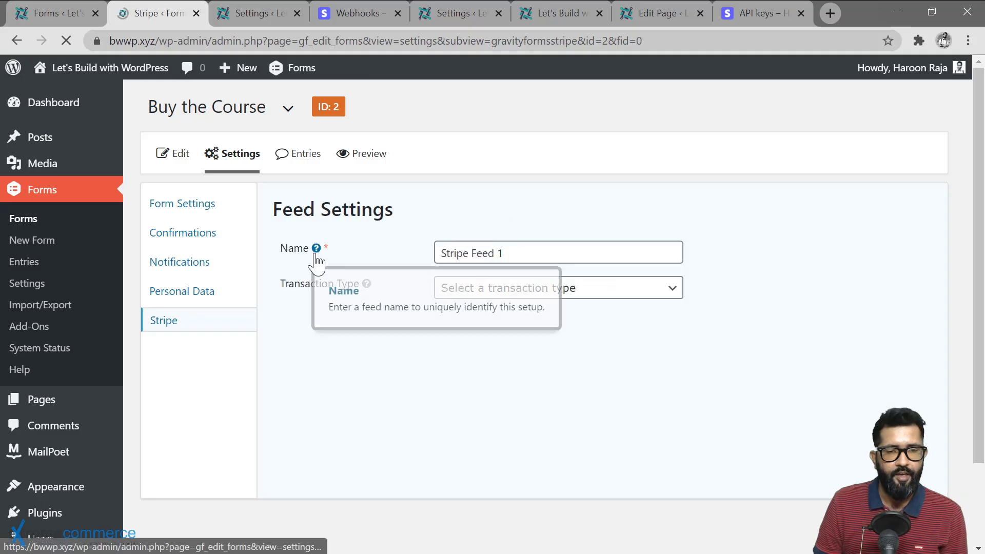
key(Tab)
text(BWWP Course)
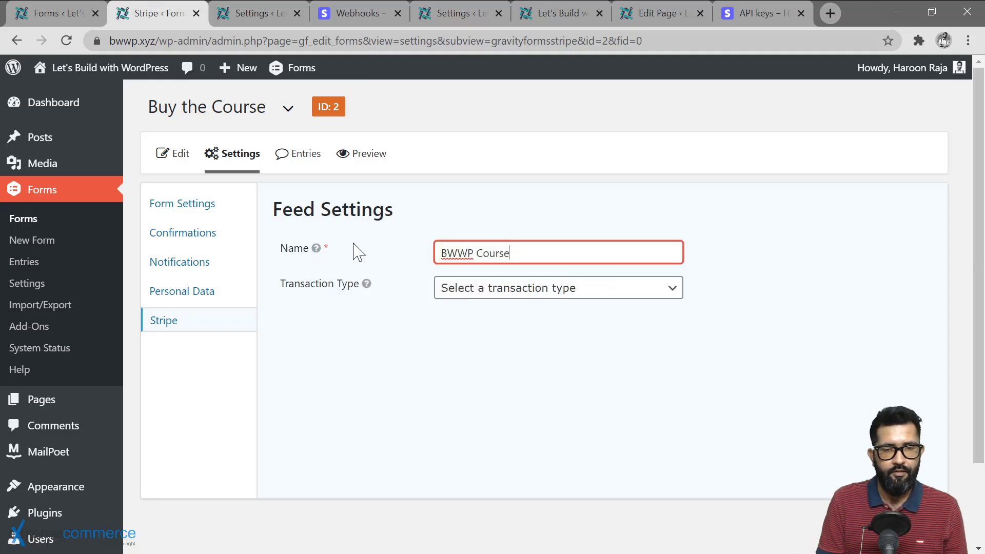
key(Tab)
key(Tab)
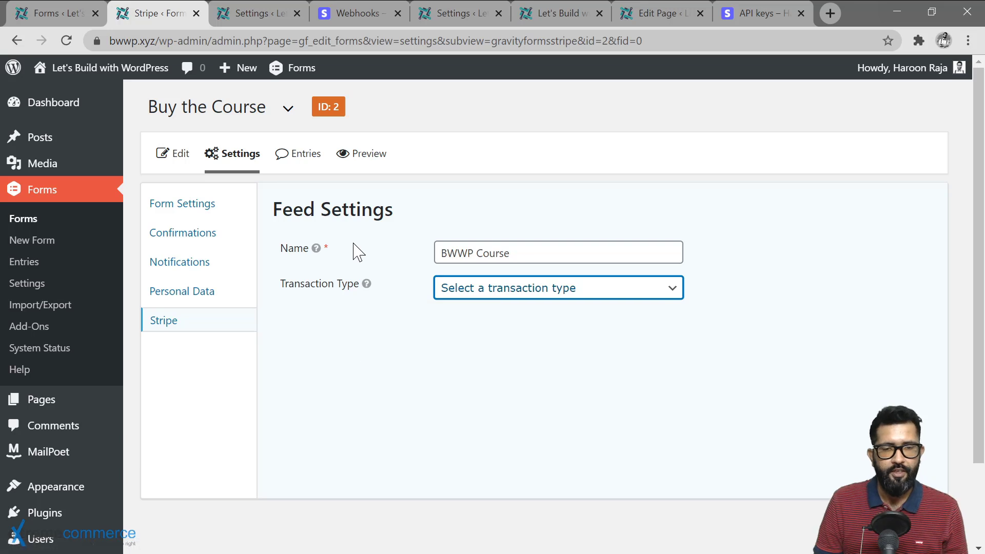
click(530, 284)
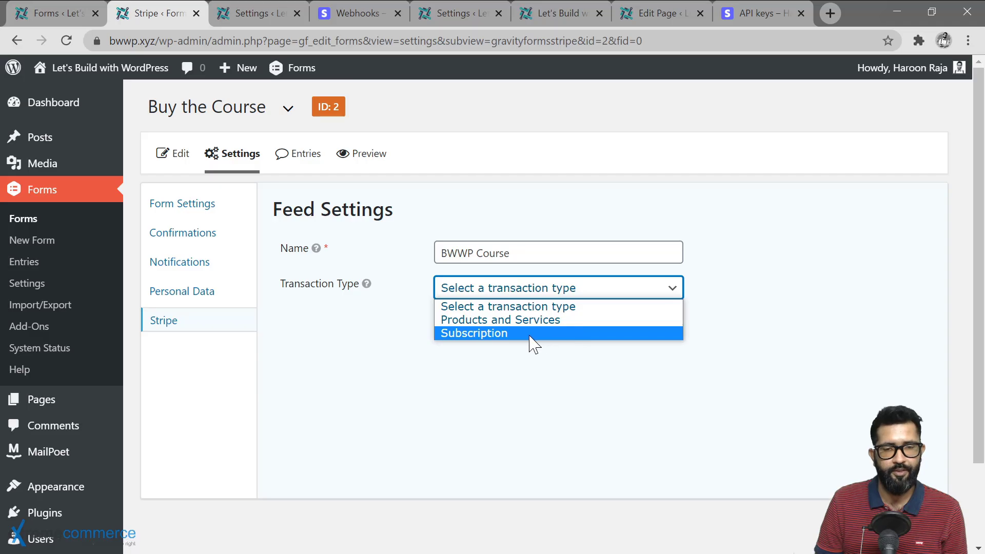
click(578, 320)
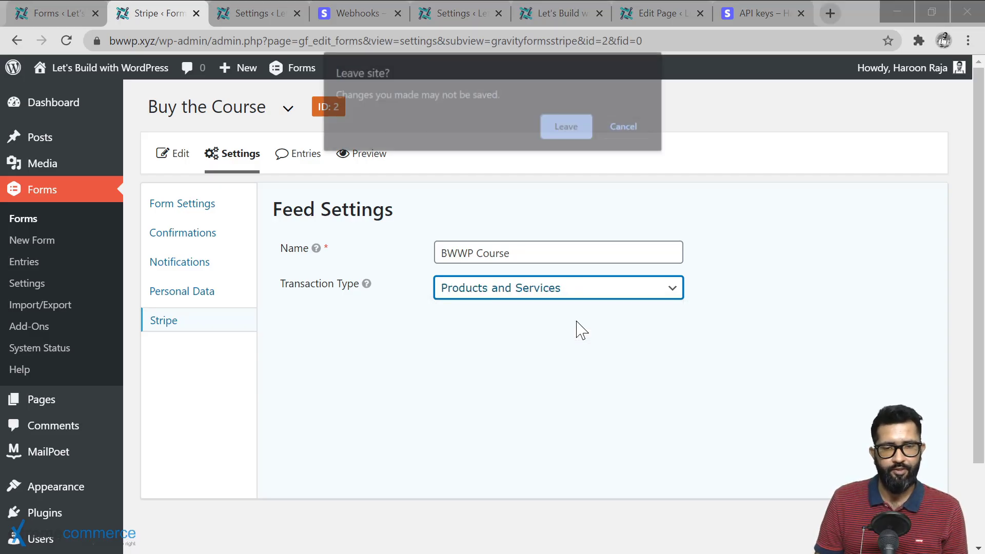
click(566, 125)
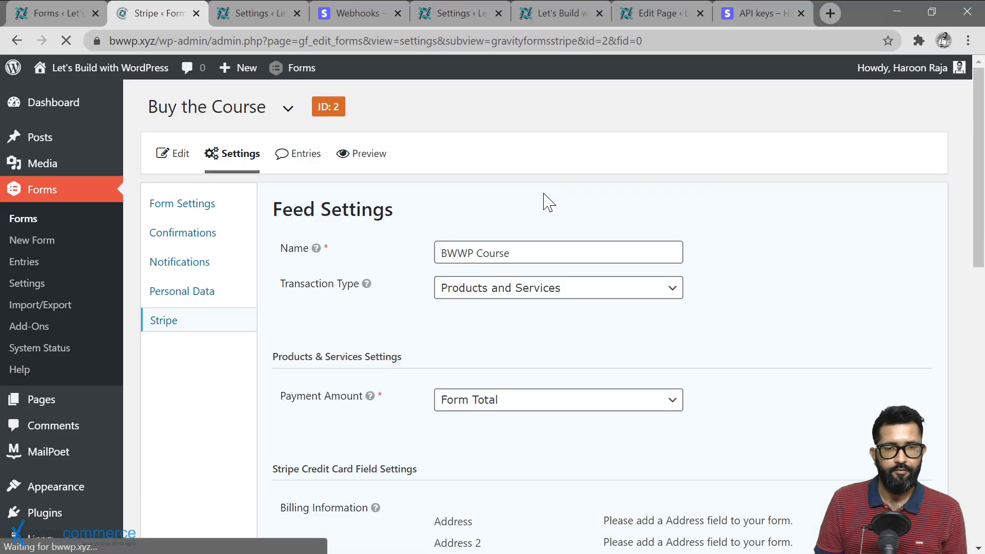
Step: Keep Form Total as the feed's payment amount and review the billing information and other settings
scroll(429, 353, down, 3)
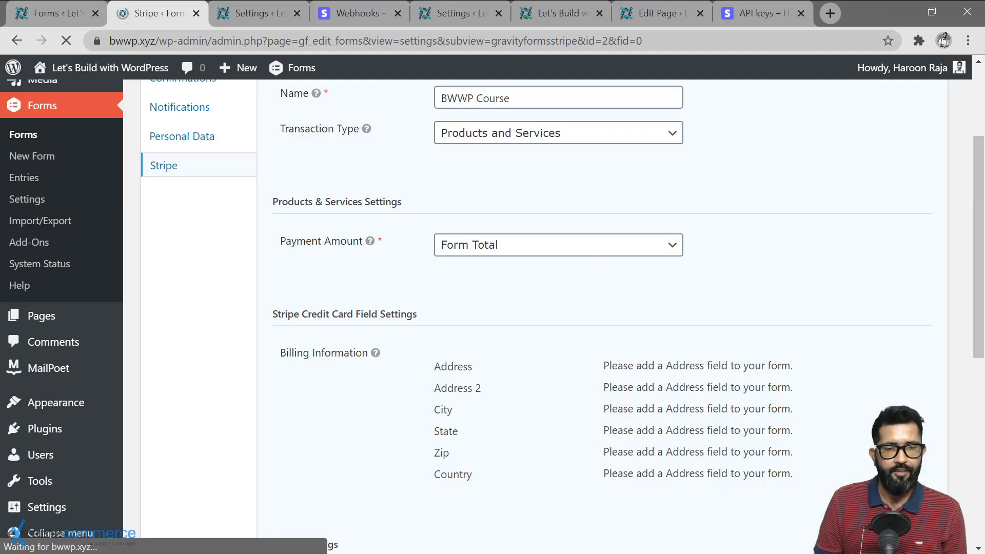
click(597, 252)
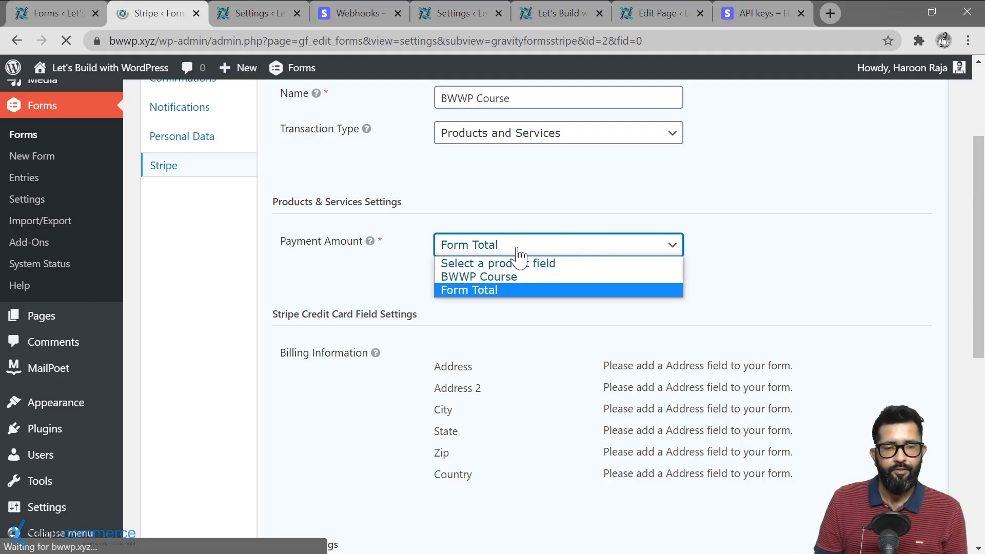
click(510, 290)
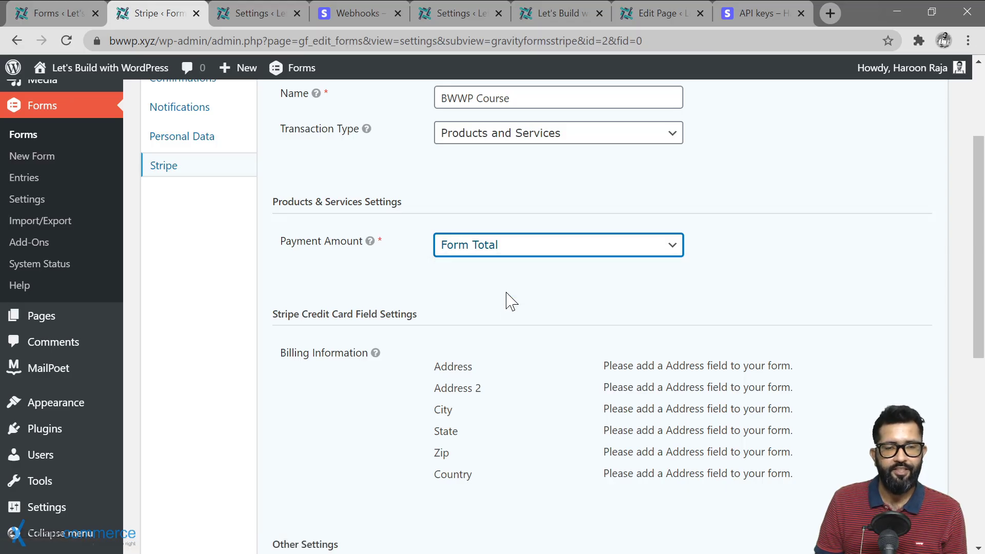
scroll(511, 302, down, 3)
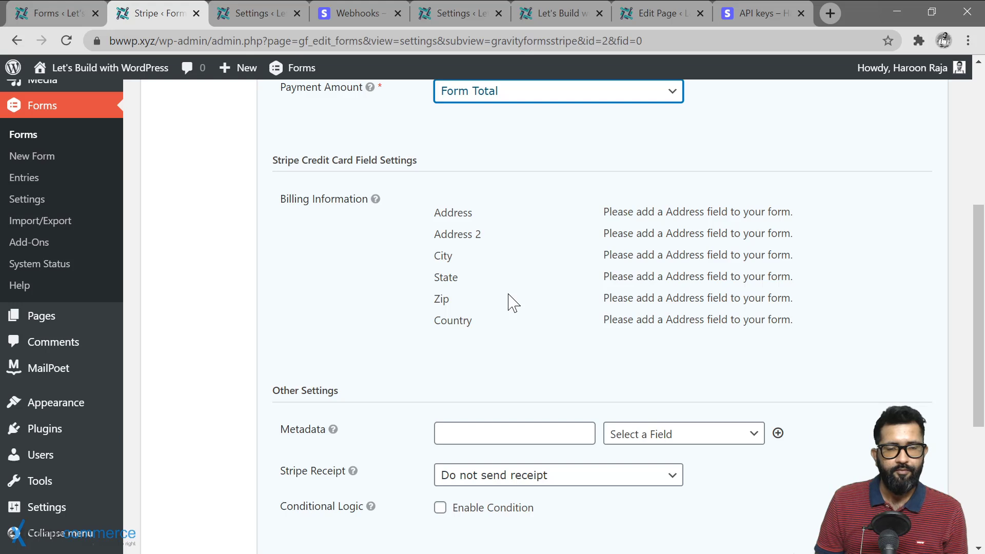
scroll(512, 301, down, 2)
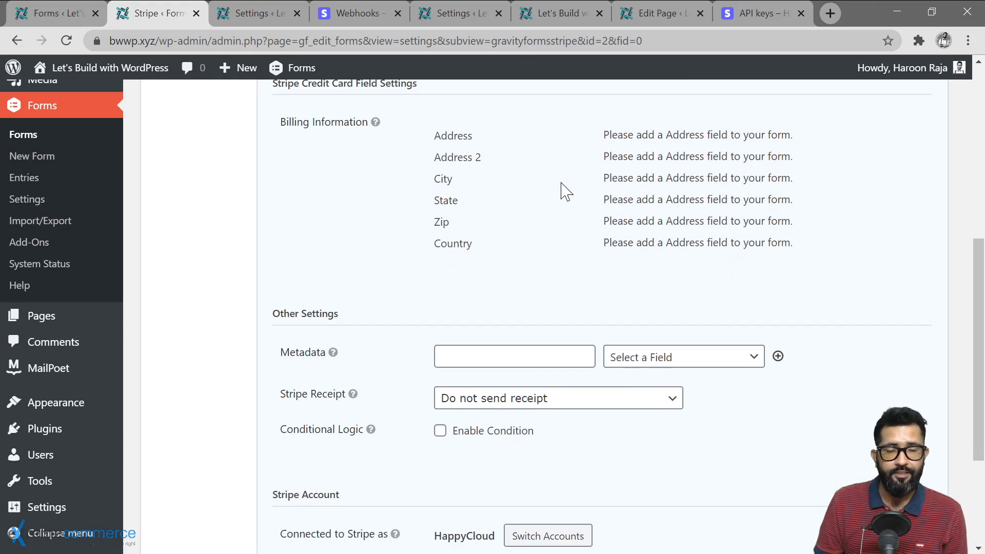
scroll(561, 190, up, 1)
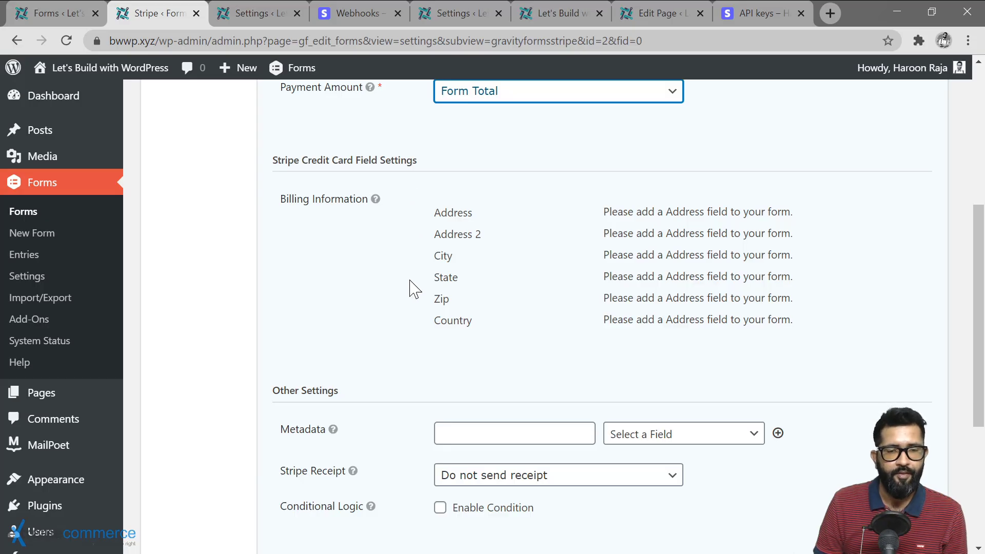
scroll(415, 289, down, 3)
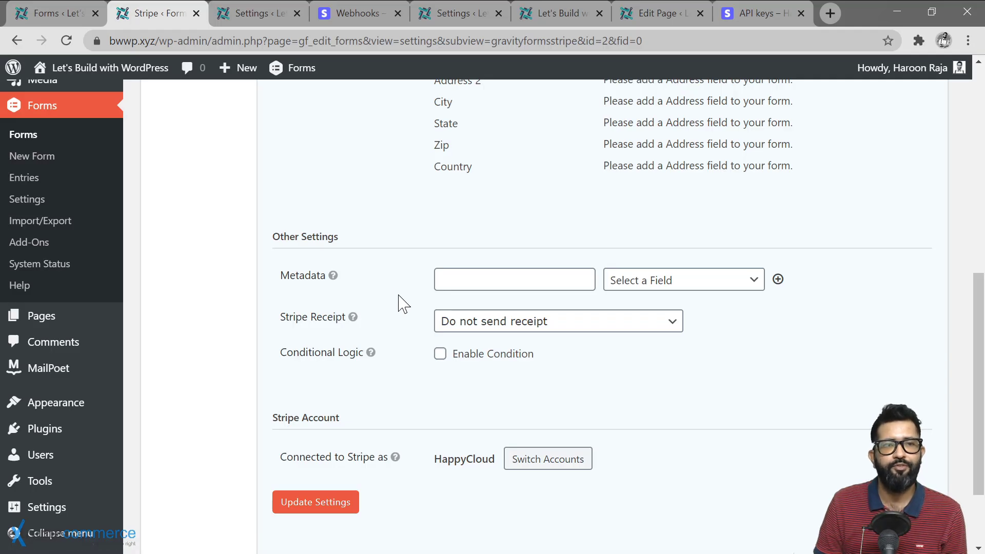
Step: Return to the Buy the Course form editor and add a Name field above the BWWP Course product
click(61, 14)
click(480, 219)
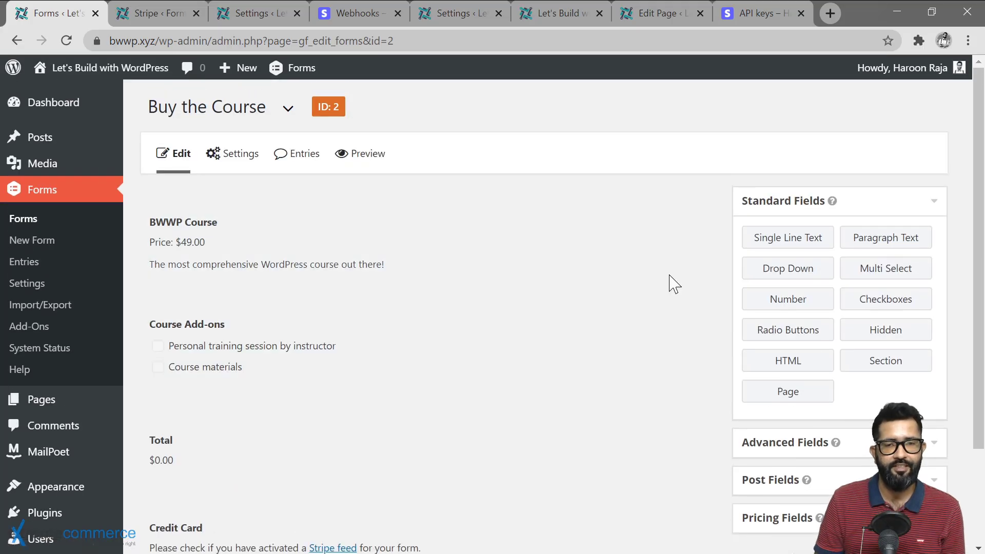
scroll(689, 383, down, 2)
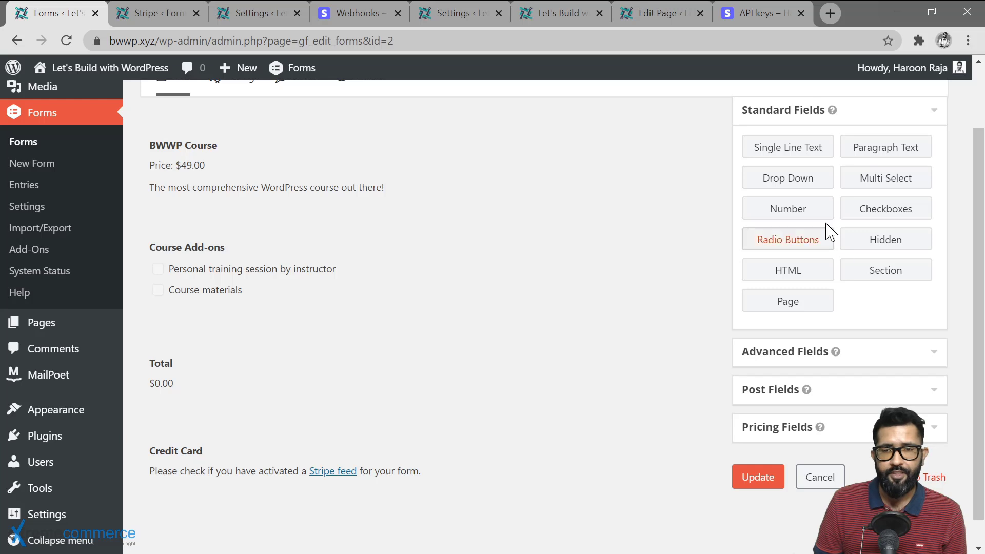
click(881, 370)
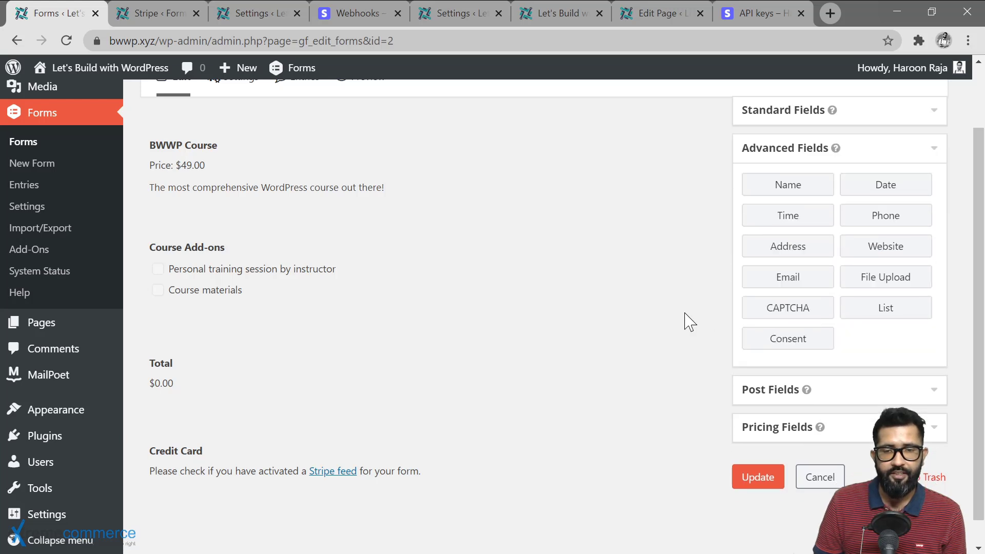
scroll(698, 321, up, 2)
drag(803, 285, 270, 248)
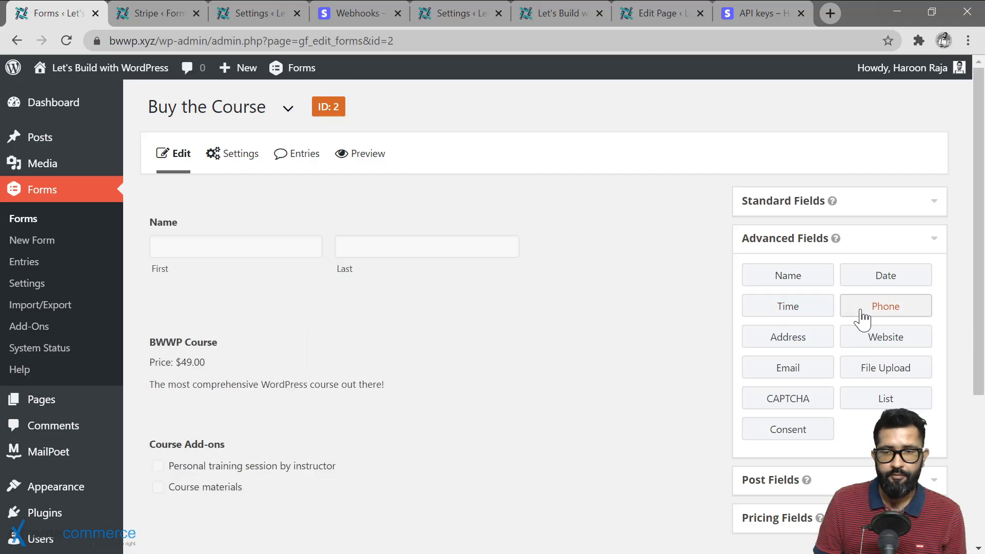
Step: Add Email, Phone and Address fields in that order between the Name field and the BWWP Course product
drag(803, 341, 297, 326)
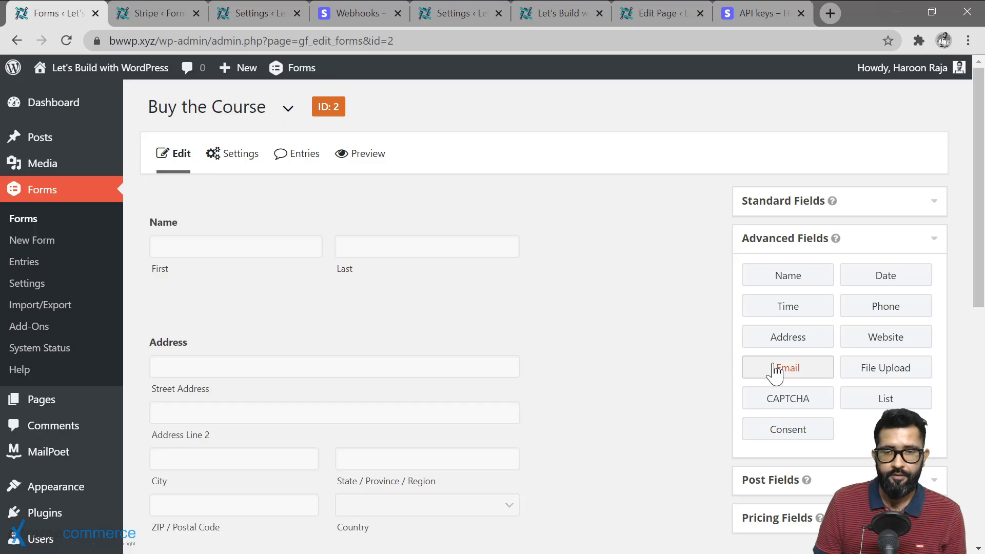
drag(744, 370, 297, 327)
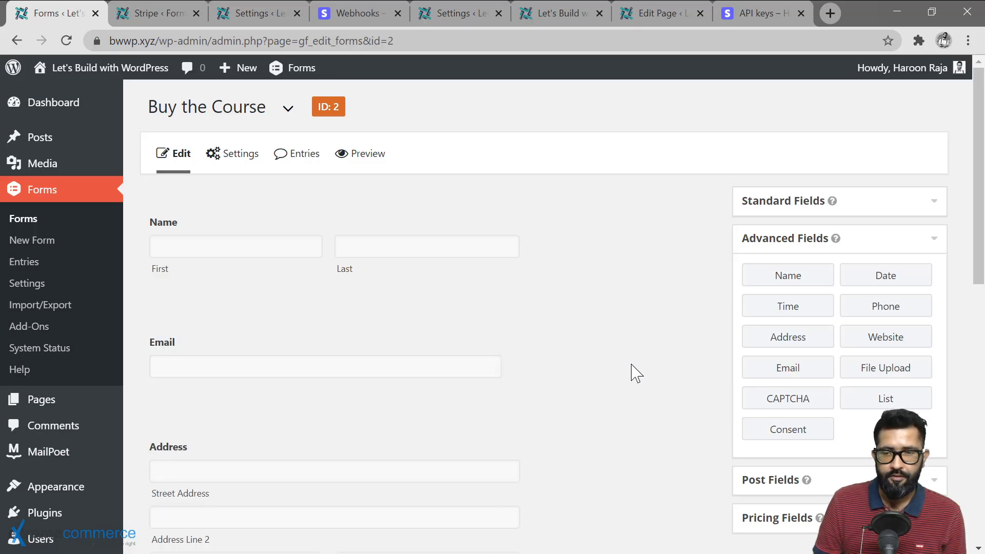
drag(863, 309, 226, 440)
scroll(724, 500, down, 3)
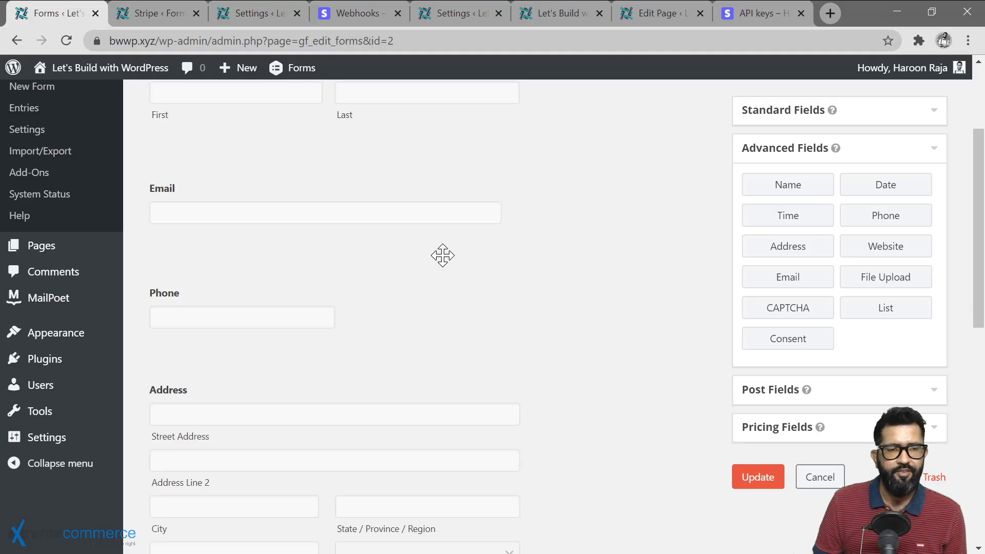
Step: Save the Buy the Course form and reload its Stripe feed settings page, discarding the unsaved feed entries
click(760, 479)
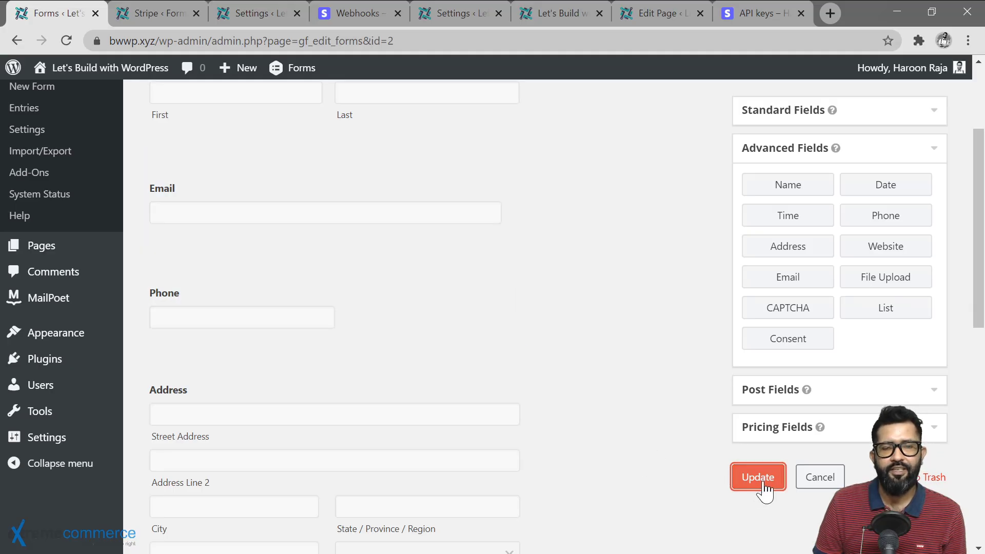
click(150, 14)
click(380, 44)
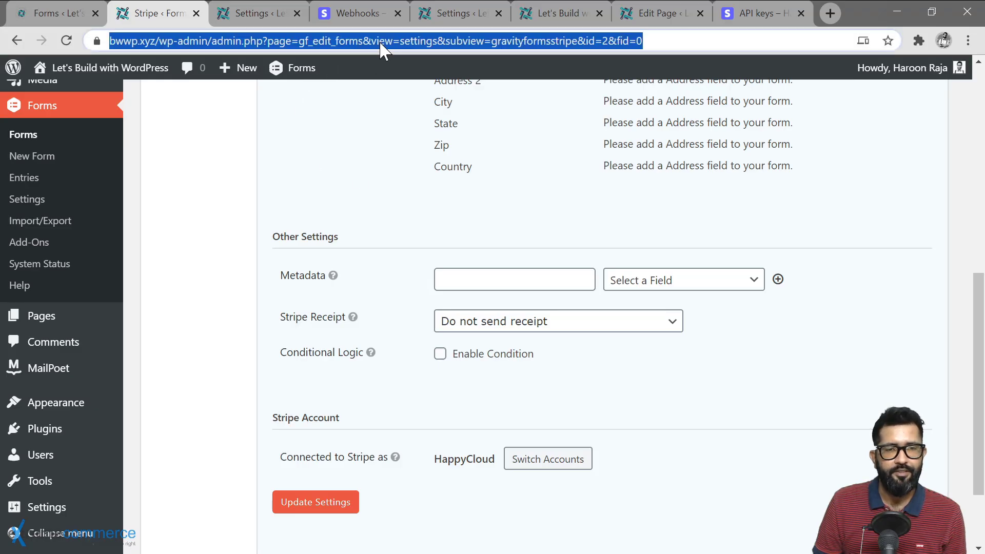
key(Return)
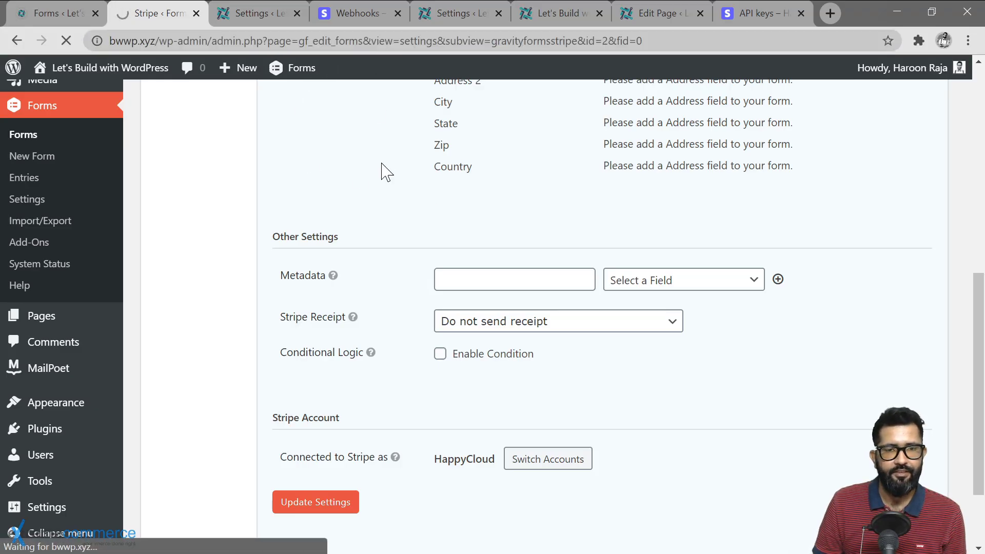
click(571, 129)
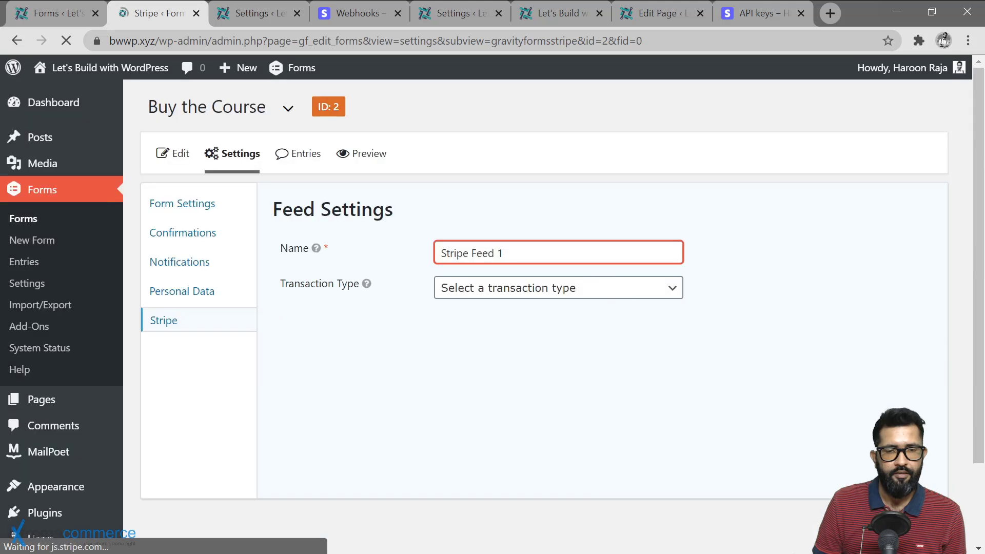
Step: Name the feed BWWP Course and choose Products and Services as its transaction type, accepting the page reload
text(BW)
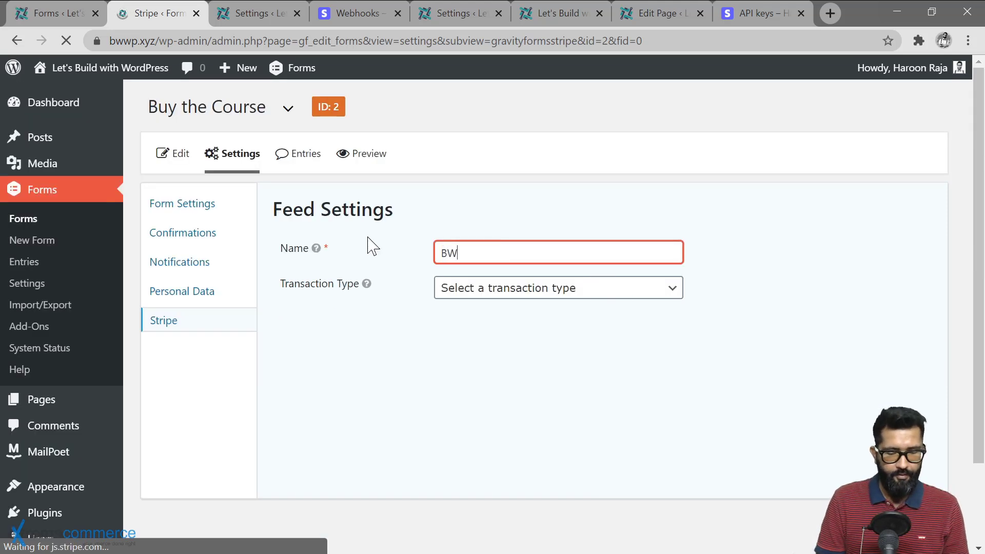
text(WP Course)
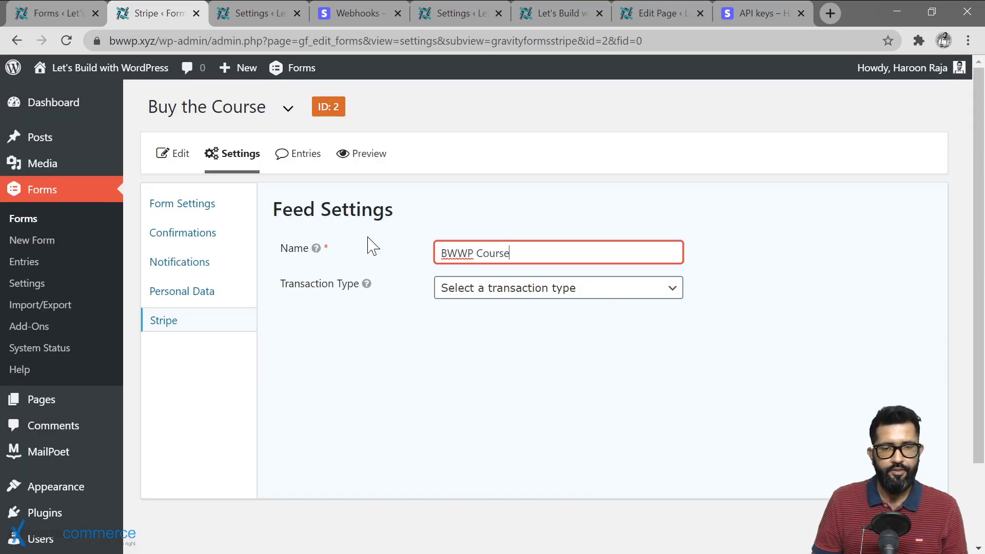
click(553, 295)
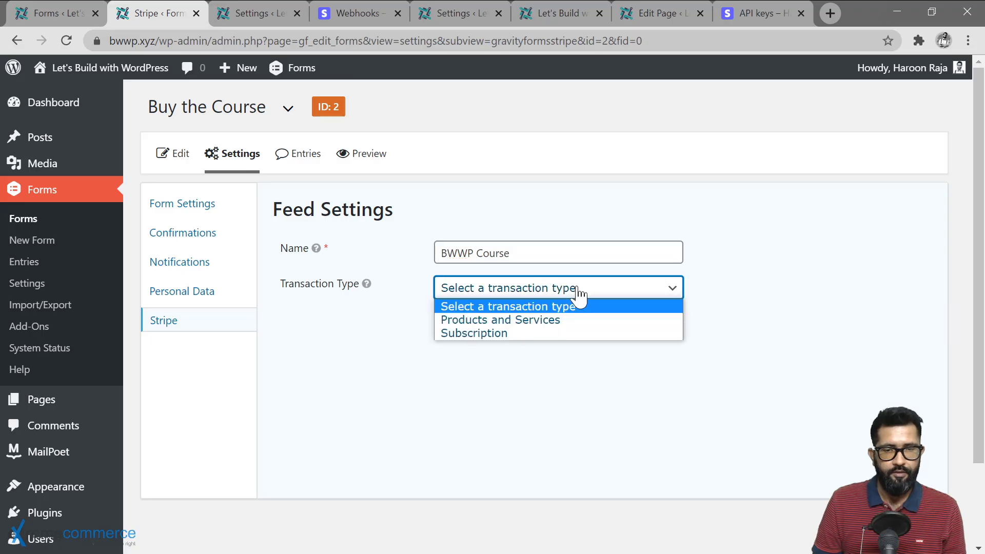
click(531, 320)
click(568, 127)
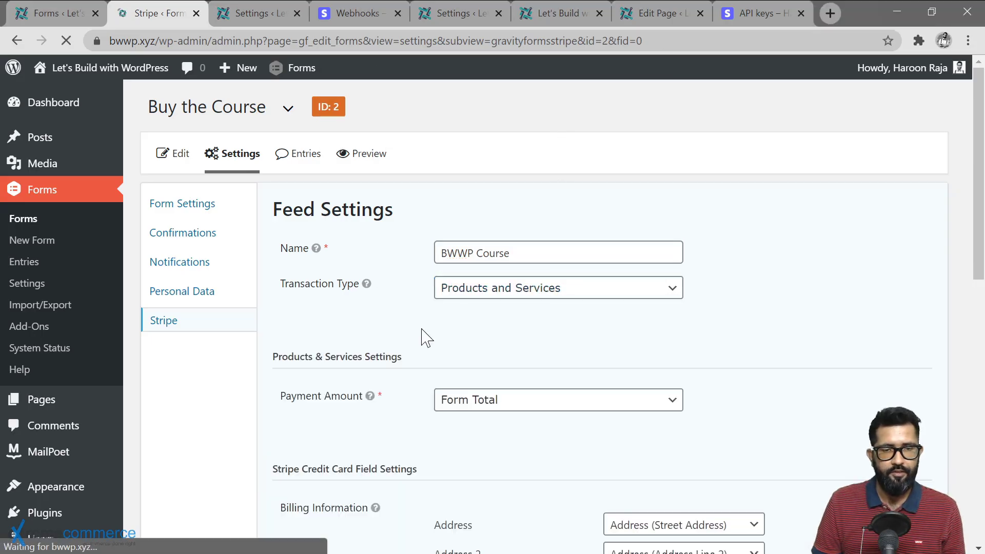
Step: Review the payment amount options, leaving Form Total selected, and check the address fields mapped to the billing information
scroll(424, 334, down, 2)
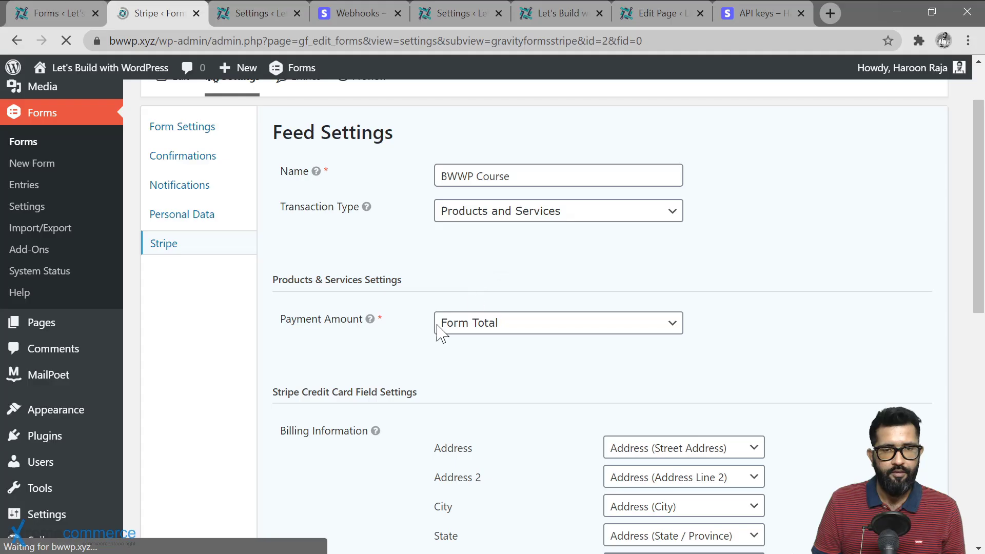
scroll(420, 354, down, 2)
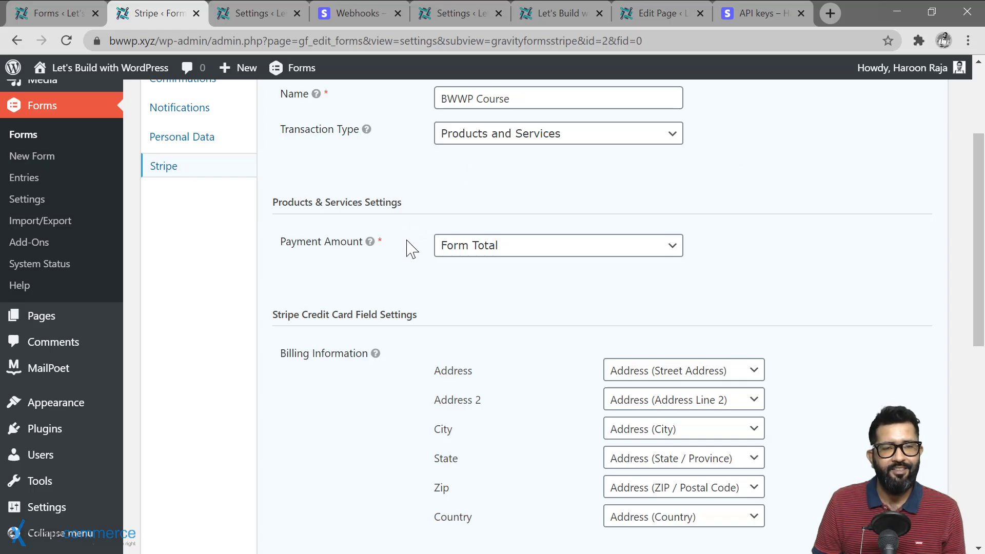
click(551, 251)
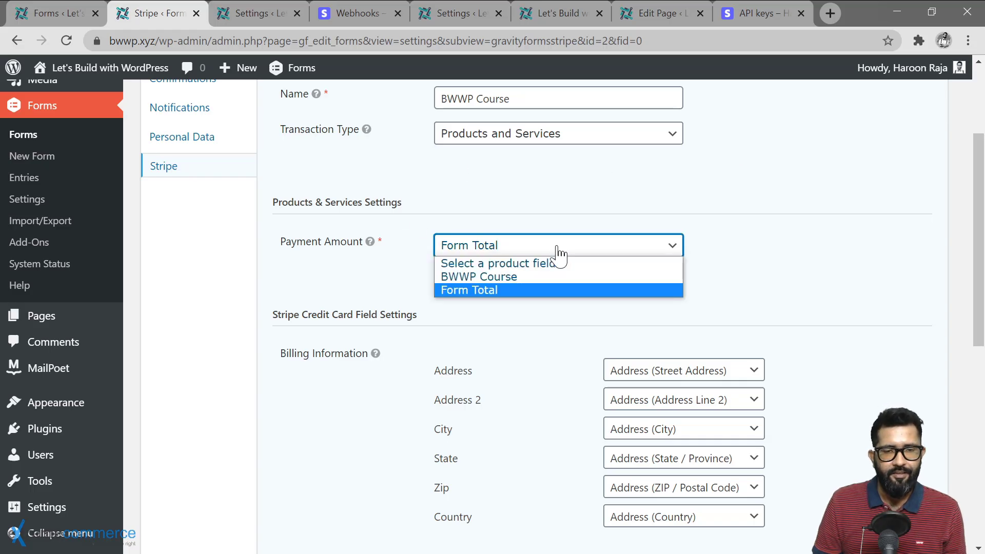
click(558, 248)
scroll(429, 388, down, 1)
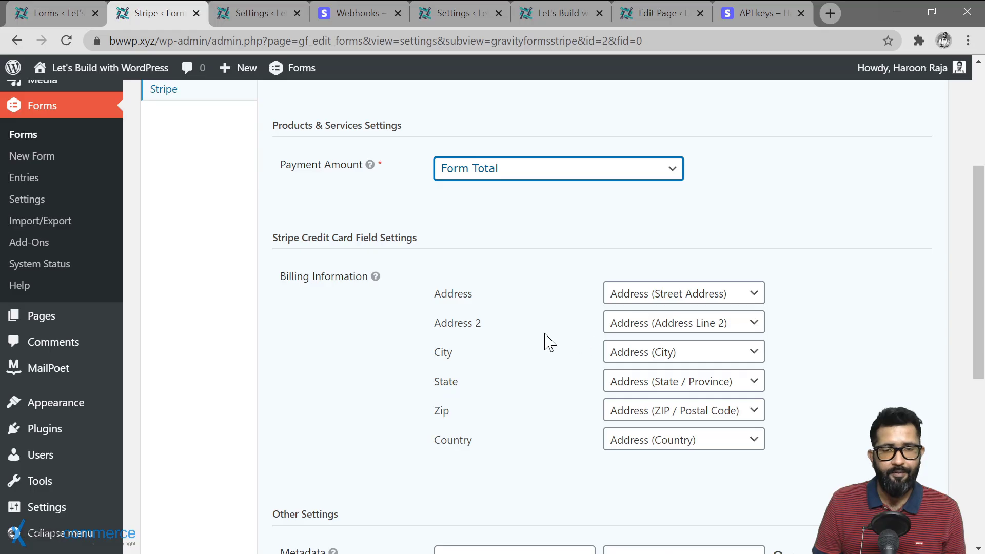
scroll(458, 266, down, 1)
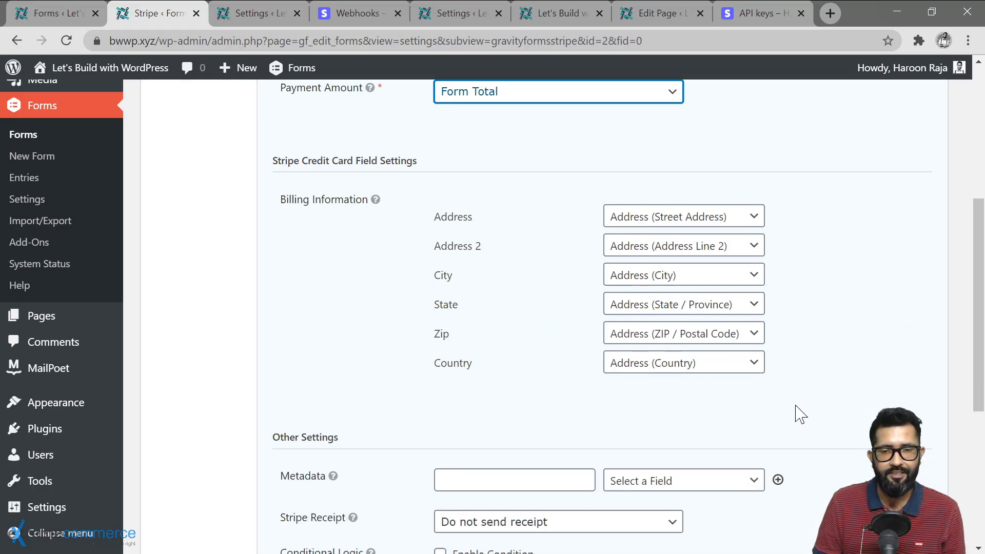
Step: Set the Stripe receipt to use the Email field and save the feed settings
scroll(414, 437, down, 3)
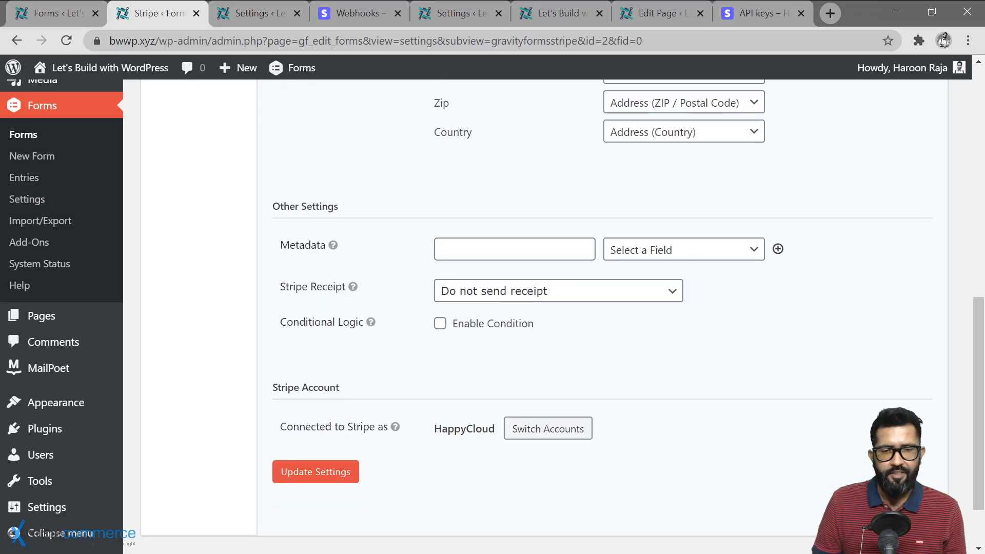
click(724, 255)
click(725, 256)
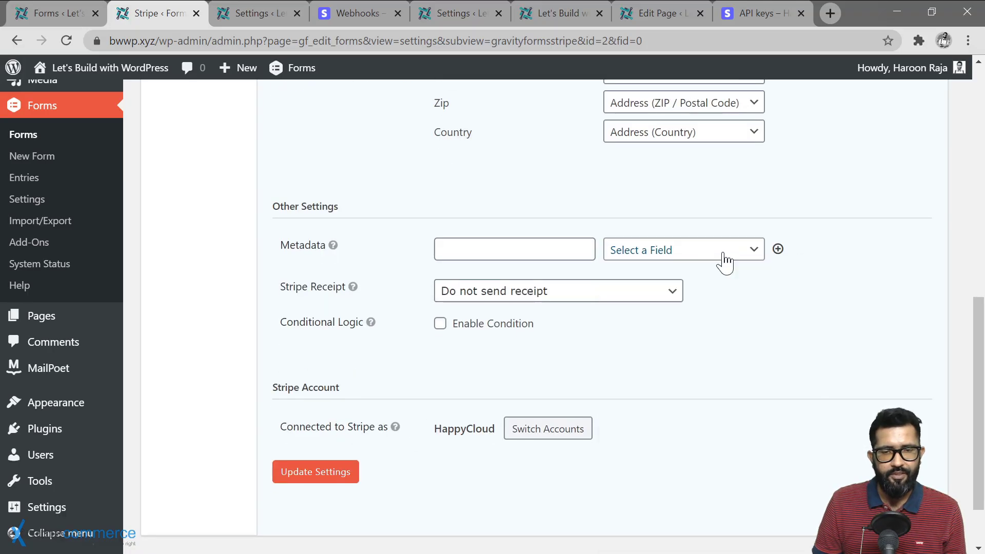
click(541, 298)
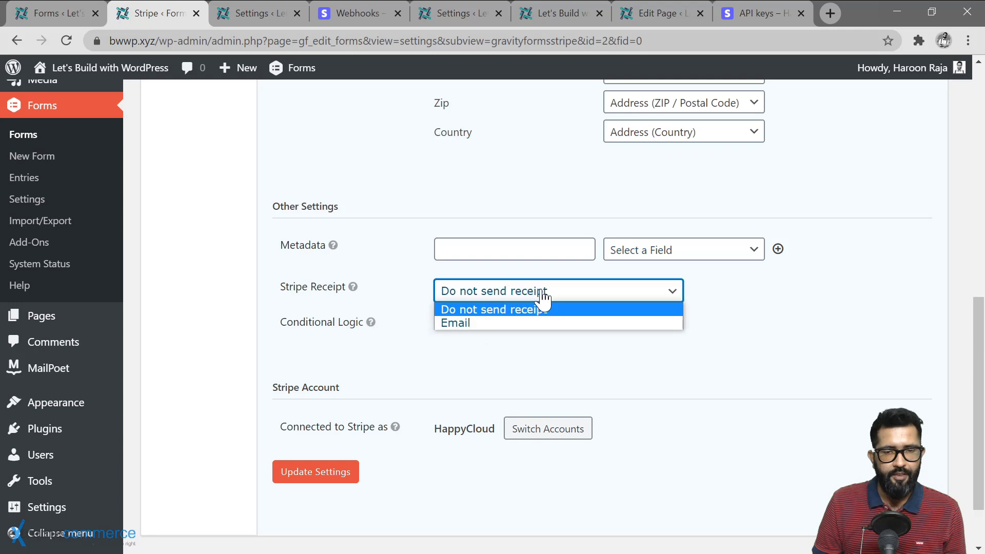
click(498, 326)
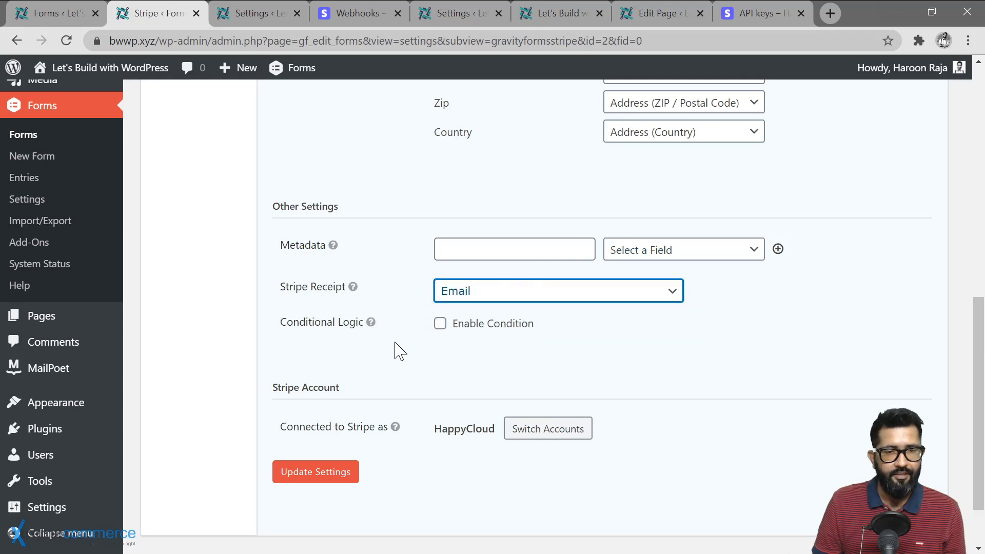
scroll(423, 380, down, 2)
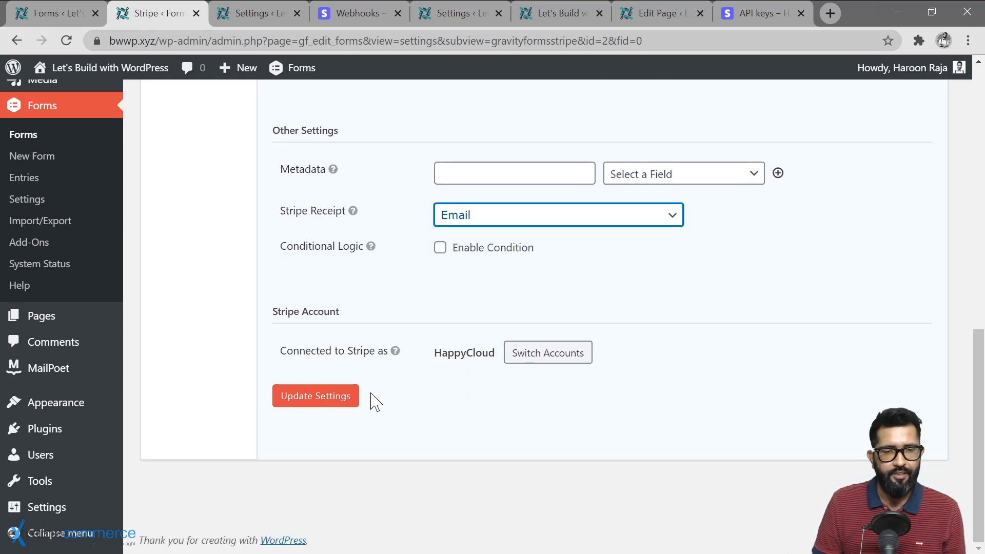
click(308, 403)
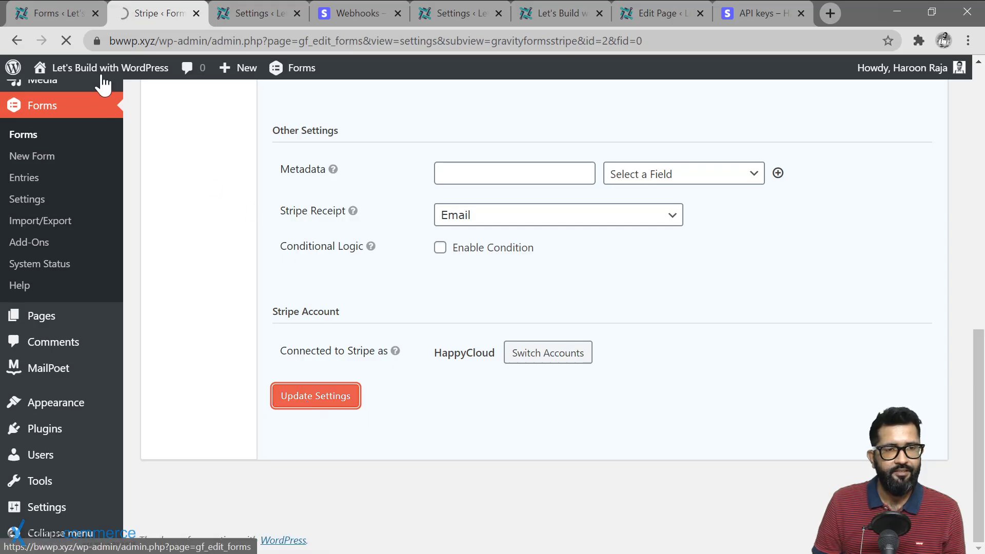
Step: Return to the Buy the Course form editor and reload it
click(67, 21)
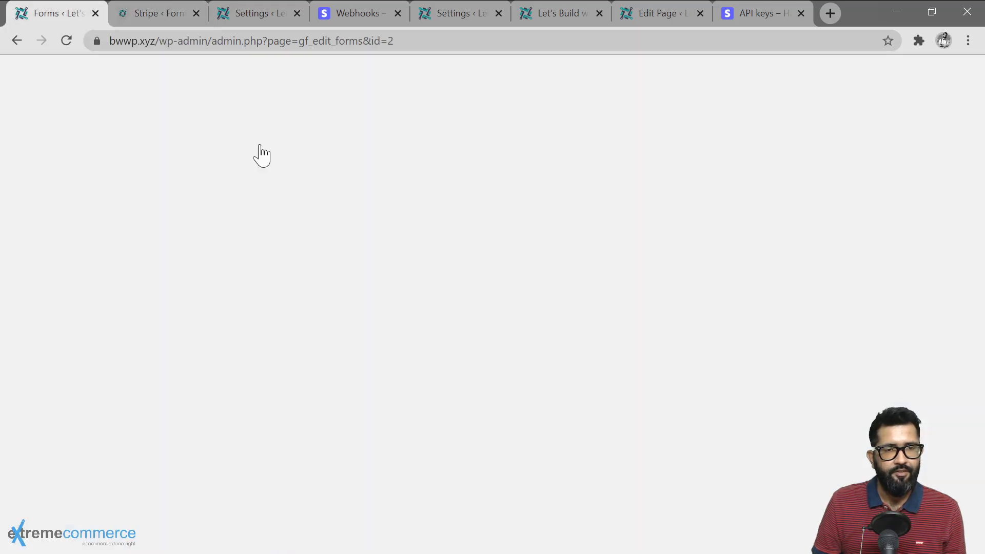
click(418, 40)
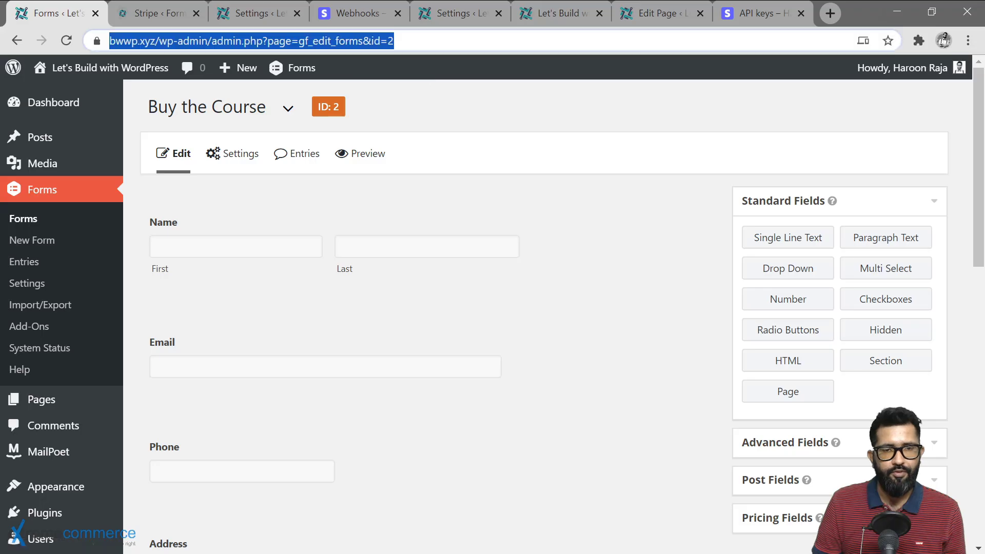
key(Return)
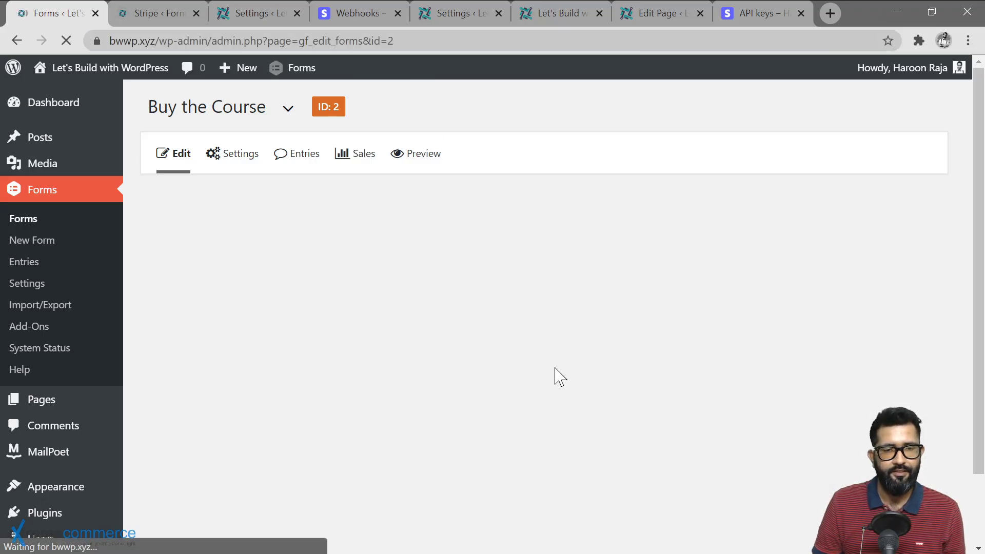
Step: Make the Stripe Credit Card field at the end of the form required
scroll(559, 377, down, 10)
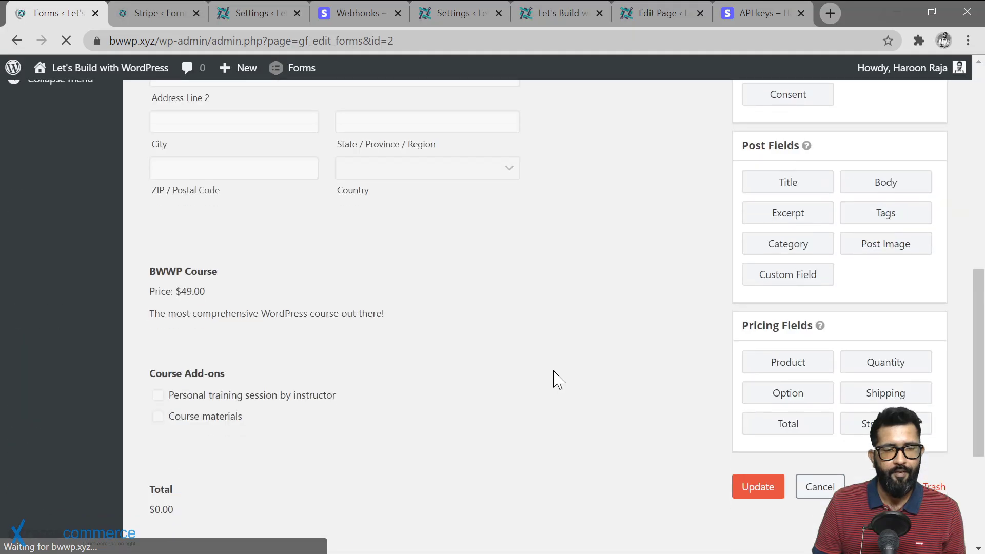
scroll(370, 446, down, 5)
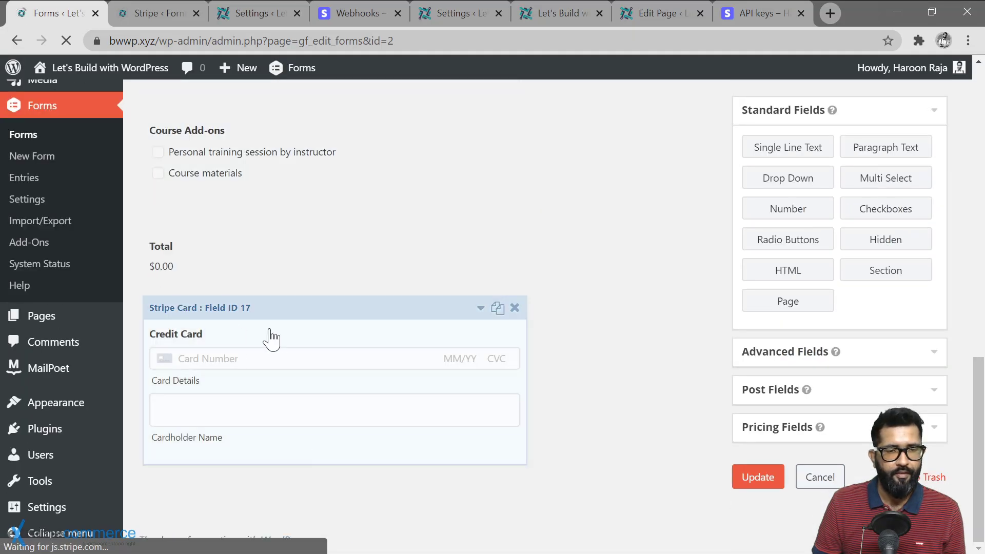
click(304, 339)
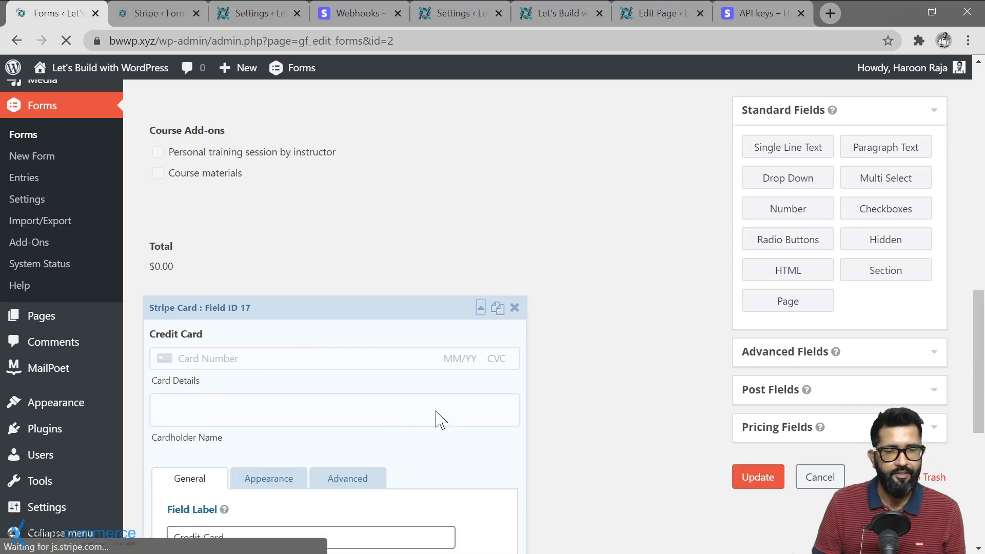
scroll(462, 395, down, 3)
scroll(478, 322, down, 2)
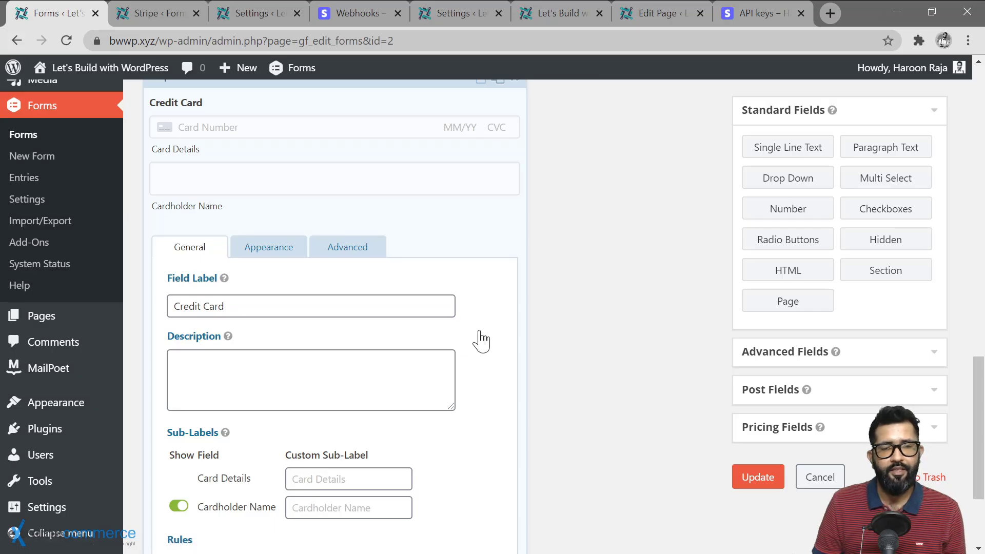
scroll(481, 342, down, 2)
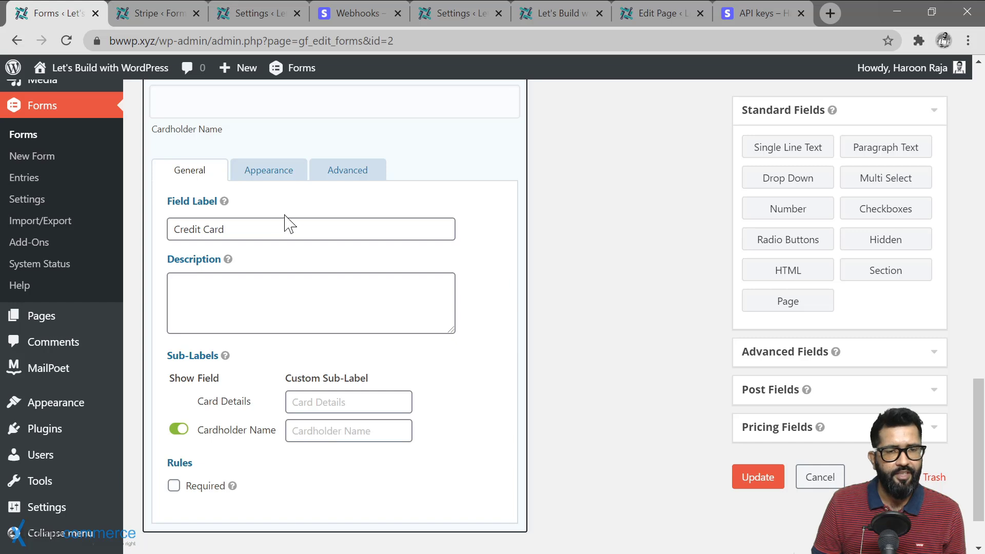
click(174, 486)
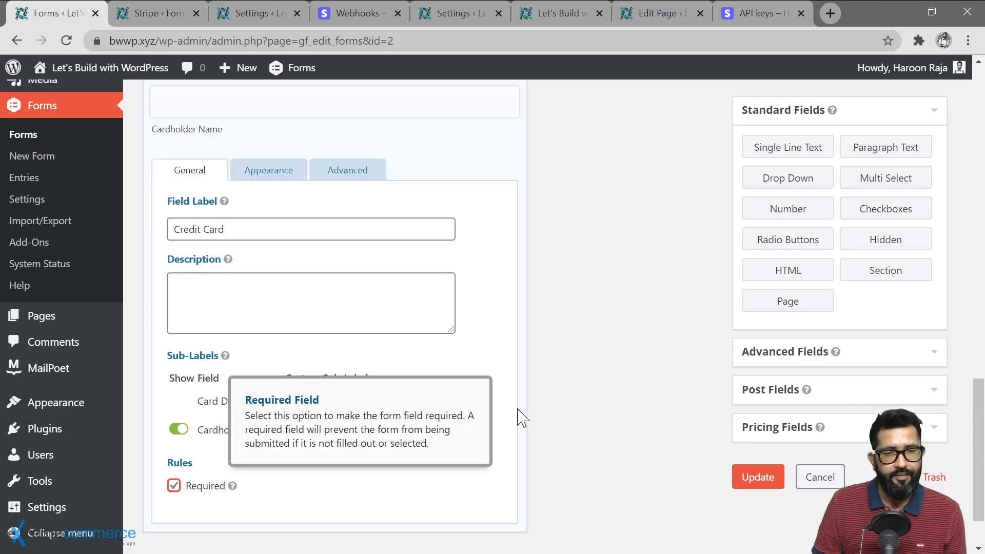
Step: Open the Email field's settings and make the field required
scroll(522, 418, up, 9)
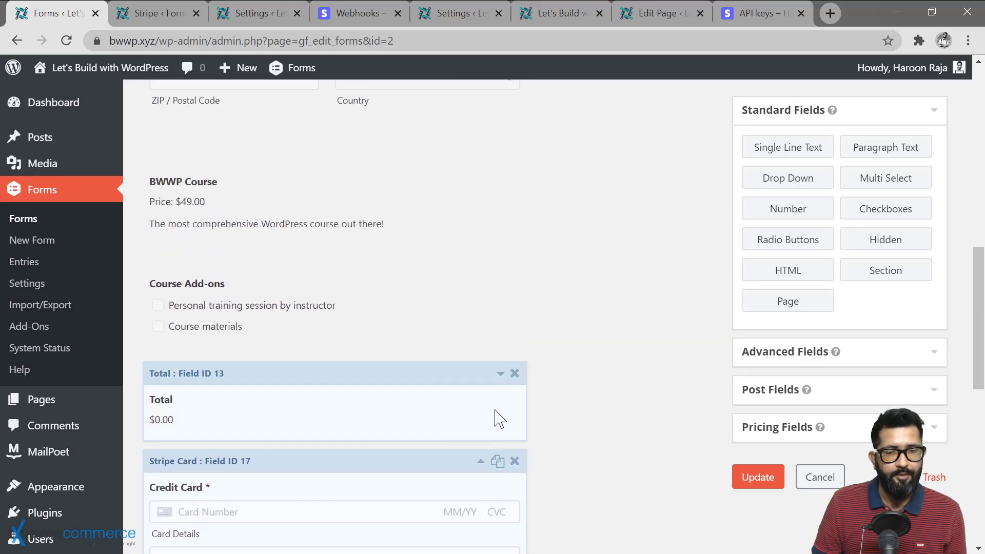
scroll(485, 349, up, 3)
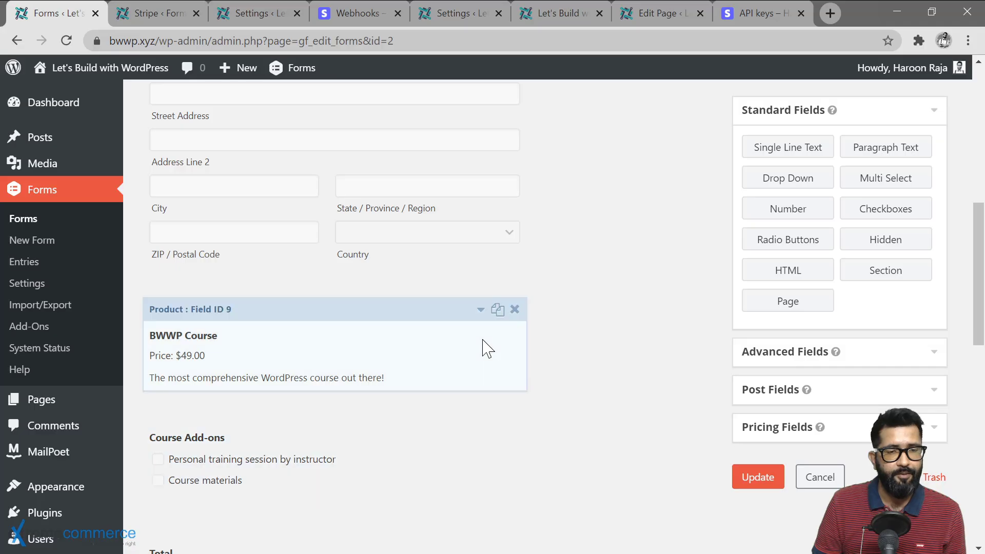
scroll(485, 349, up, 8)
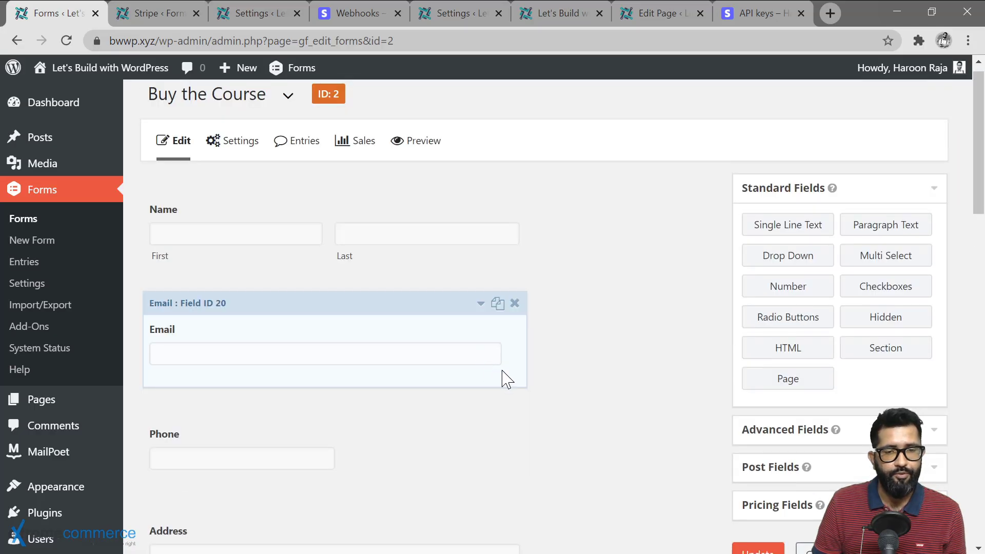
click(516, 376)
scroll(461, 431, down, 2)
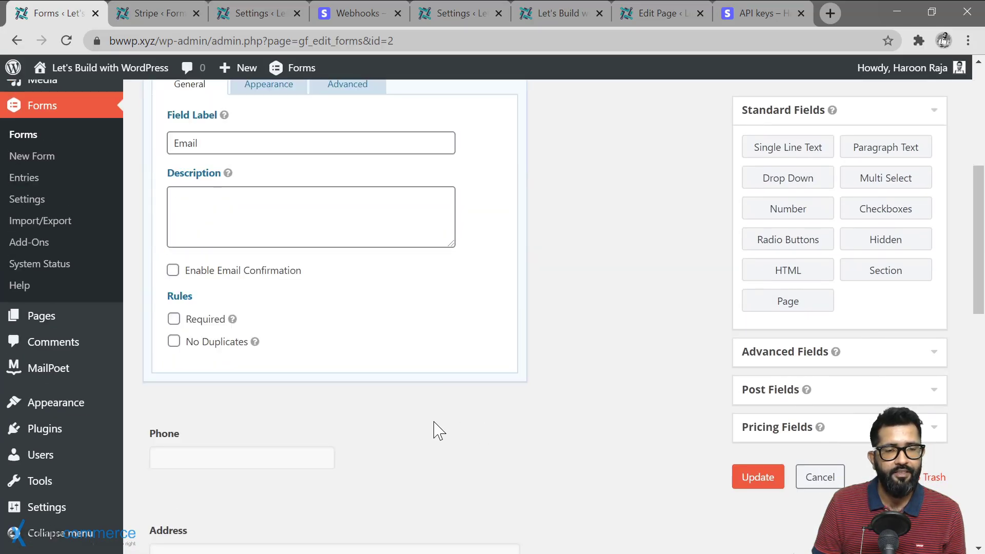
click(174, 319)
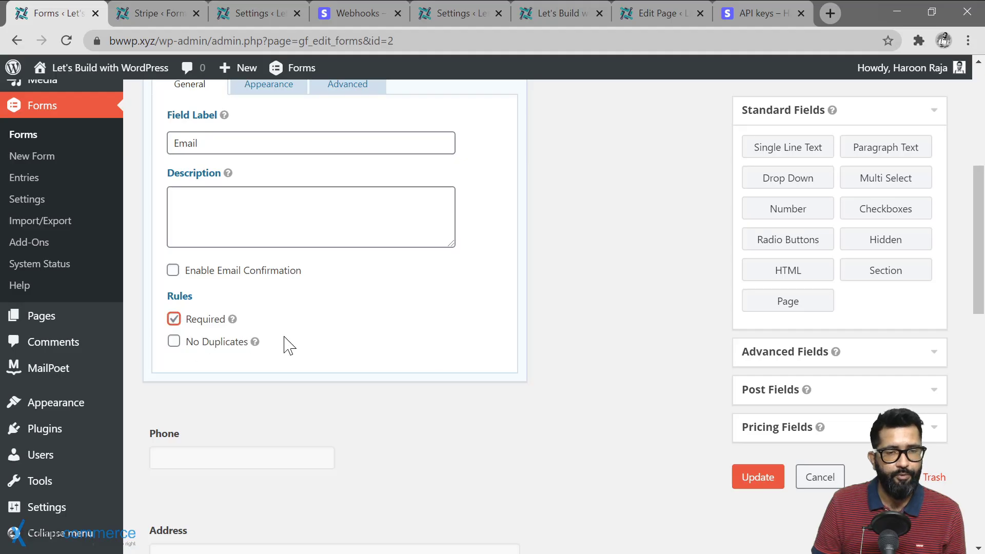
Step: Open the Name field's settings and make the field required
scroll(456, 344, up, 1)
scroll(456, 341, up, 6)
click(445, 282)
scroll(261, 453, down, 3)
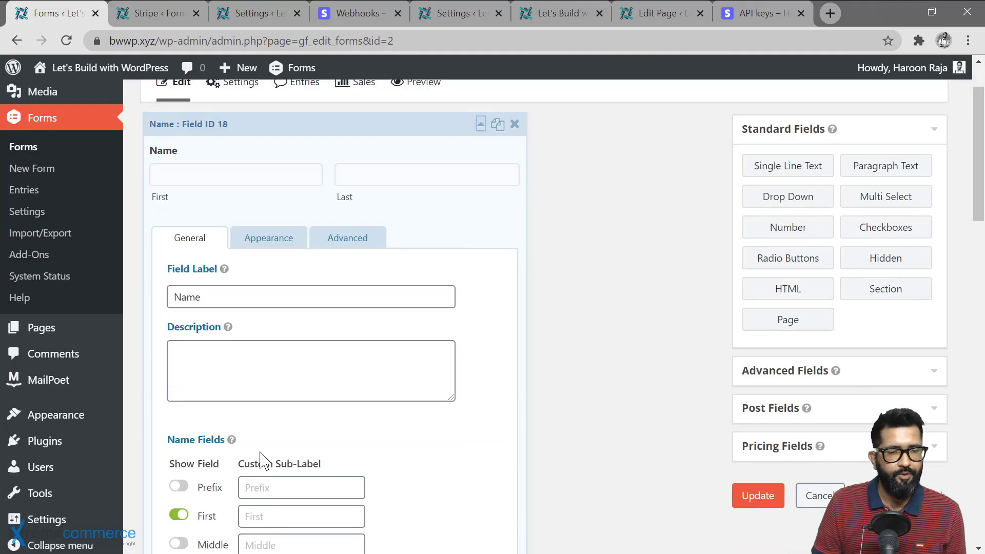
scroll(261, 452, down, 3)
scroll(176, 400, up, 1)
click(174, 400)
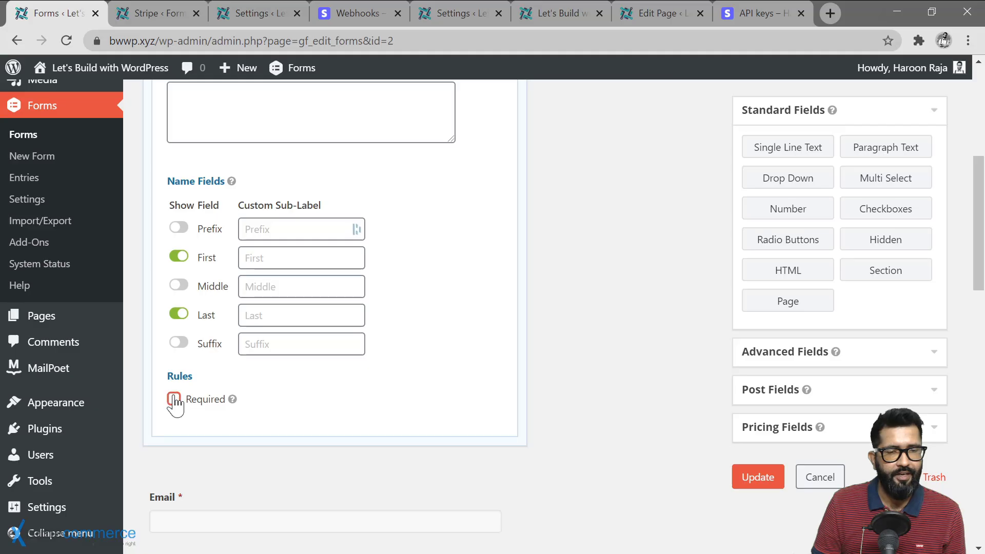
Step: Open the Address field's settings and make the field required
scroll(458, 354, down, 7)
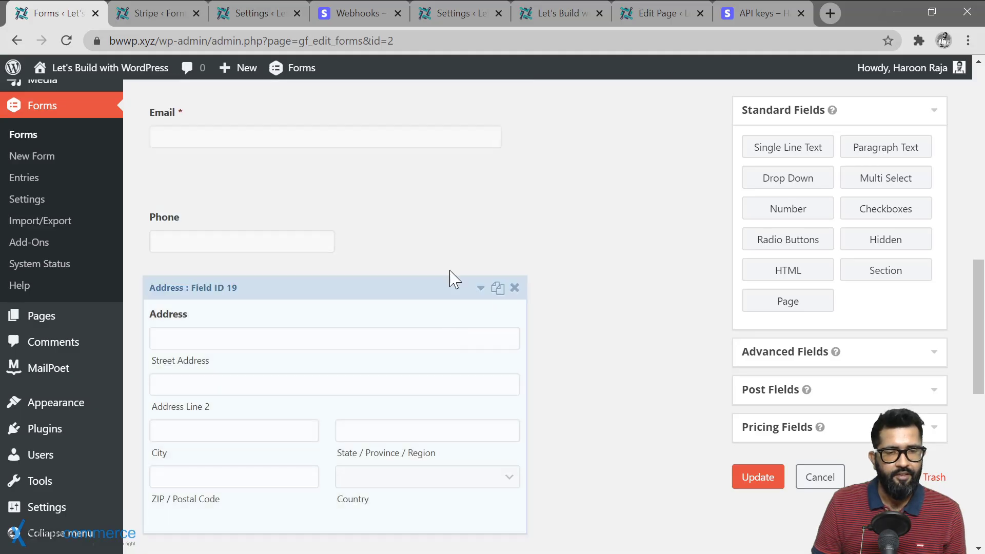
click(465, 348)
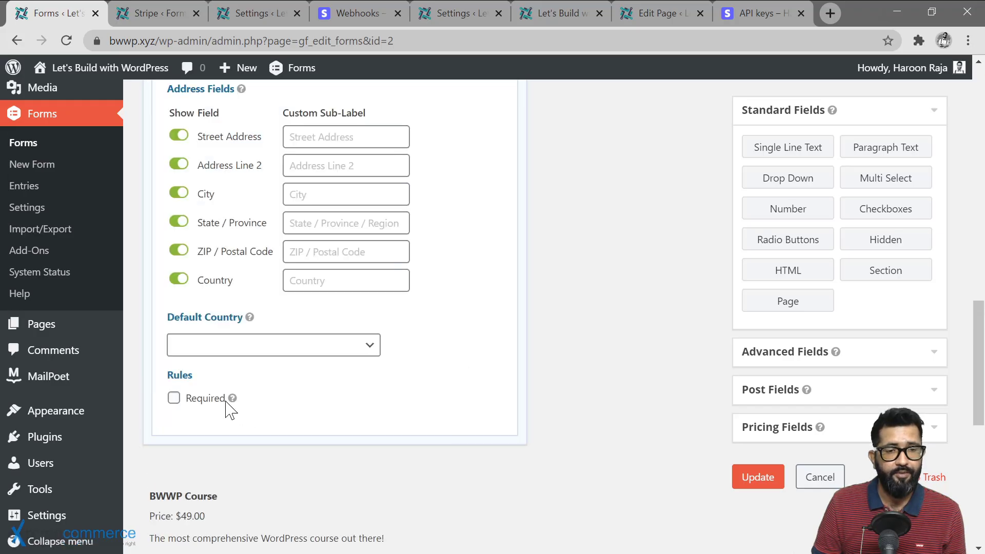
click(174, 398)
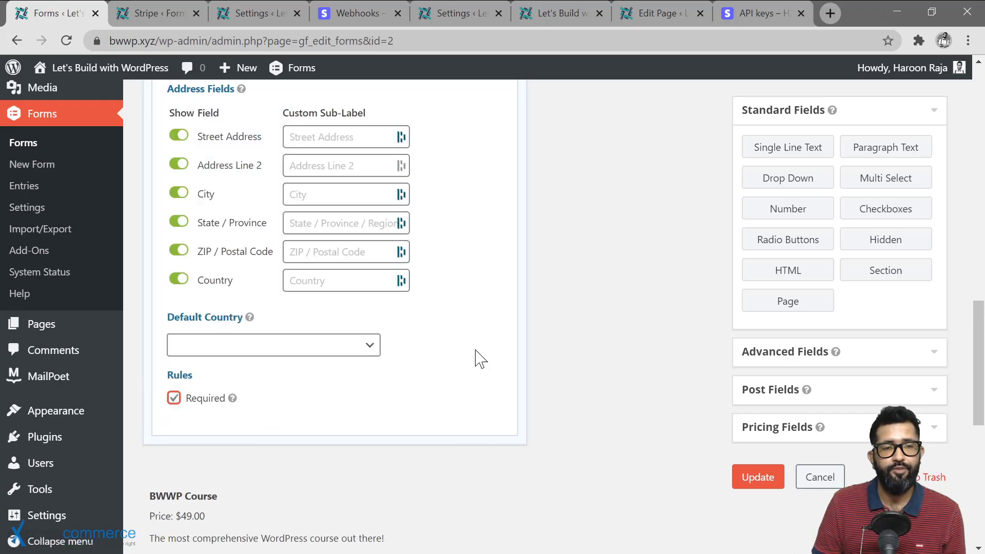
Step: Change the Address field's label to "Billing Address"
scroll(479, 359, down, 2)
scroll(477, 358, up, 7)
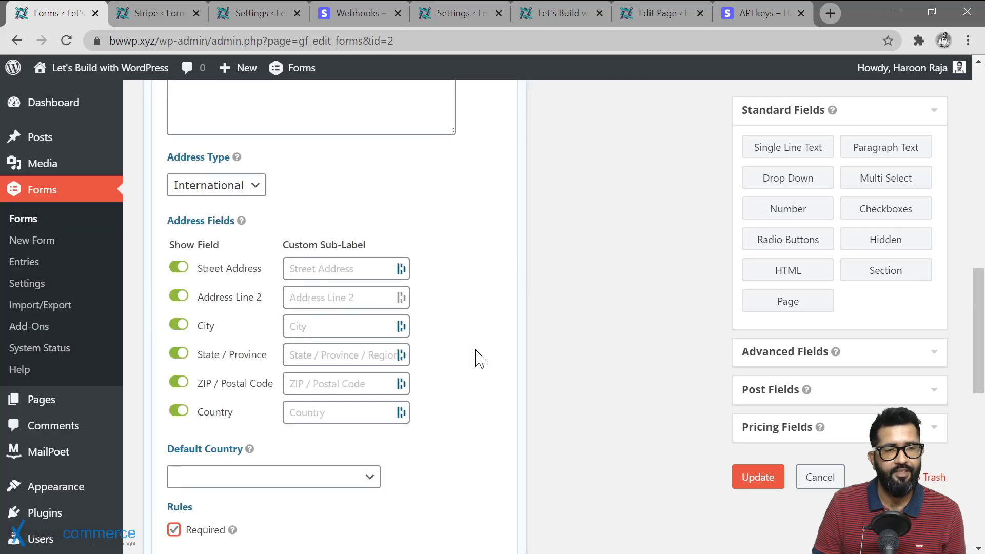
scroll(358, 295, up, 1)
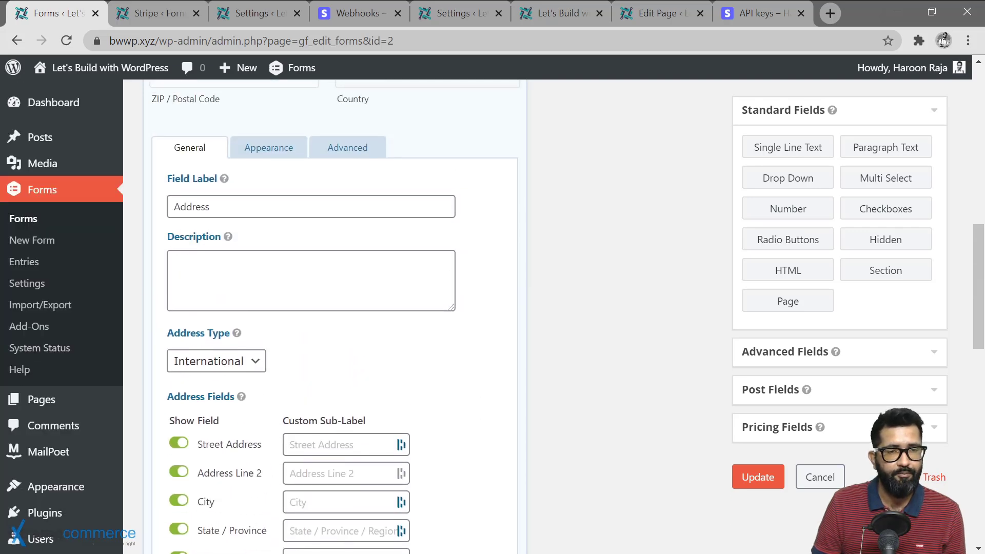
click(174, 207)
text(Billi)
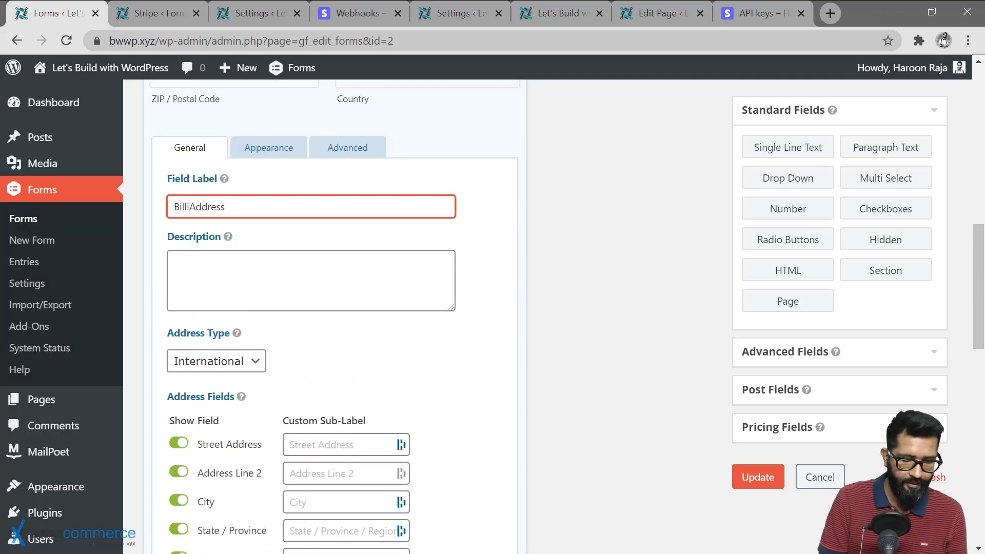
text(ng)
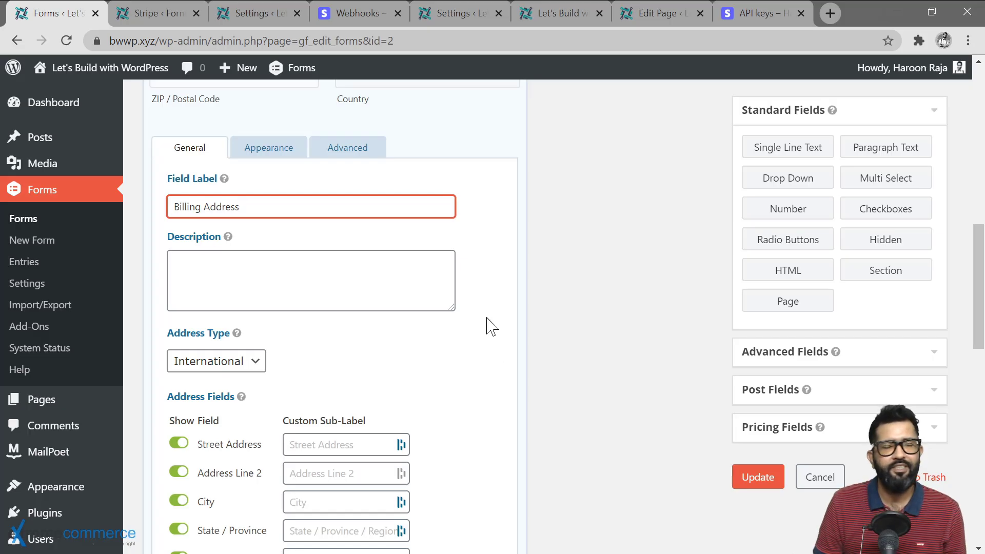
Step: Check the Billing Address field's Default Country choices without picking one, and save the form
scroll(491, 326, down, 9)
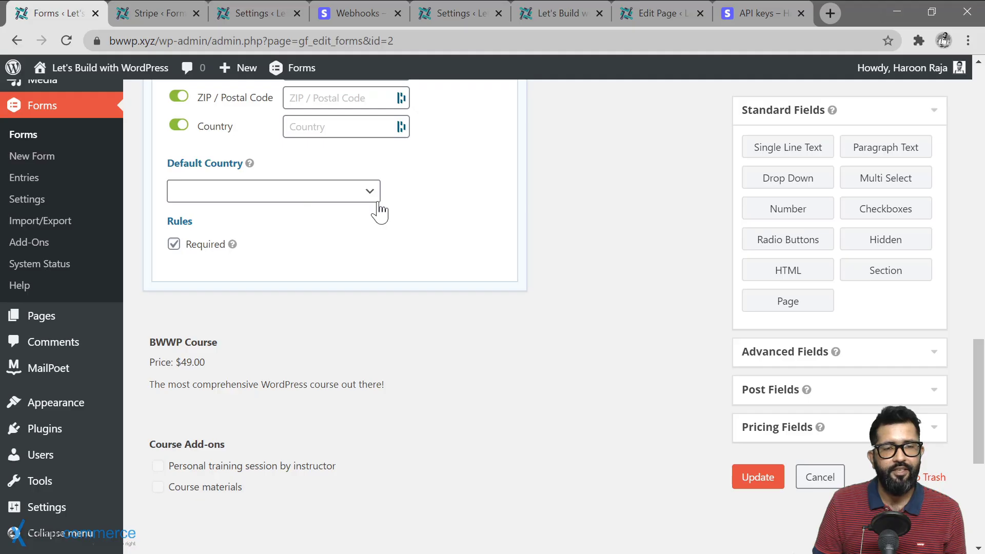
click(370, 194)
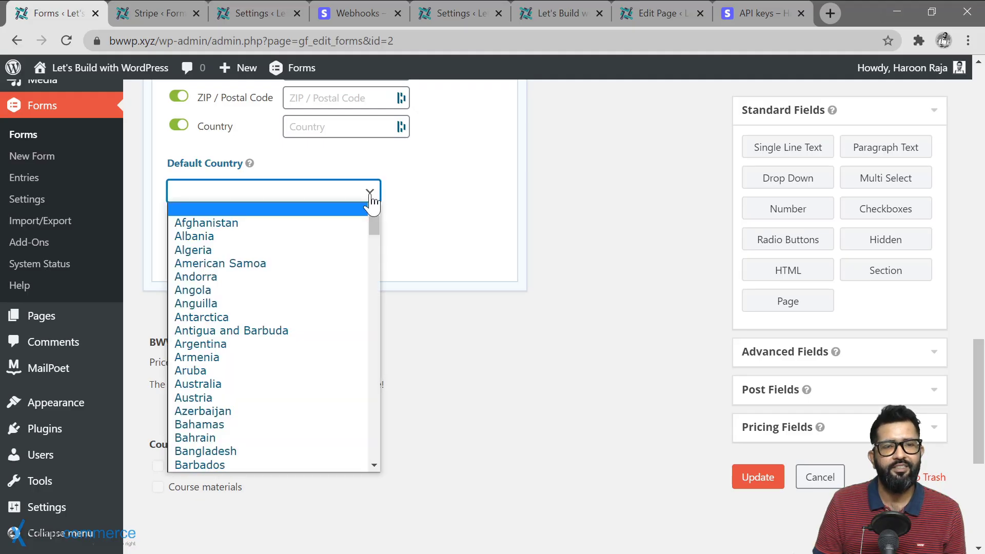
click(372, 199)
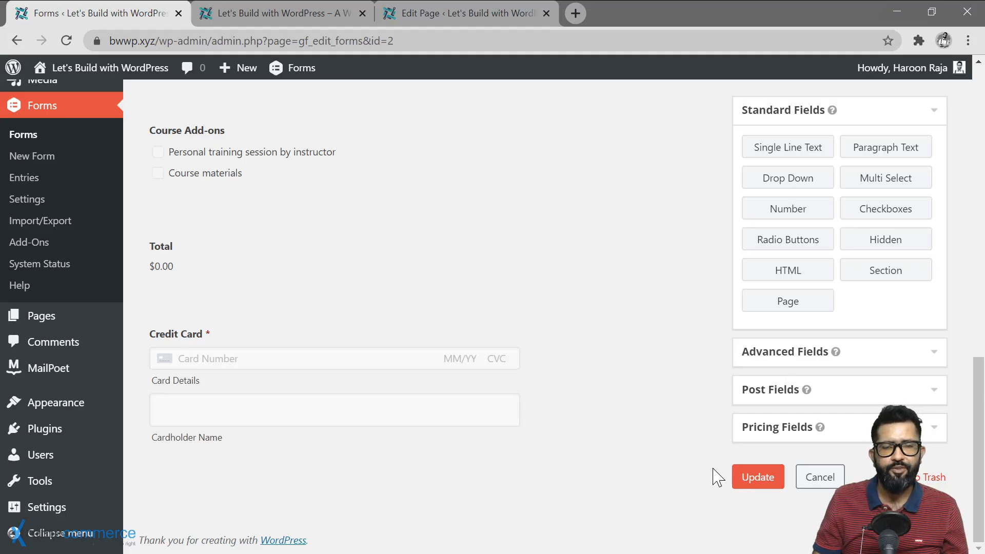
click(758, 477)
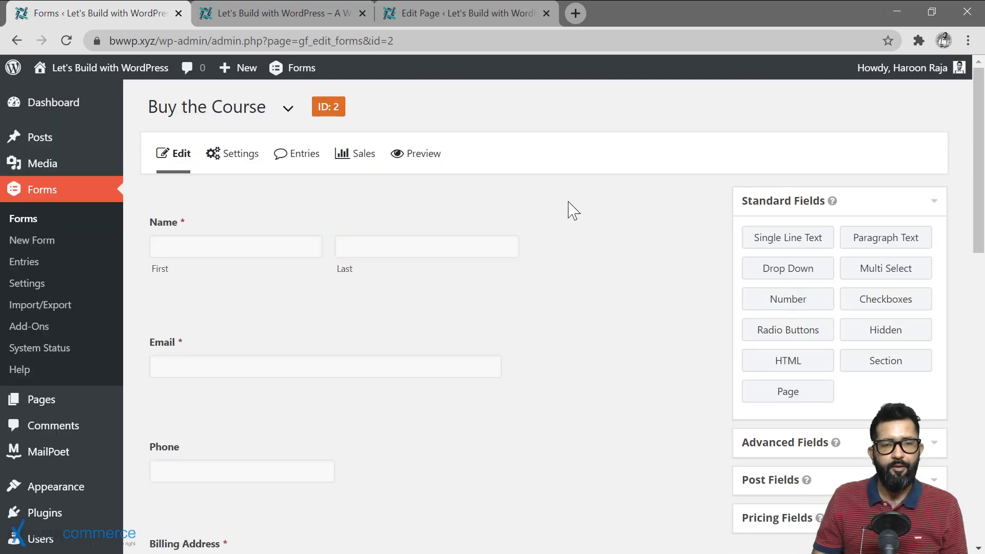
Step: In the page editor, insert a new Gravity Forms block below the Student feedback block and set its form to Buy the Course
click(447, 15)
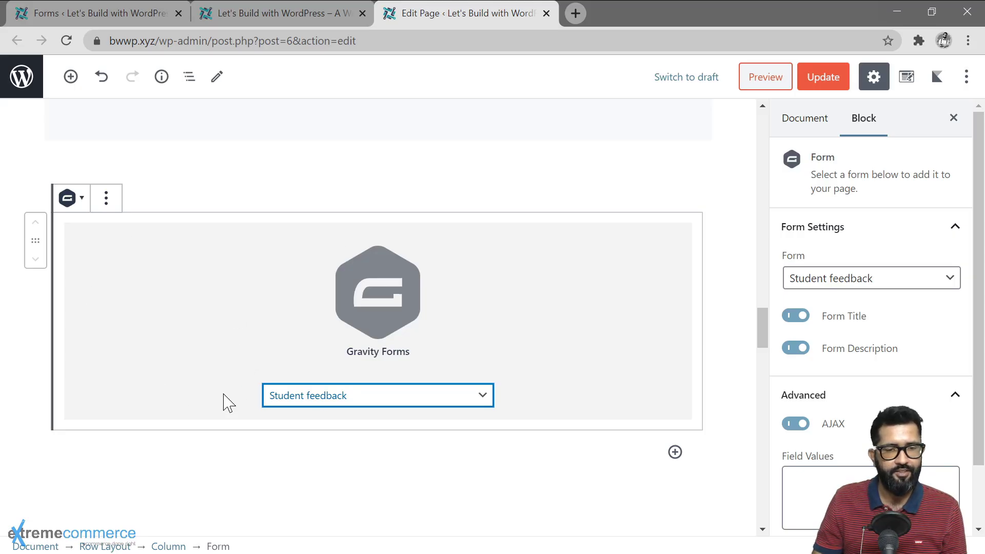
click(483, 403)
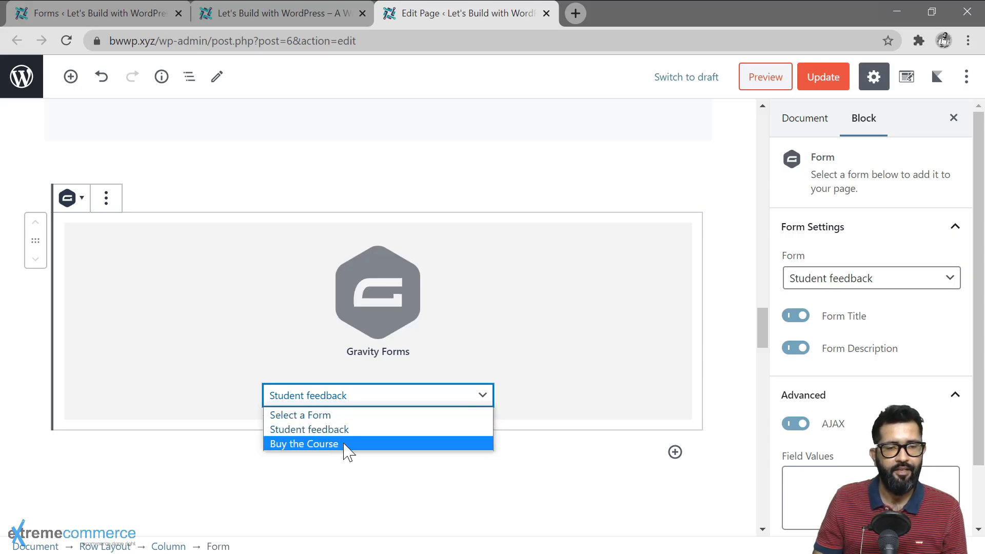
click(233, 310)
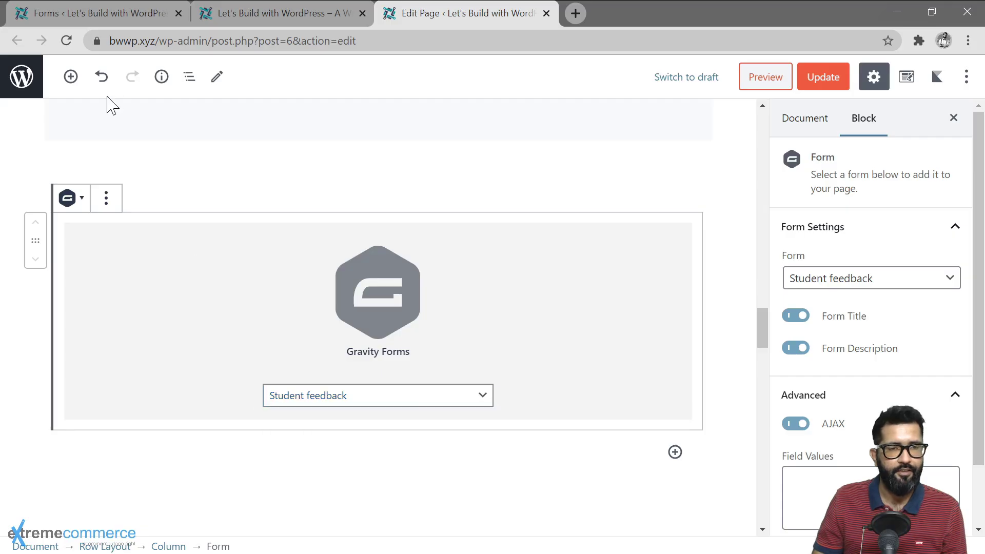
click(72, 79)
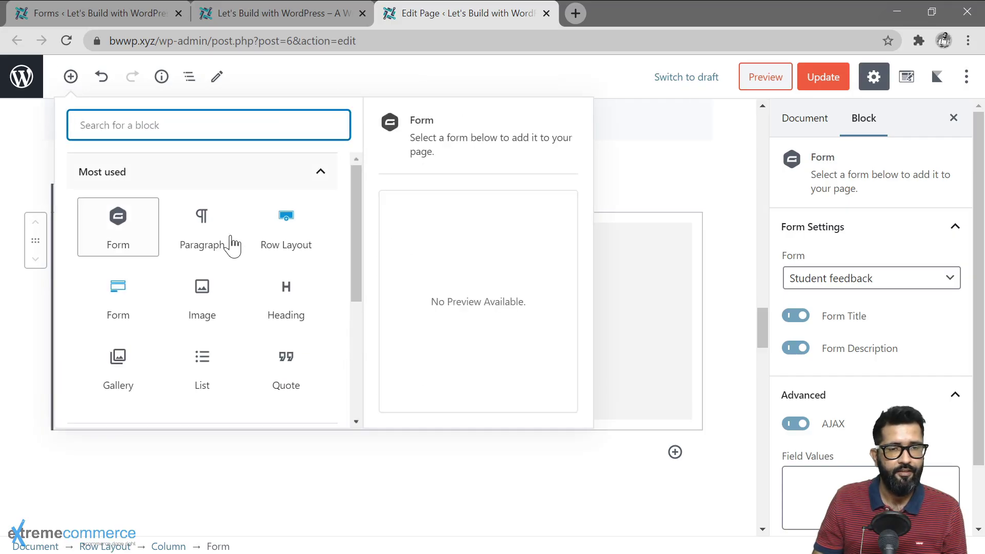
click(135, 223)
click(430, 513)
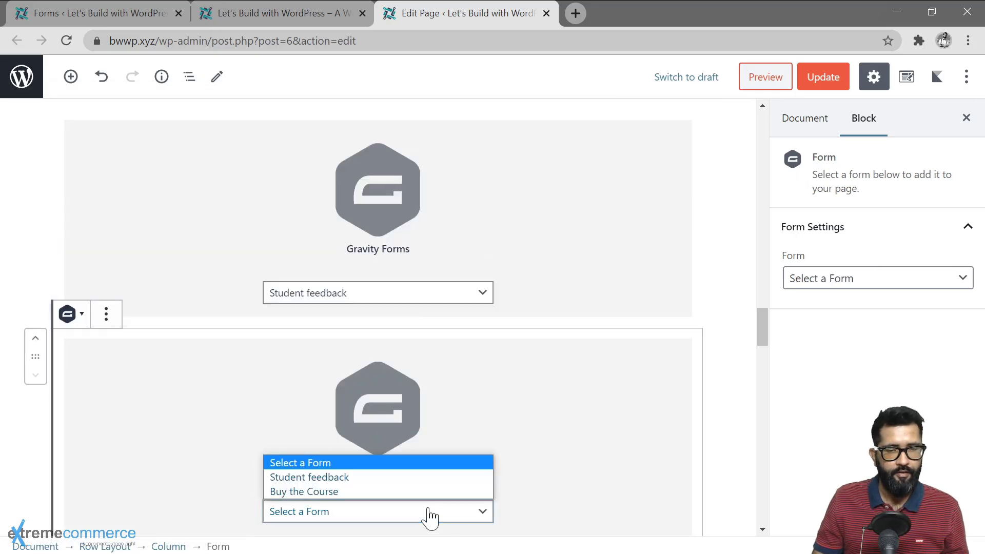
click(347, 493)
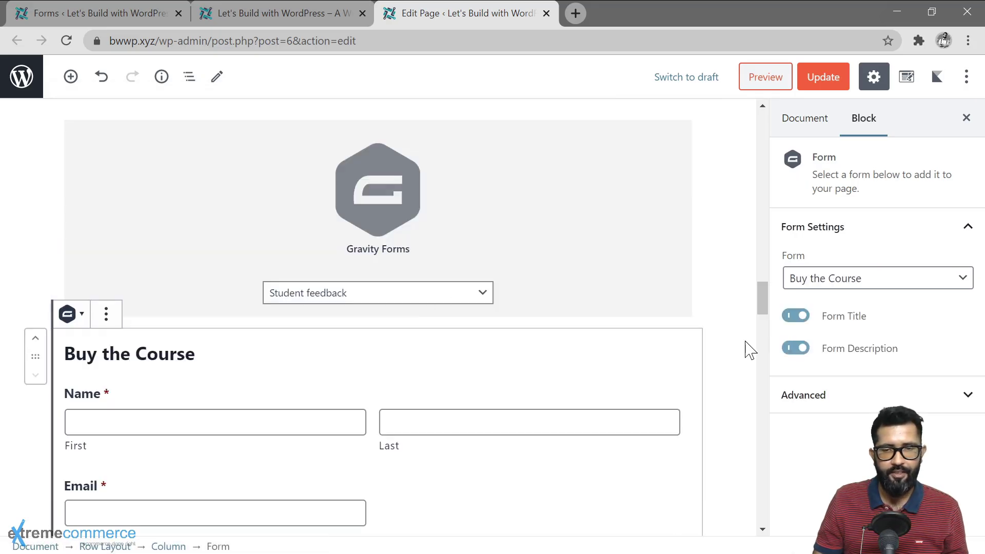
Step: Update the page and reload the live home page
click(824, 78)
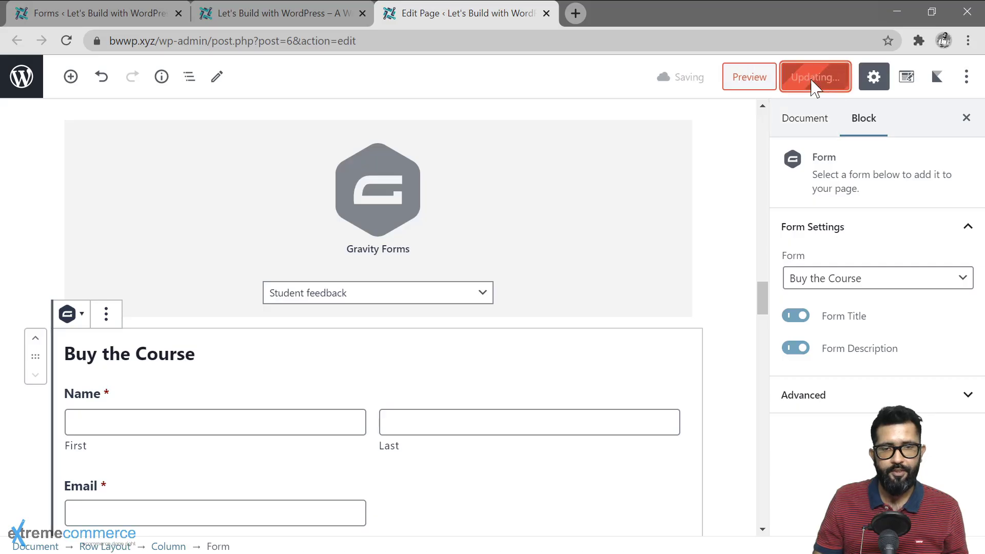
click(292, 15)
click(66, 41)
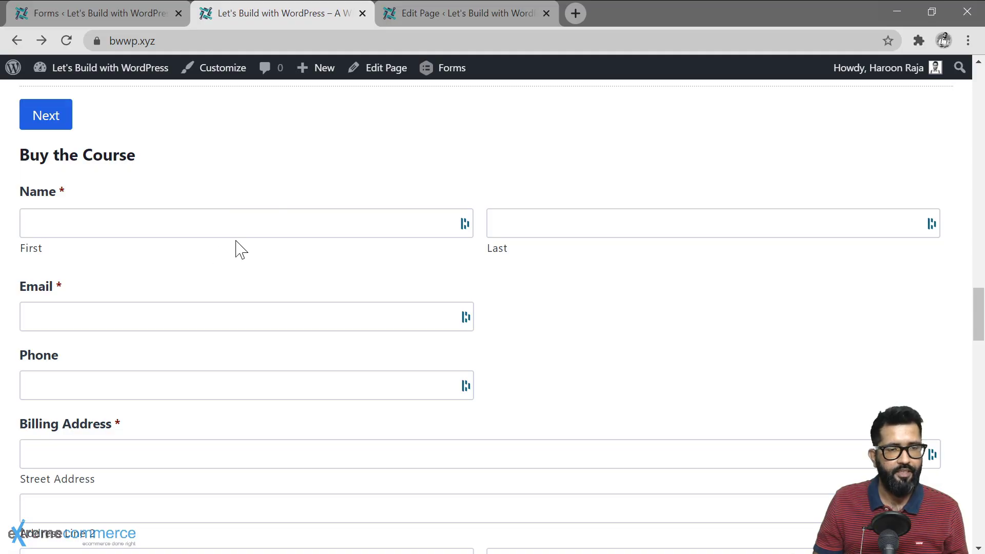
Step: Test the live form's add-on pricing by selecting and clearing "Personal training session by instructor", followed by "Course materials"
scroll(236, 249, down, 1)
scroll(313, 295, down, 1)
scroll(216, 281, down, 4)
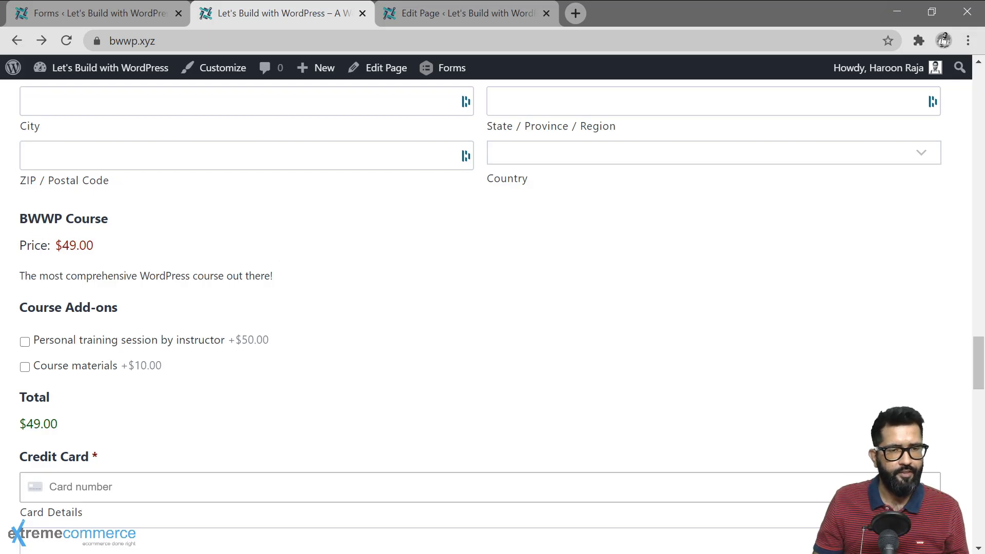
scroll(250, 300, down, 1)
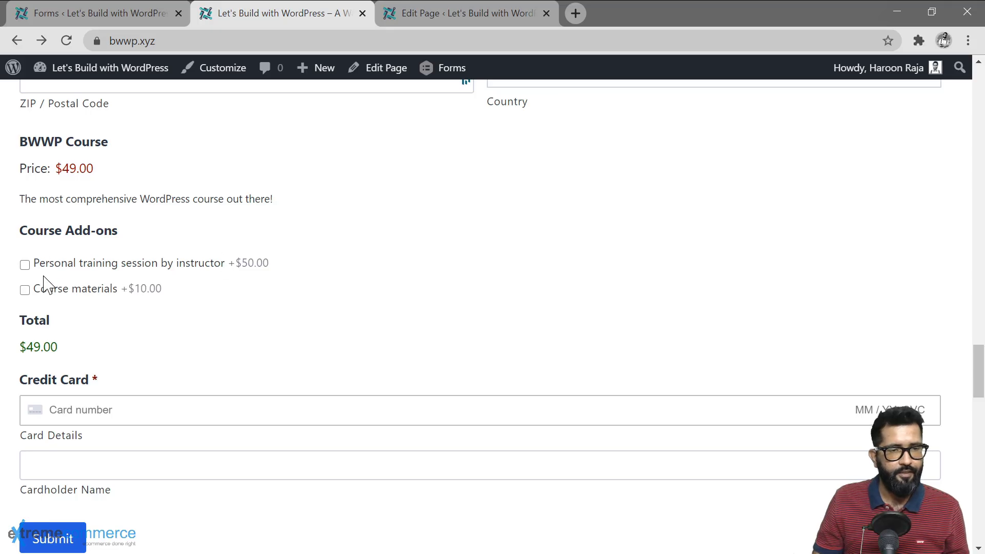
click(25, 266)
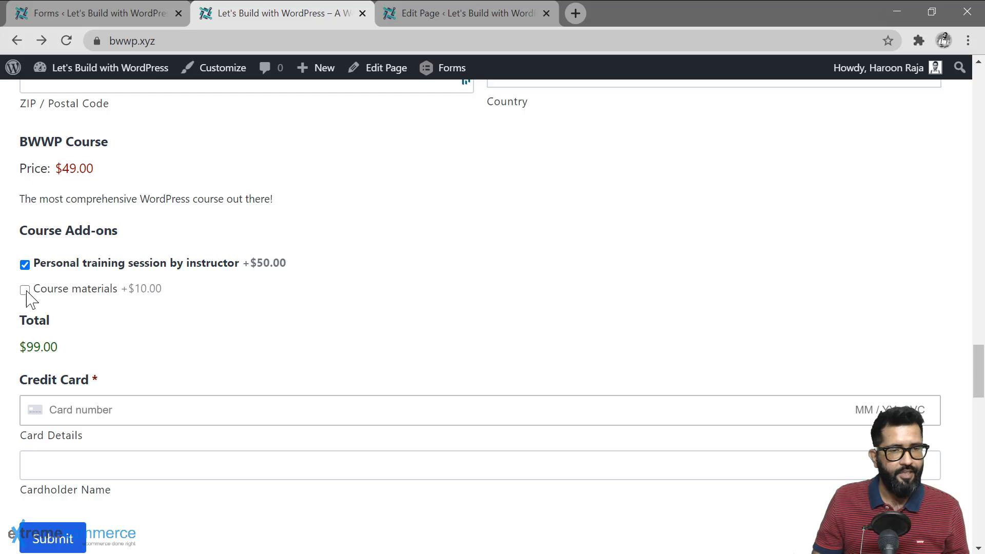
click(25, 265)
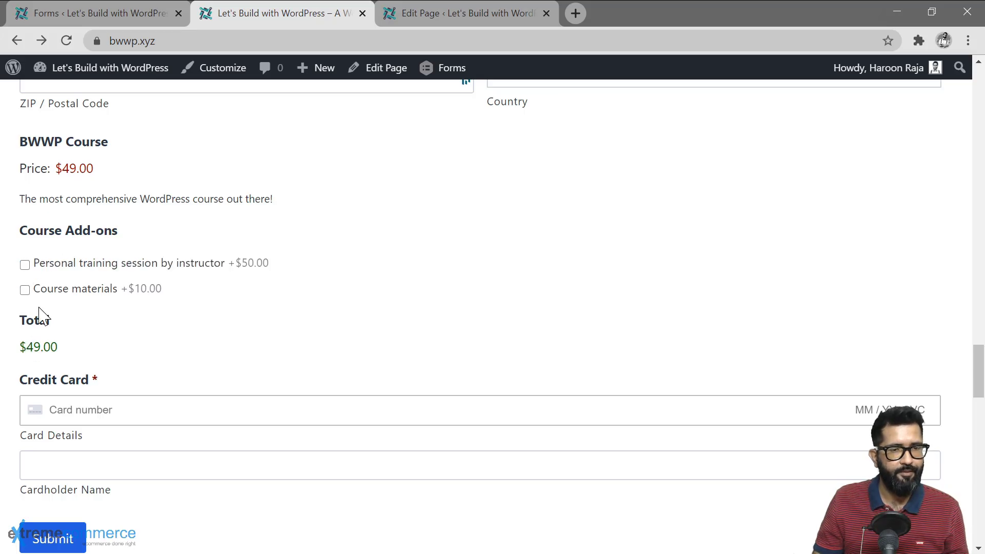
click(26, 292)
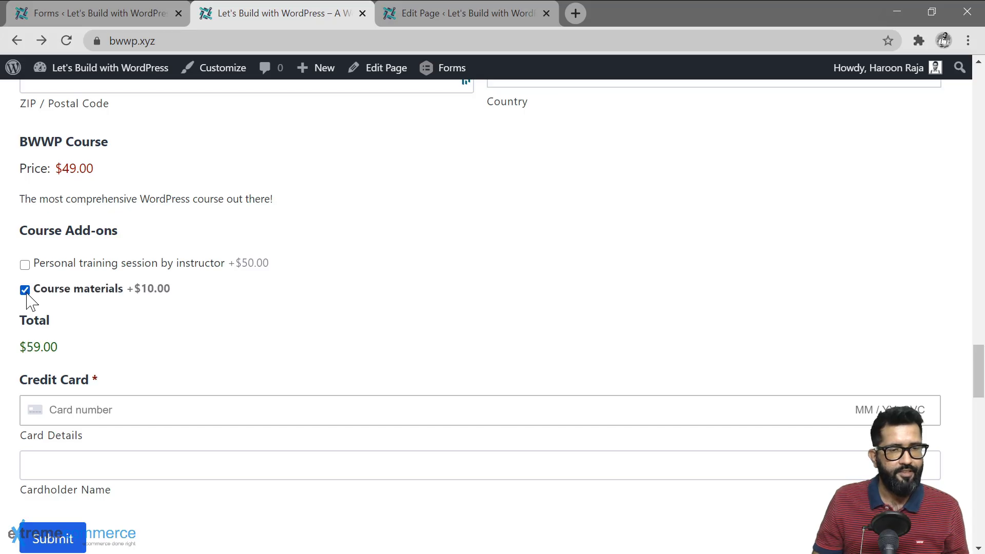
click(24, 291)
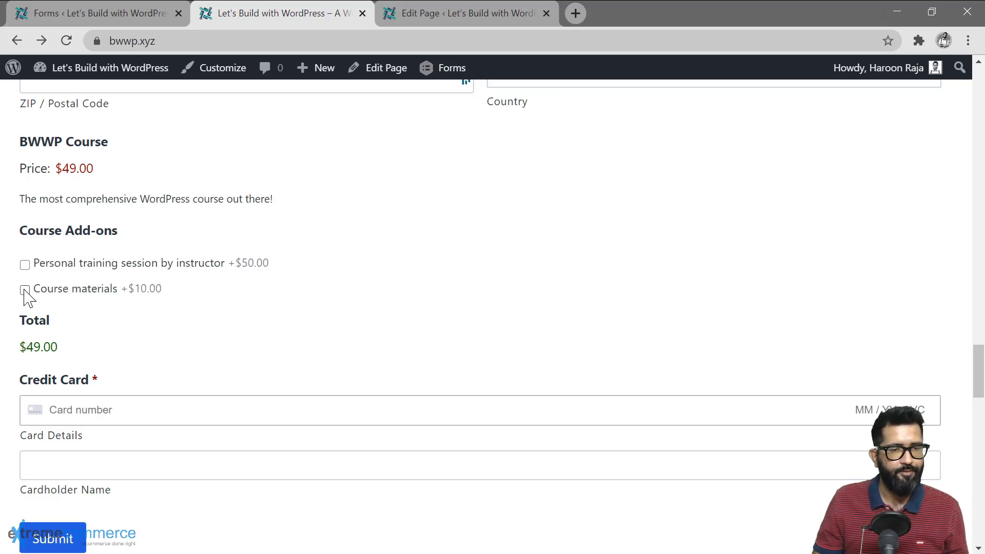
Step: Check the Card Details and Cardholder Name fields, and review the rest of the live Buy the Course form
scroll(176, 302, down, 2)
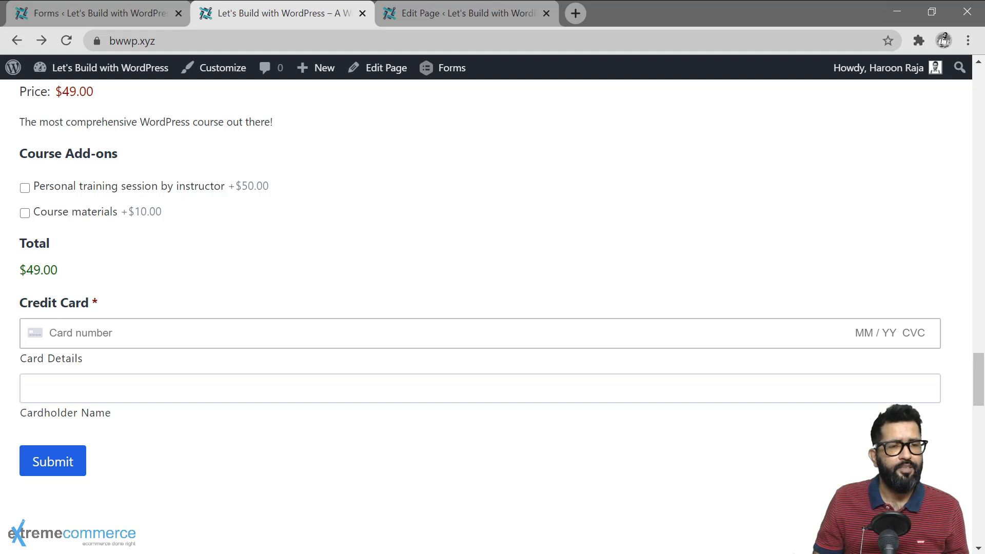
click(176, 333)
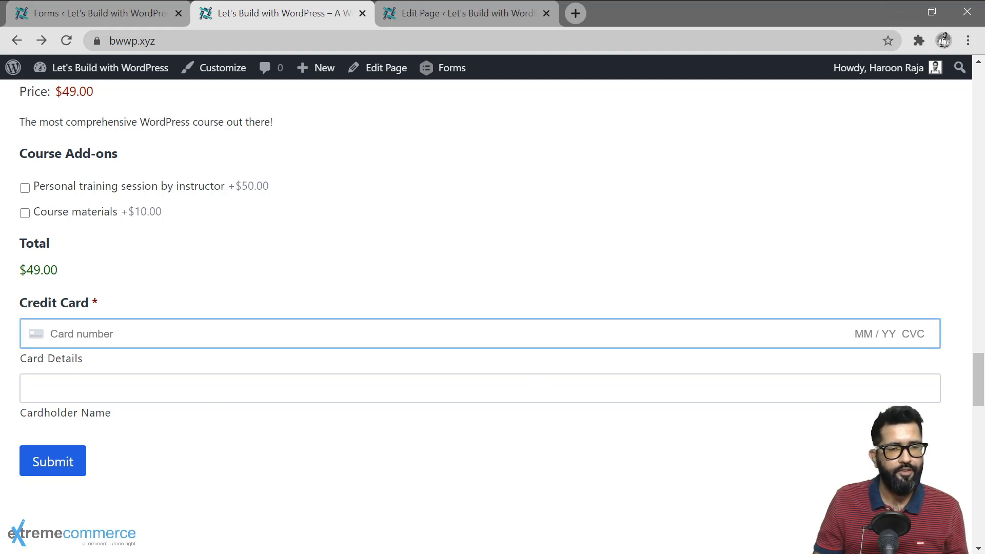
click(163, 389)
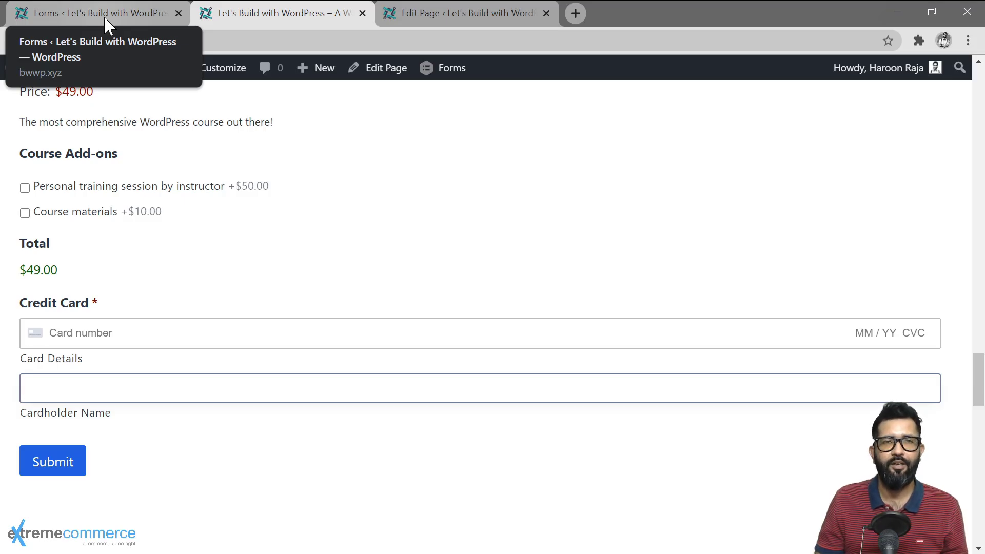
scroll(313, 132, up, 10)
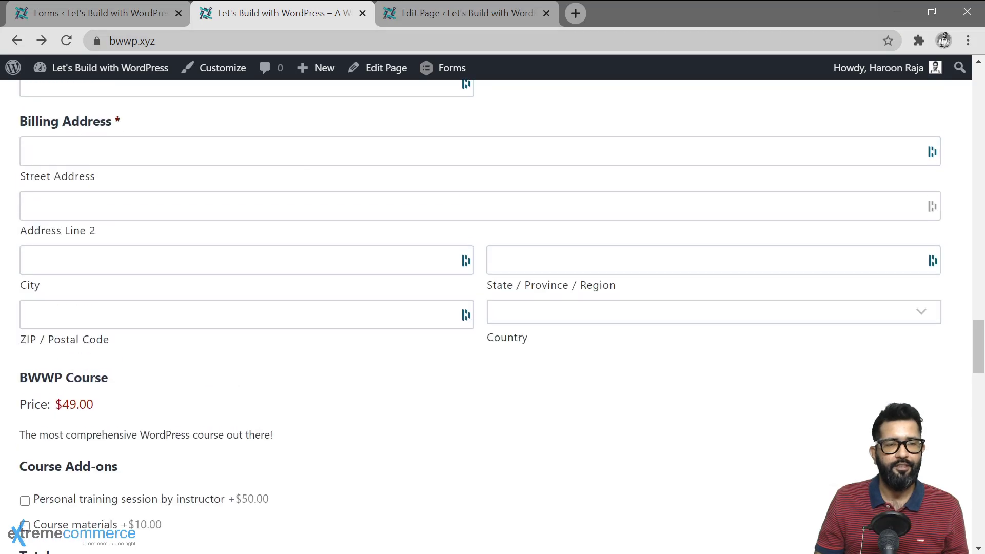
scroll(116, 284, up, 2)
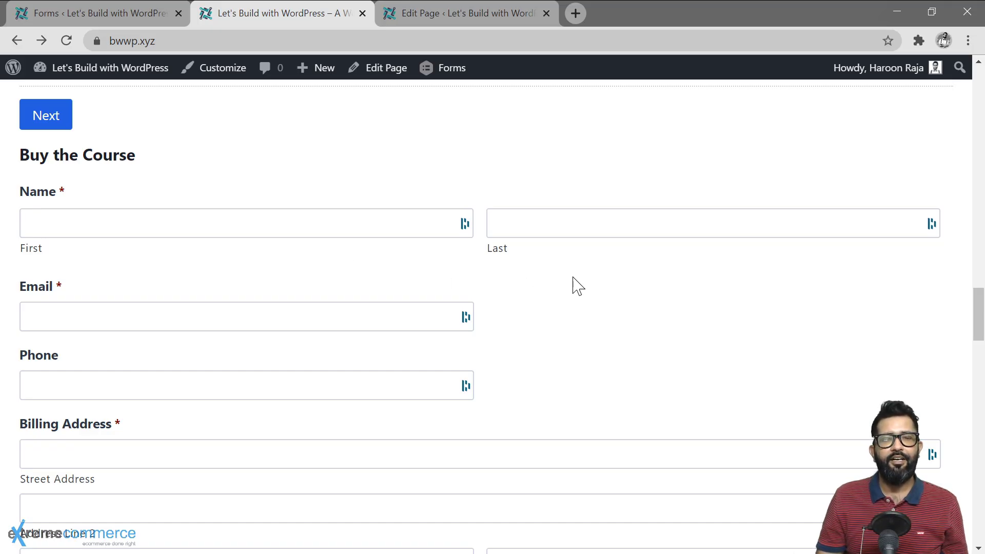
scroll(578, 286, down, 10)
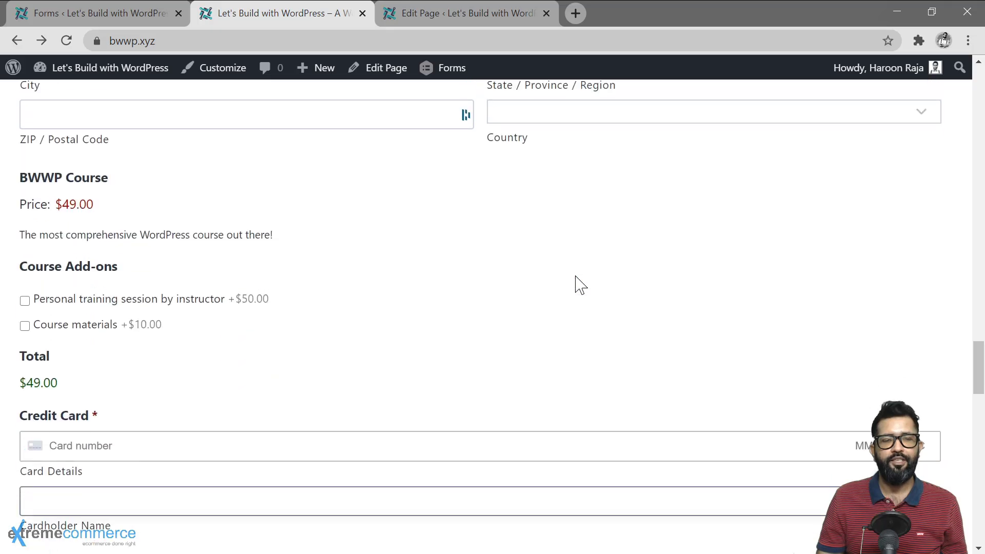